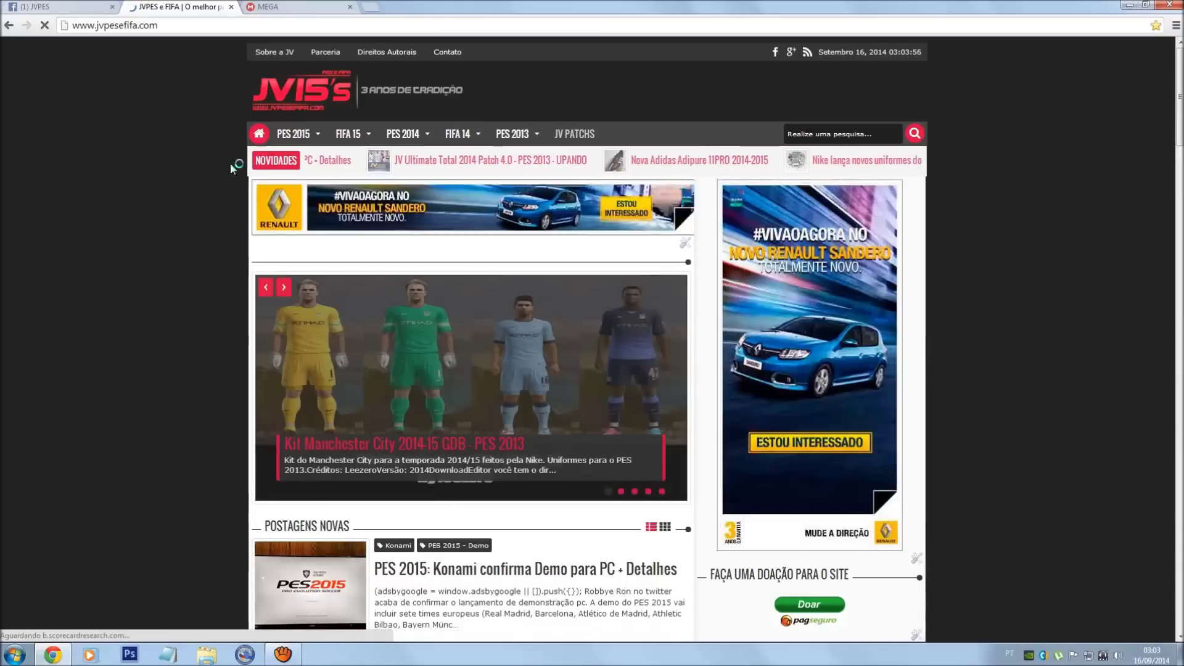
Step: Open the JV Ultimate Total 2014 Patch 4.0 - PES 2013 post from the new posts on the site's homepage
{"action": "left_click", "coordinate": [383, 105]}
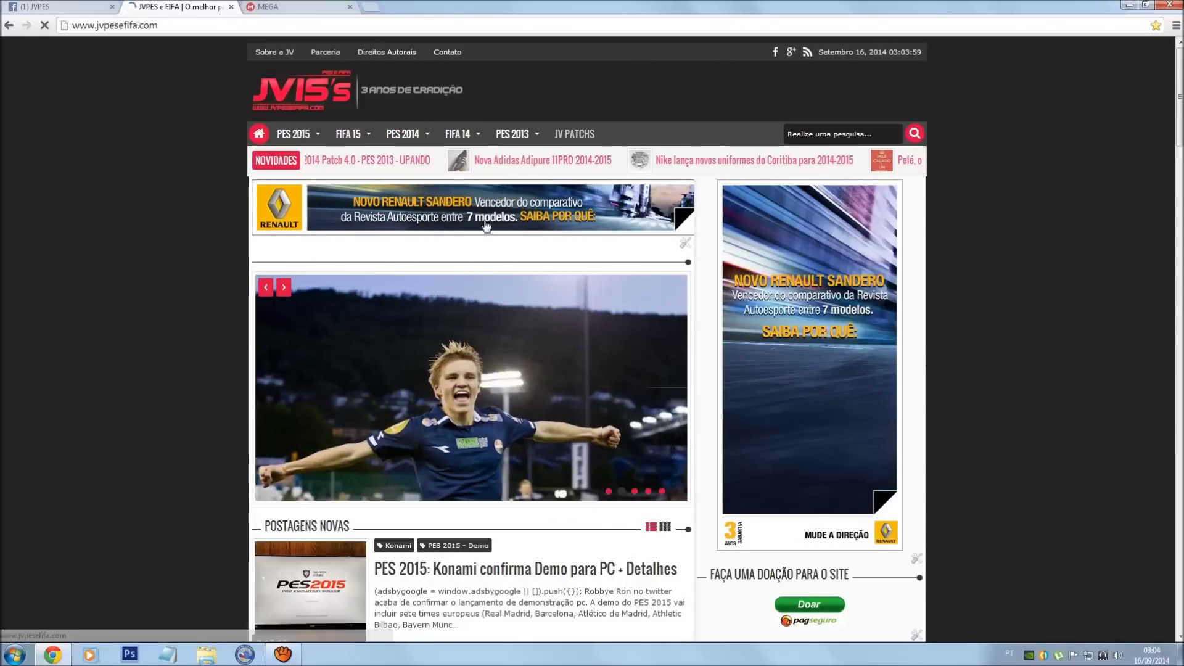
{"action": "scroll", "coordinate": [329, 296], "scroll_direction": "down", "scroll_amount": 3}
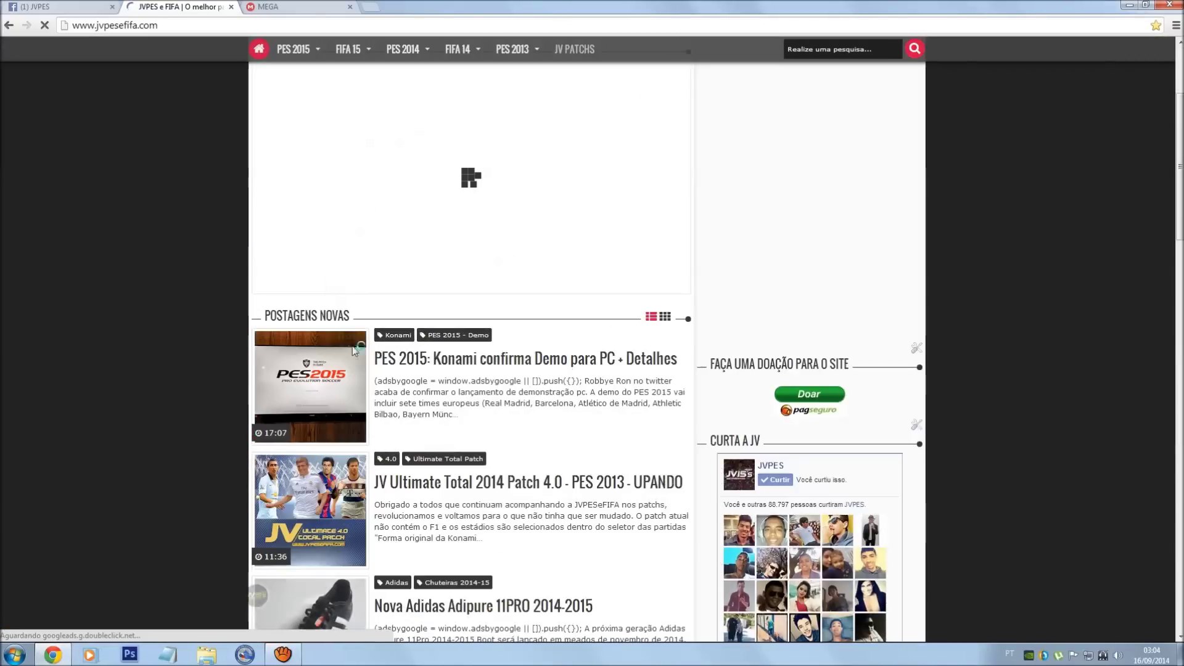
{"action": "left_click", "coordinate": [365, 483]}
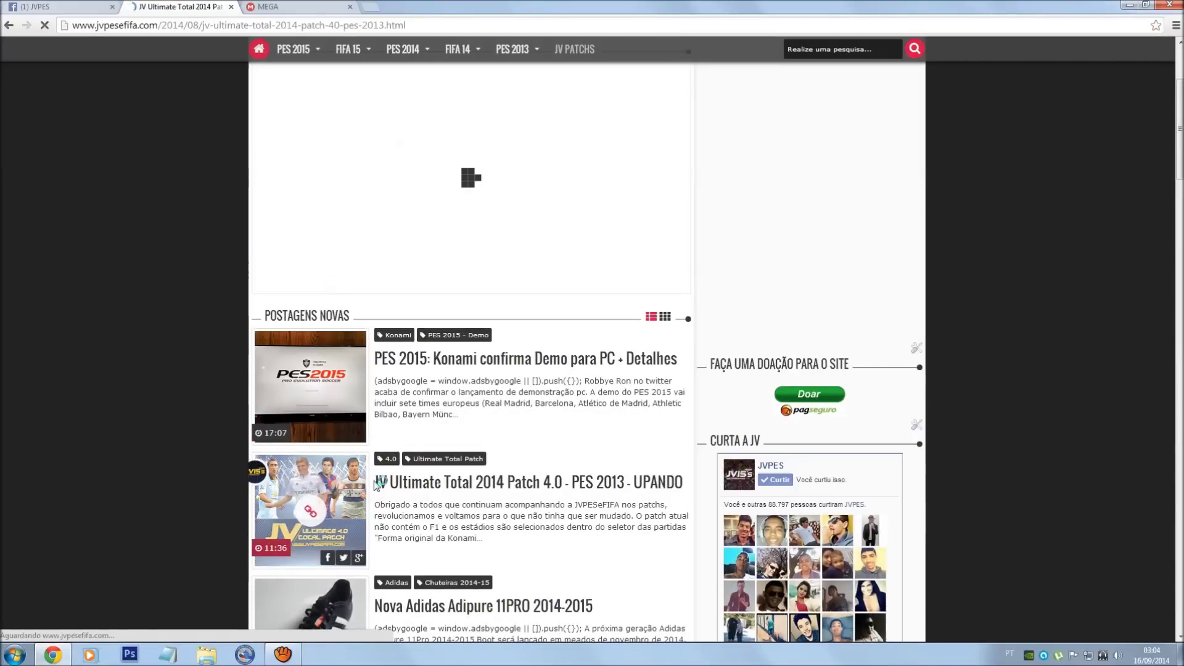
Step: Examine the patch post's previews, description, FAQ and the download links for each server
{"action": "scroll", "coordinate": [221, 418], "scroll_direction": "down", "scroll_amount": 5}
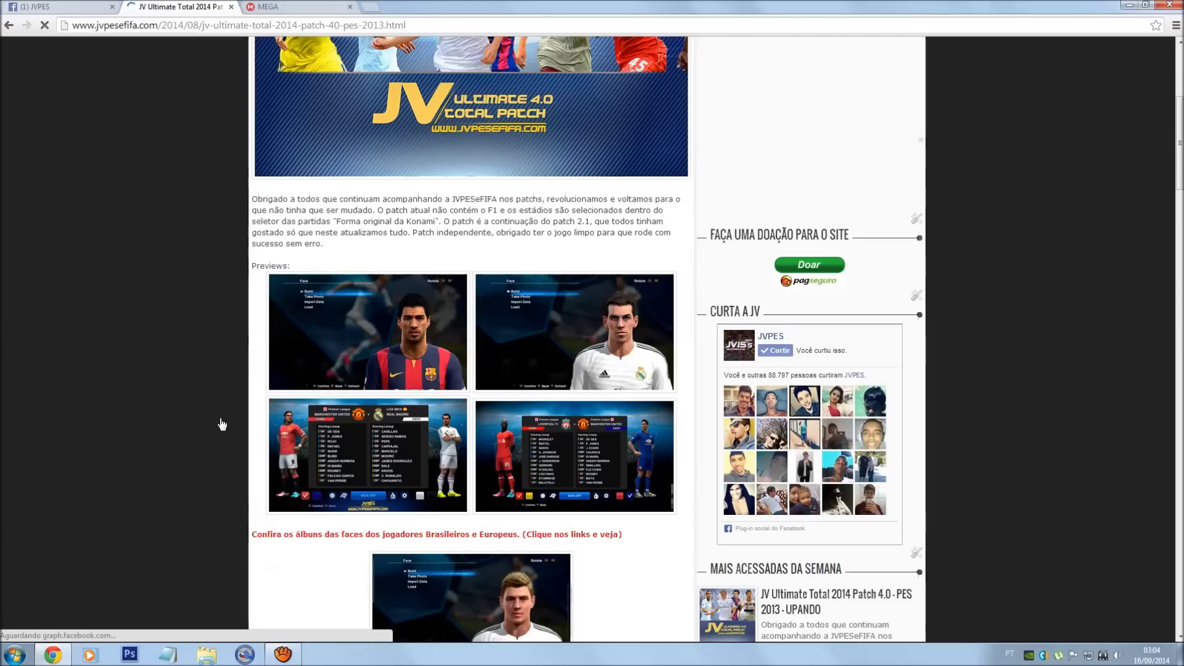
{"action": "scroll", "coordinate": [243, 254], "scroll_direction": "down", "scroll_amount": 5}
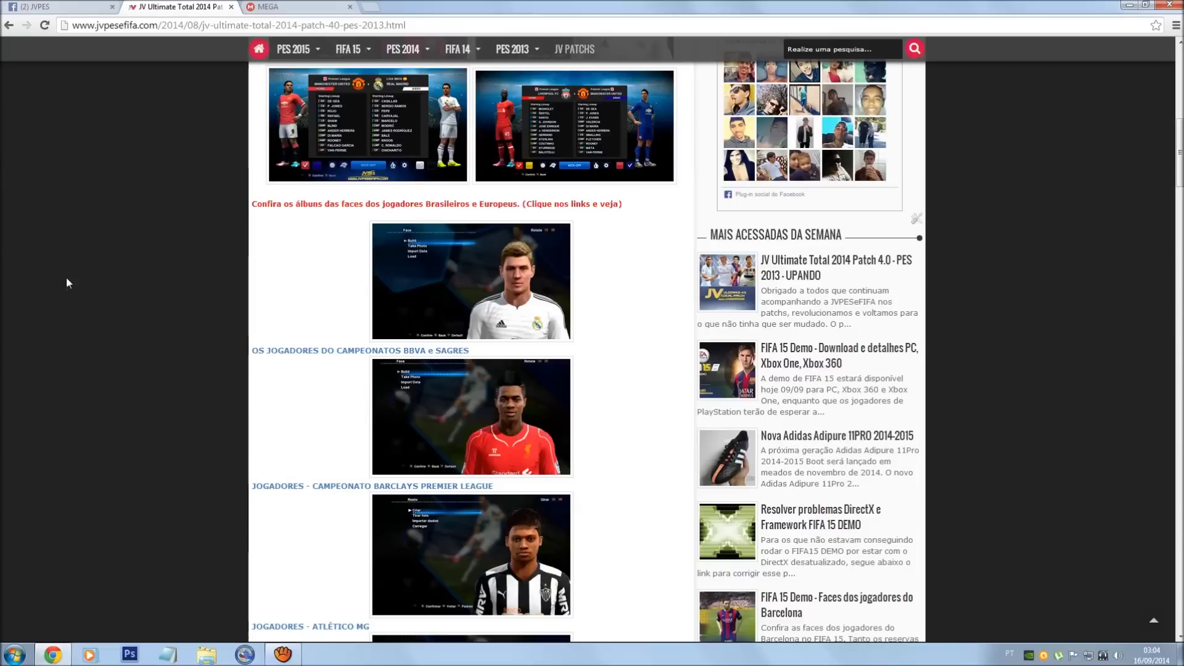
{"action": "scroll", "coordinate": [638, 392], "scroll_direction": "down", "scroll_amount": 6}
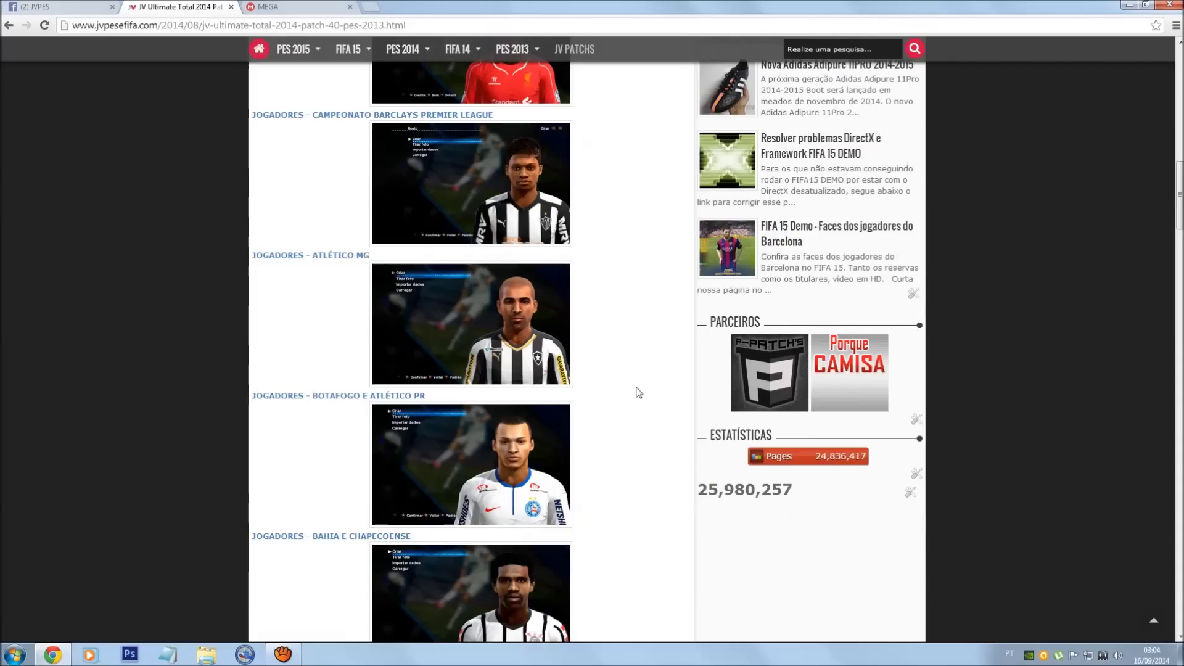
{"action": "scroll", "coordinate": [646, 410], "scroll_direction": "down", "scroll_amount": 6}
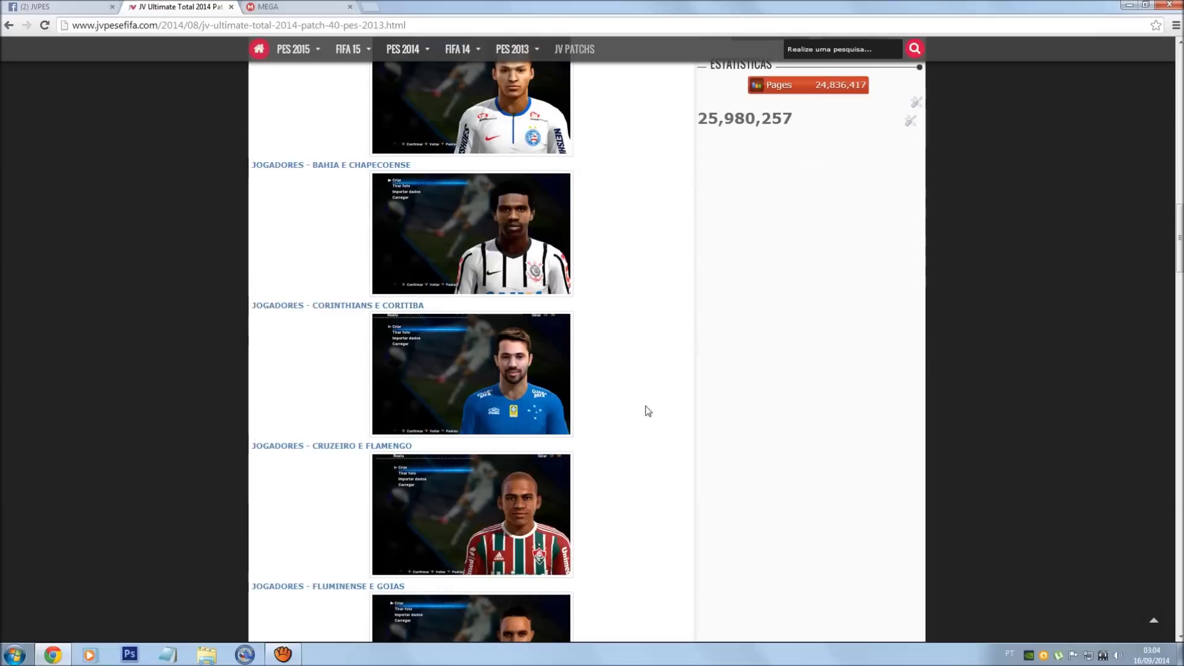
{"action": "scroll", "coordinate": [648, 411], "scroll_direction": "down", "scroll_amount": 4}
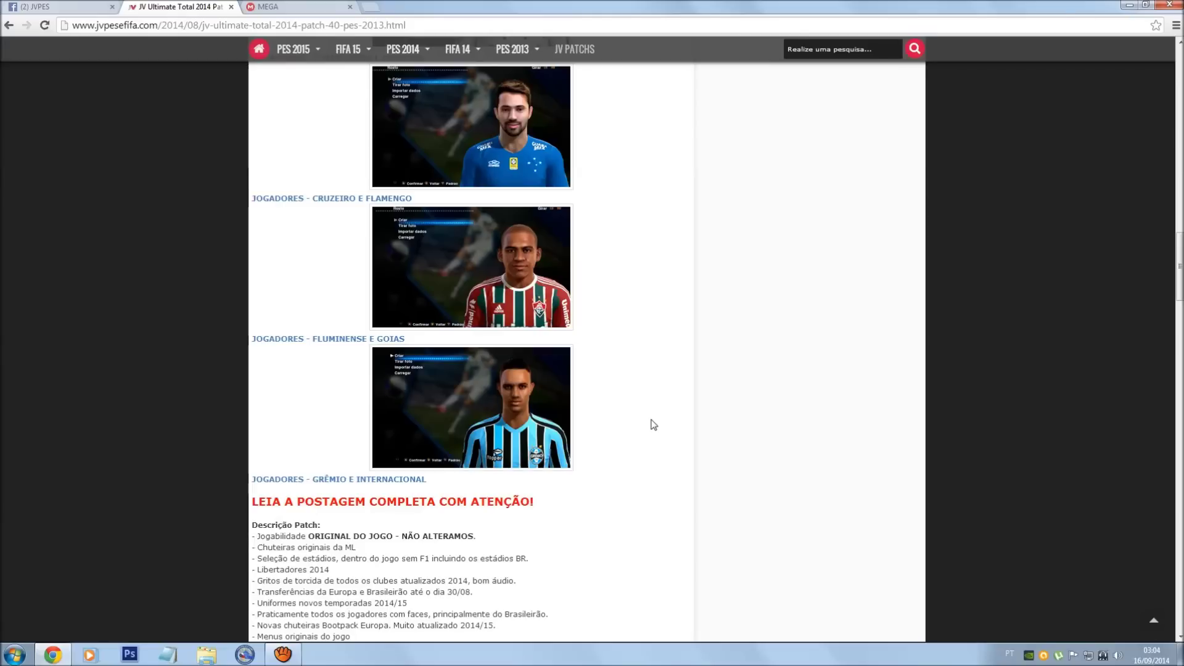
{"action": "scroll", "coordinate": [597, 435], "scroll_direction": "down", "scroll_amount": 5}
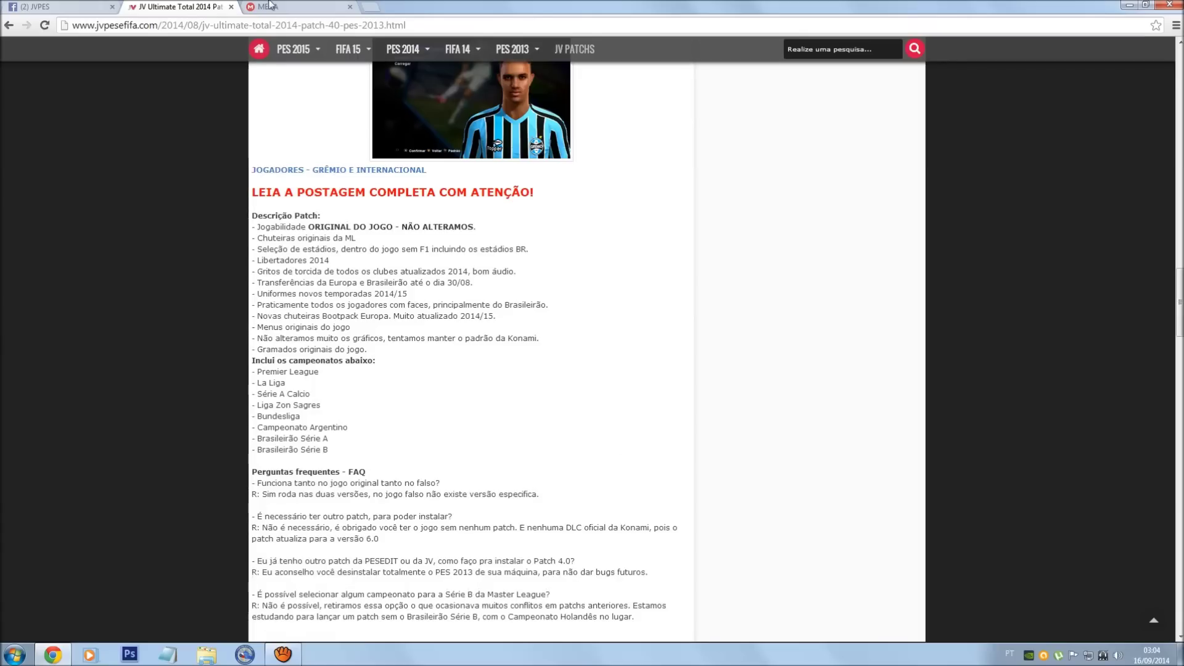
{"action": "scroll", "coordinate": [441, 235], "scroll_direction": "down", "scroll_amount": 9}
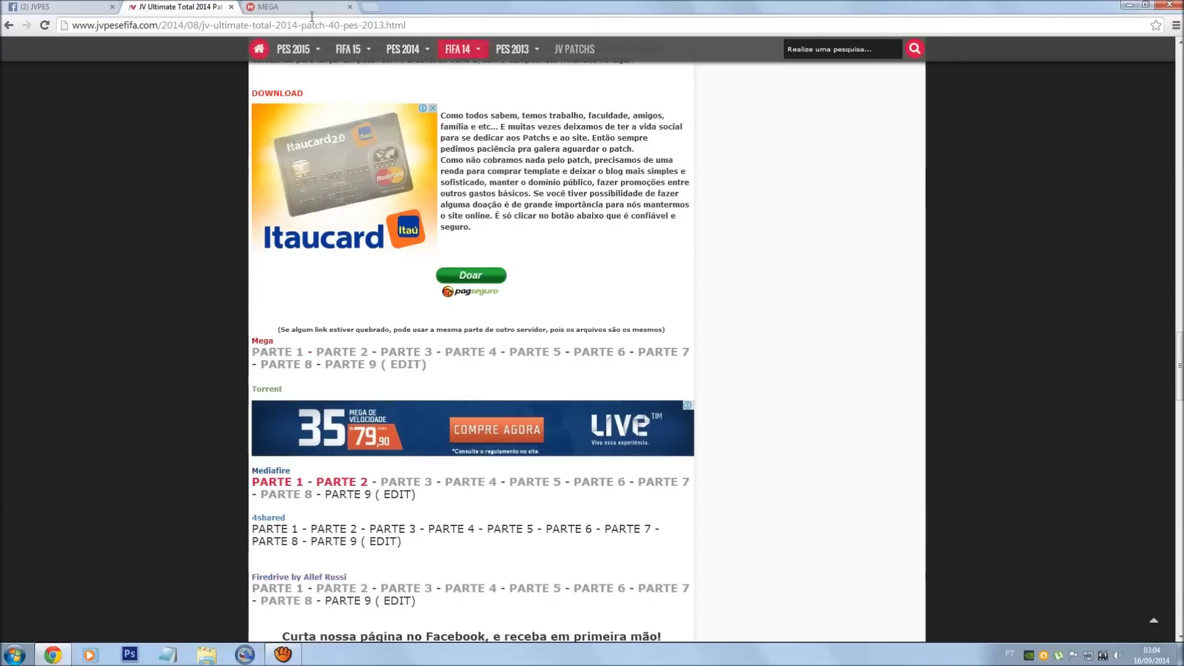
{"action": "scroll", "coordinate": [622, 242], "scroll_direction": "down", "scroll_amount": 3}
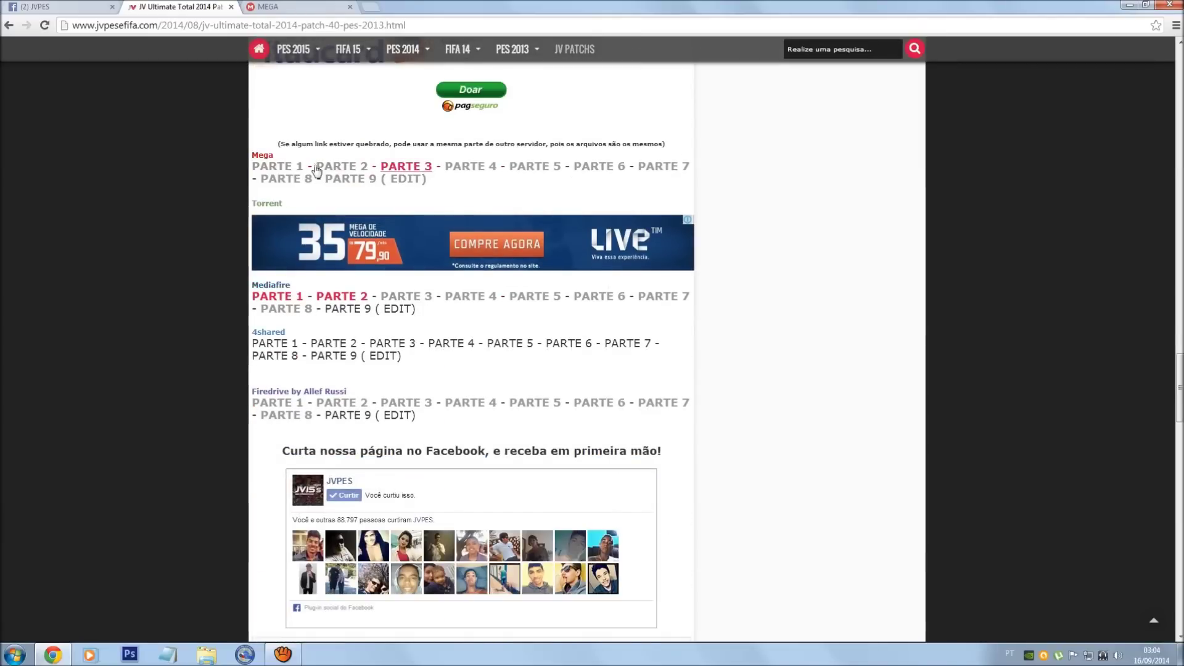
Step: Switch to the desktop and open the Nova pasta (2) folder
{"action": "key", "text": "super+d"}
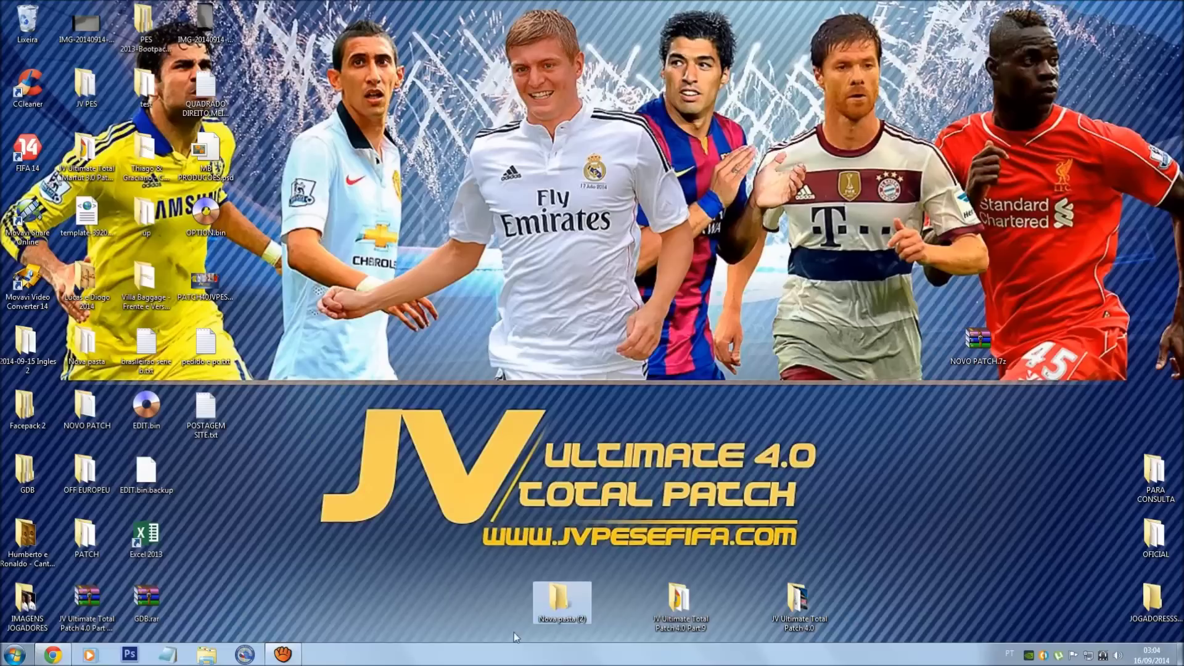
{"action": "double_click", "coordinate": [570, 606]}
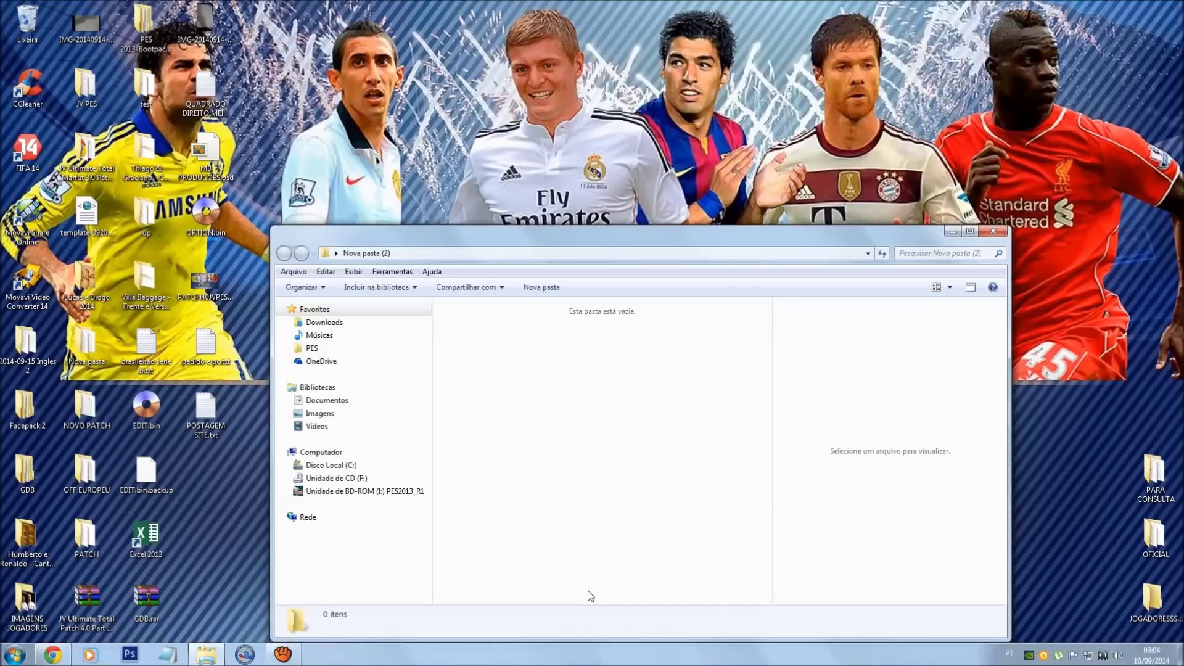
{"action": "right_click", "coordinate": [479, 334]}
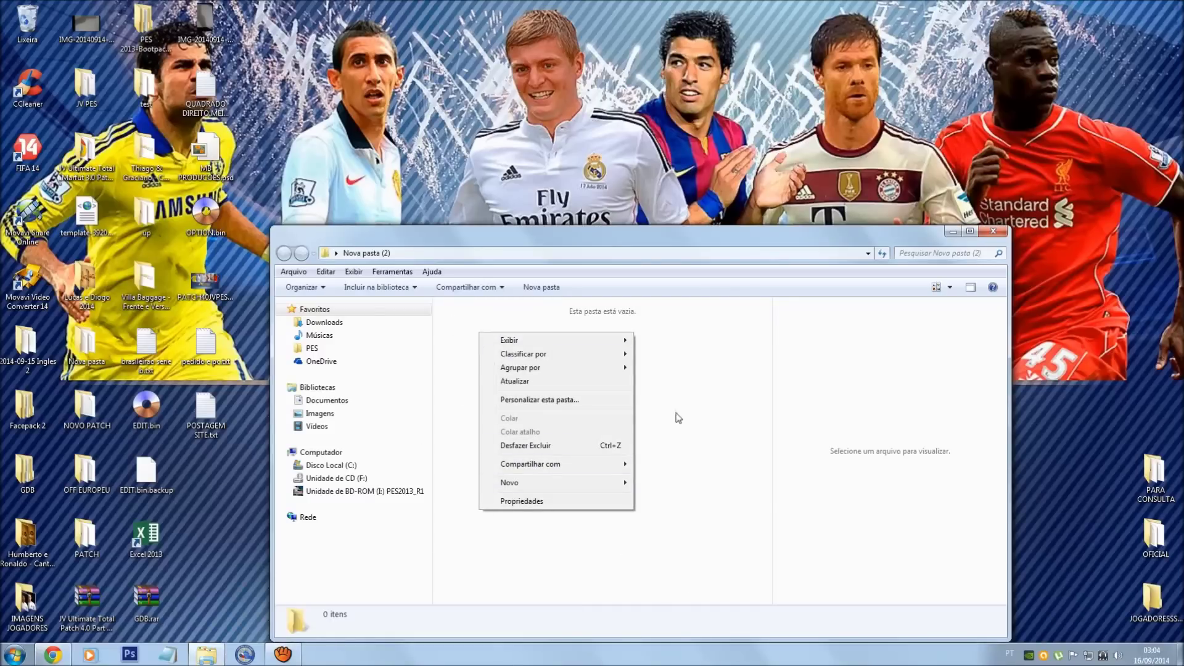
{"action": "left_click", "coordinate": [708, 438]}
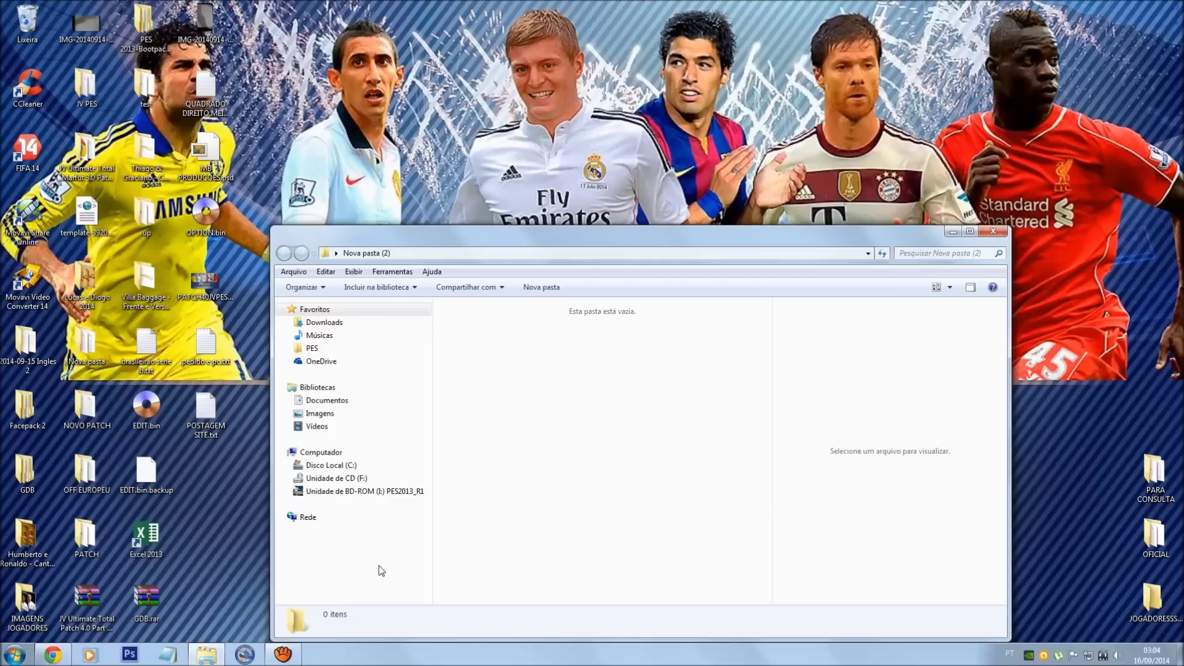
{"action": "left_click_drag", "start_coordinate": [574, 522], "coordinate": [471, 317]}
{"action": "right_click", "coordinate": [472, 317]}
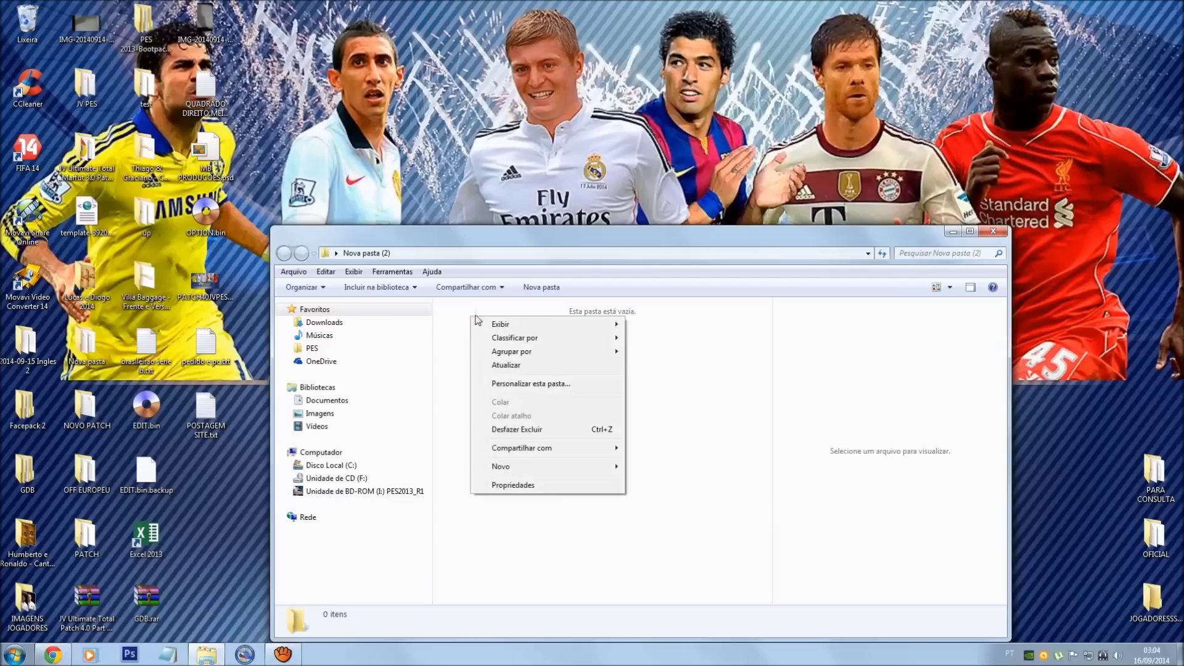
{"action": "left_click_drag", "start_coordinate": [86, 601], "coordinate": [646, 447]}
{"action": "left_click_drag", "start_coordinate": [457, 370], "coordinate": [87, 601]}
{"action": "left_click_drag", "start_coordinate": [523, 479], "coordinate": [474, 335]}
{"action": "right_click", "coordinate": [472, 321]}
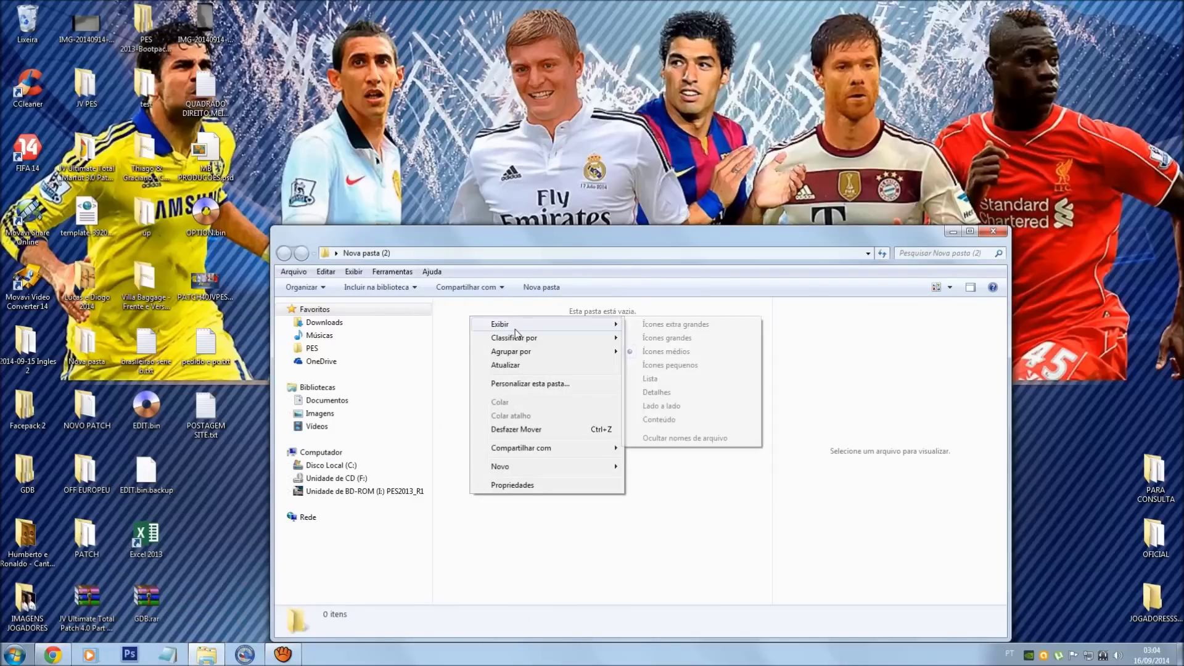
{"action": "left_click_drag", "start_coordinate": [87, 598], "coordinate": [482, 347]}
{"action": "right_click", "coordinate": [463, 321]}
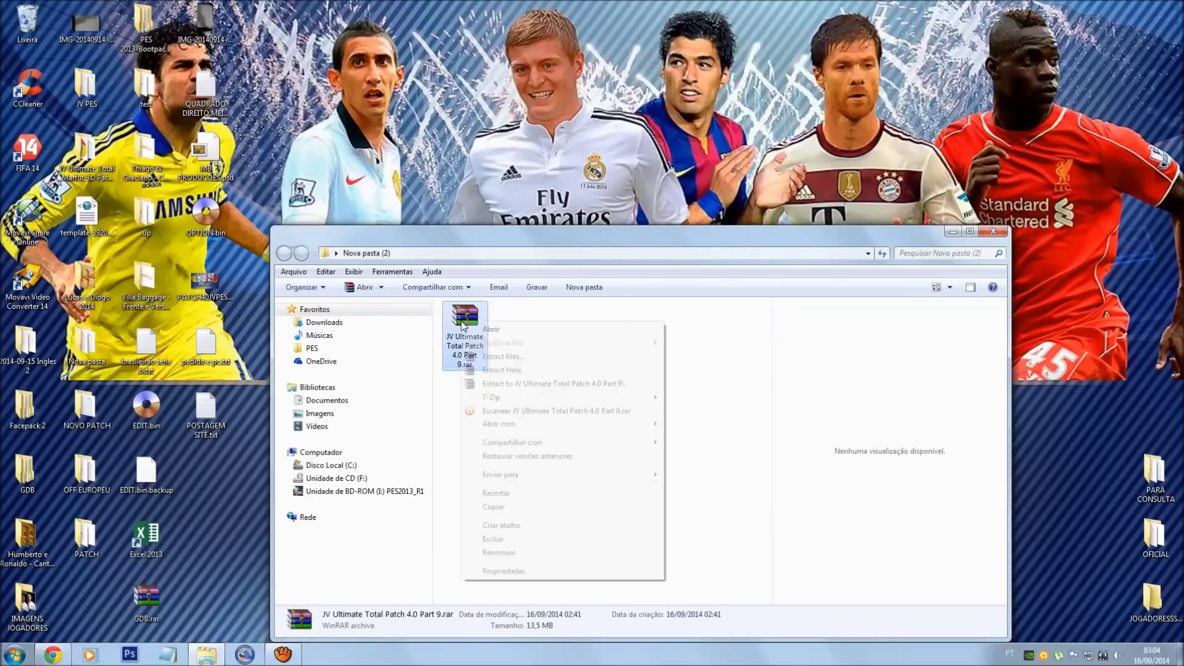
{"action": "left_click", "coordinate": [764, 368]}
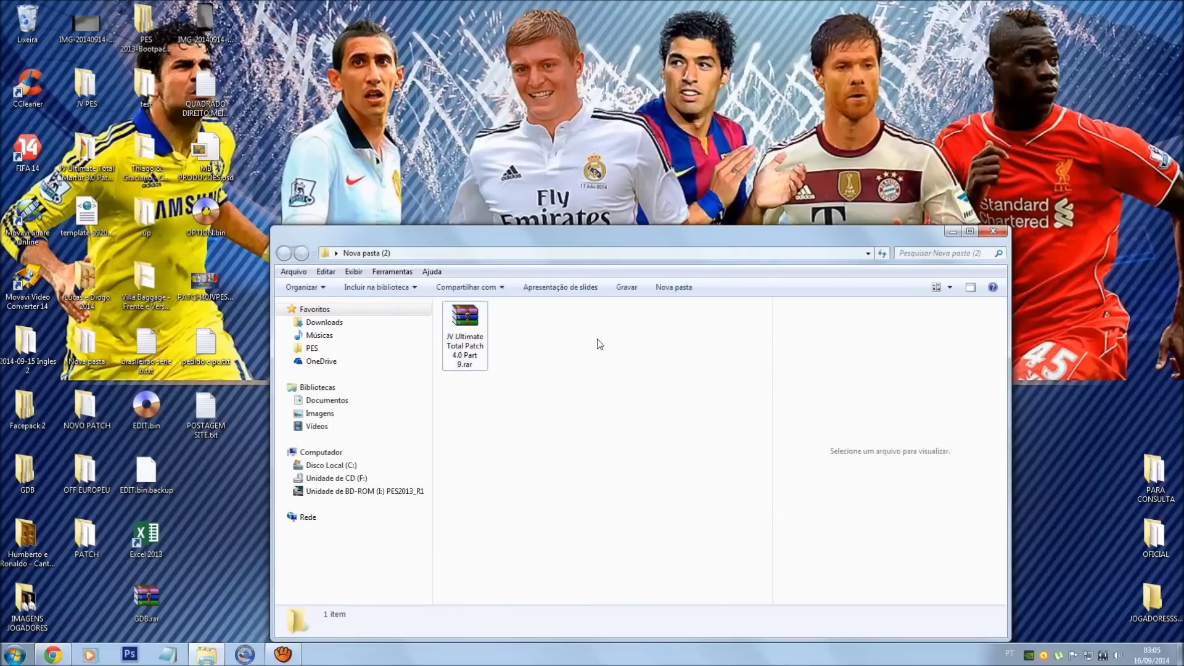
{"action": "left_click_drag", "start_coordinate": [465, 333], "coordinate": [86, 602]}
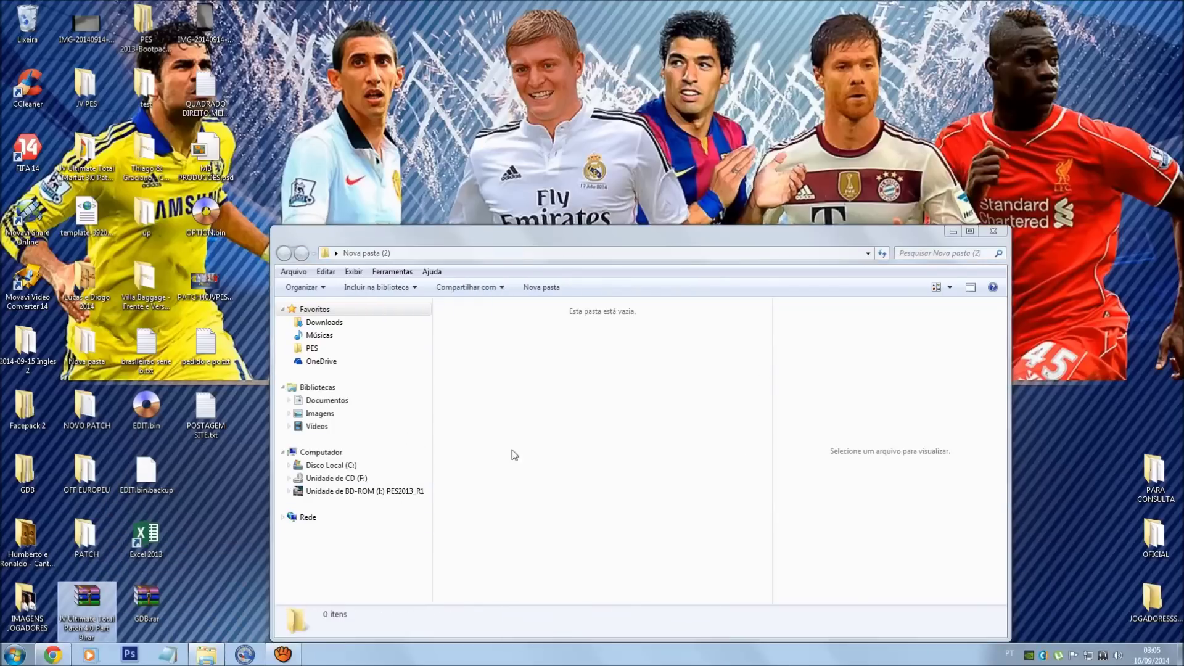
{"action": "left_click", "coordinate": [564, 466]}
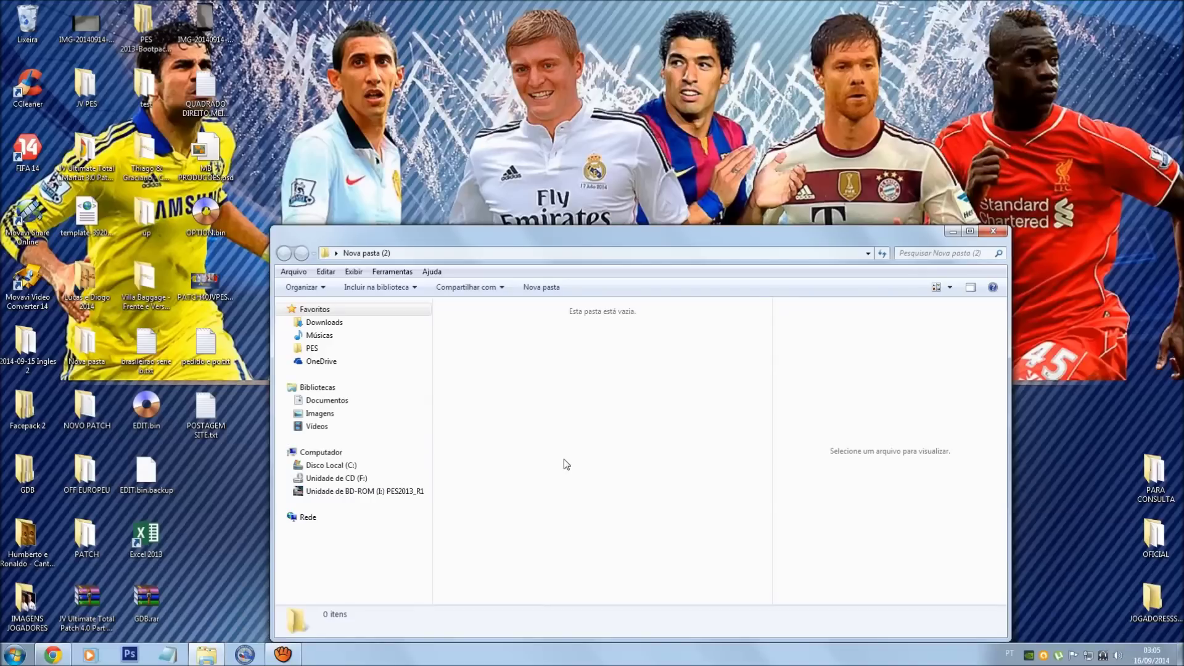
Step: Move the Nova pasta (2) window aside and open the JV Ultimate Total Patch 4.0 folder from the desktop
{"action": "left_click_drag", "start_coordinate": [616, 243], "coordinate": [817, 107]}
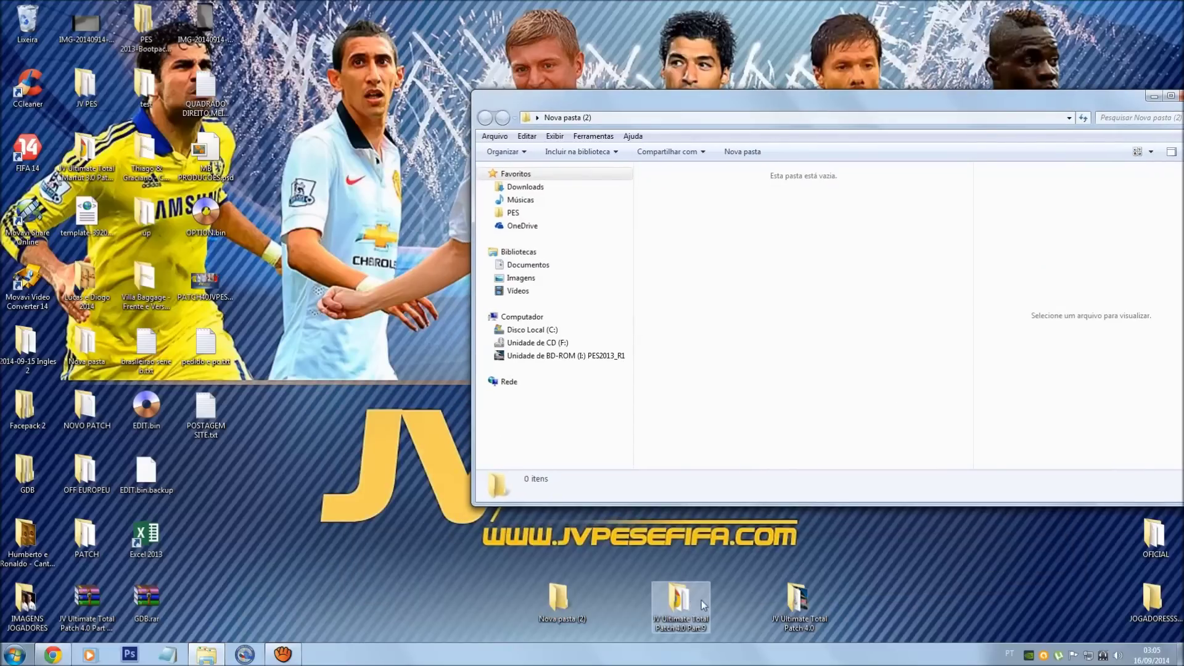
{"action": "mouse_move", "coordinate": [799, 610]}
{"action": "left_mouse_down"}
{"action": "mouse_move", "coordinate": [747, 244]}
{"action": "mouse_move", "coordinate": [855, 546]}
{"action": "mouse_move", "coordinate": [798, 615]}
{"action": "left_mouse_up"}
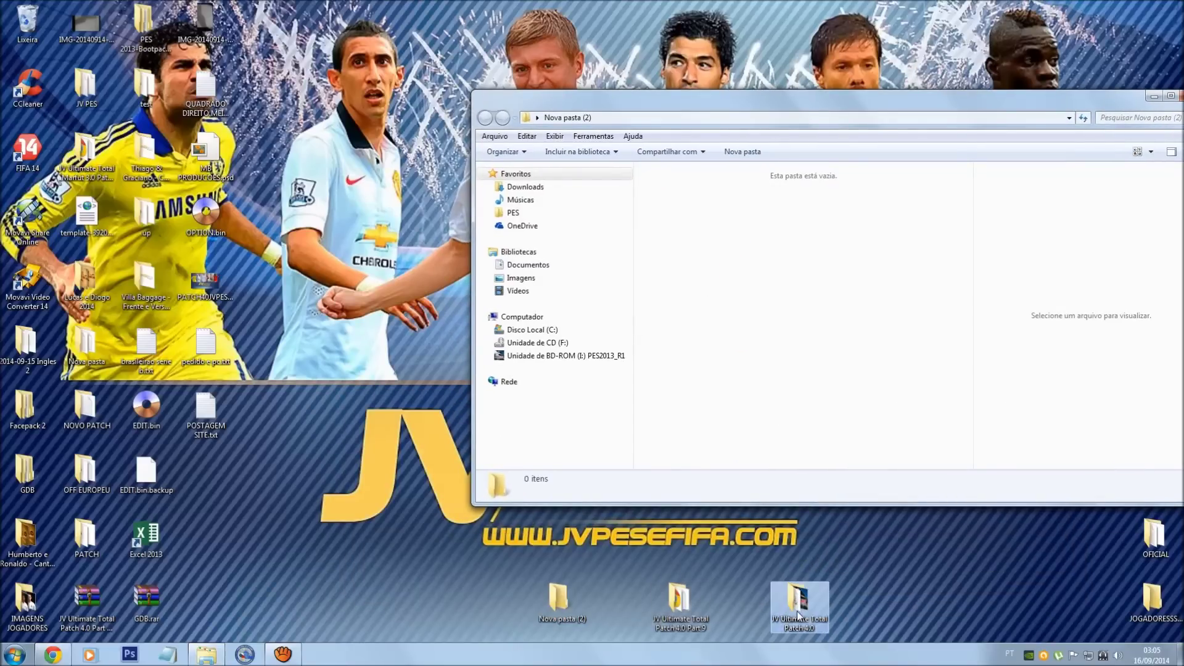
{"action": "double_click", "coordinate": [798, 610]}
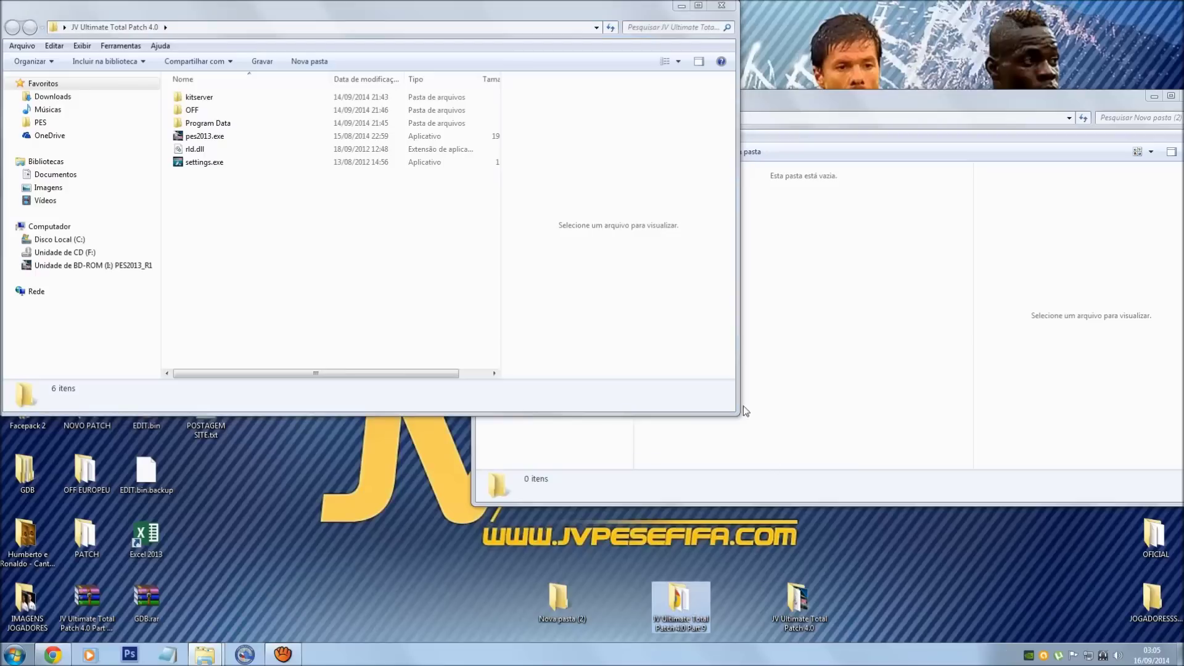
Step: Move JV Ultimate Total Patch 4.0 Part 9.rar from the desktop into Nova pasta (2) and show its extraction options
{"action": "left_click", "coordinate": [796, 340]}
{"action": "right_click", "coordinate": [713, 258]}
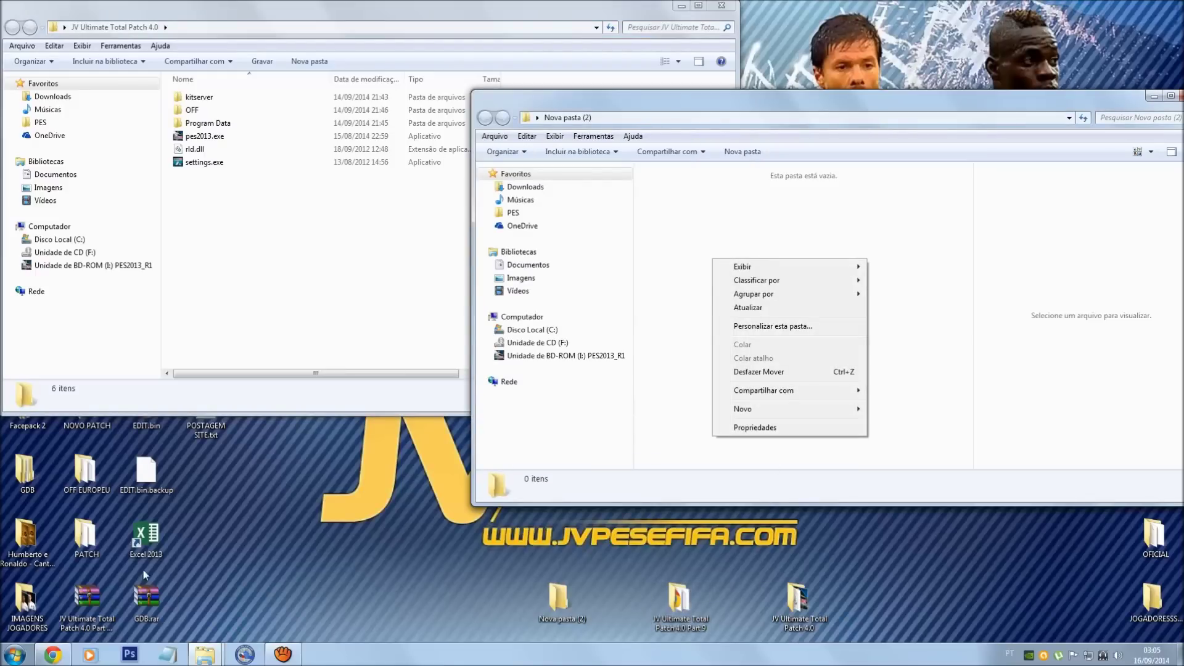
{"action": "left_click", "coordinate": [682, 368]}
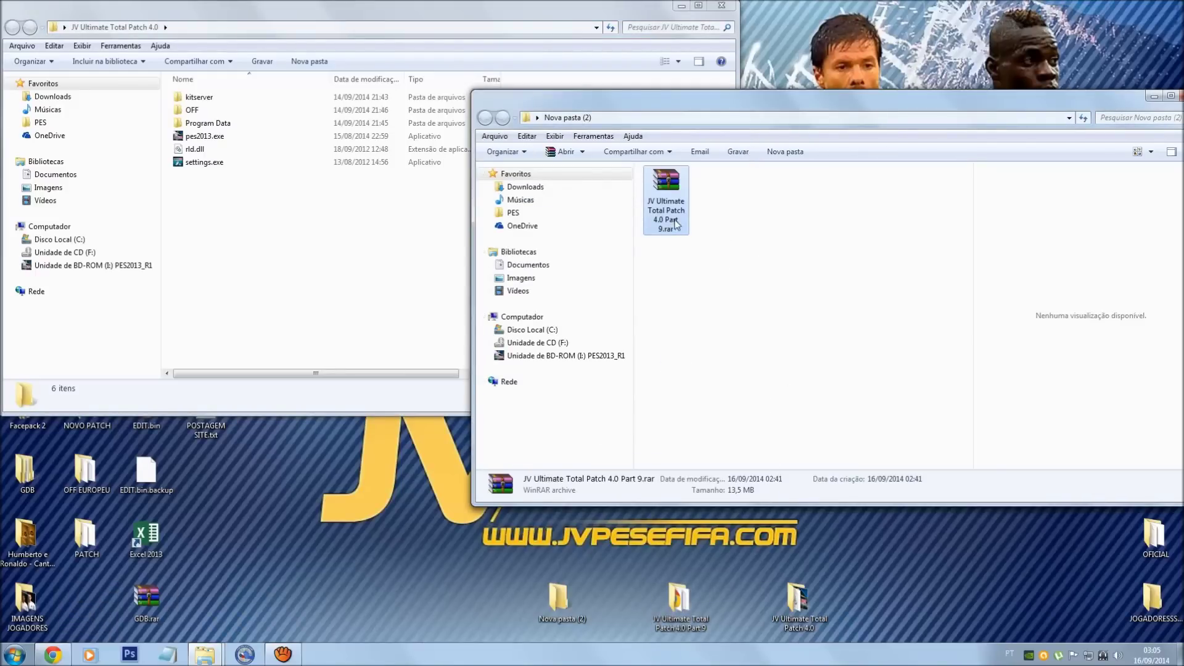
{"action": "right_click", "coordinate": [662, 202]}
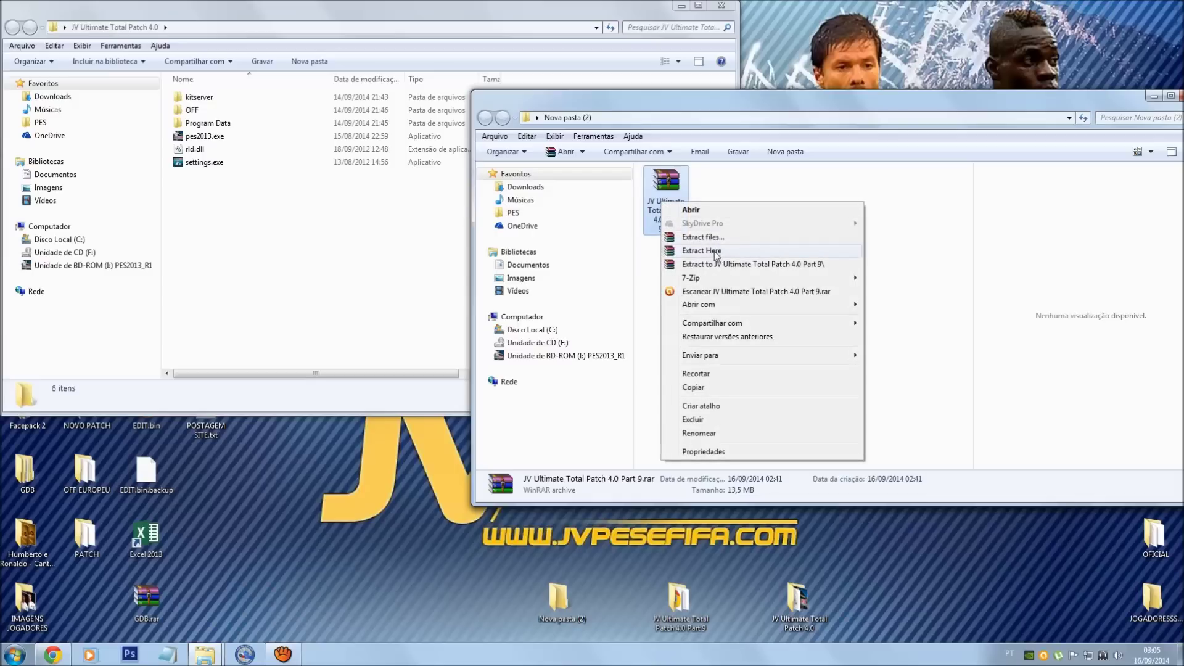
{"action": "left_click", "coordinate": [899, 295]}
Step: Move the extracted JV Ultimate Total Patch 4.0 Part 9 folder into JV Ultimate Total Patch 4.0 and close the Nova pasta (2) window
{"action": "left_click_drag", "start_coordinate": [678, 601], "coordinate": [373, 282]}
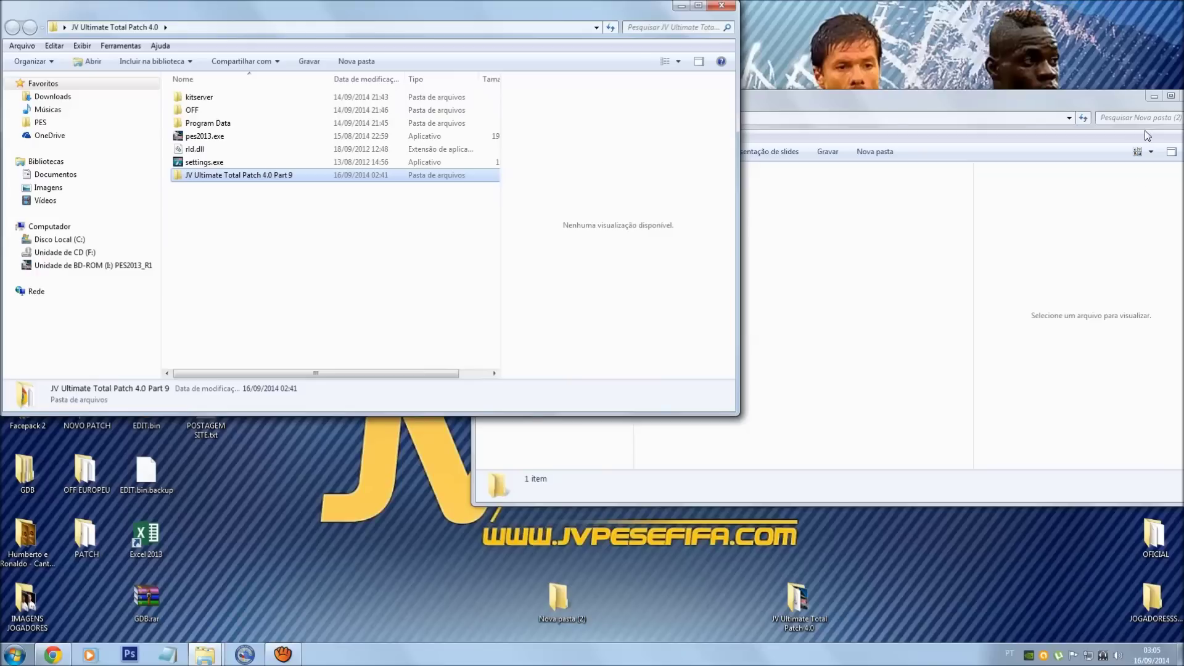
{"action": "left_click", "coordinate": [1179, 96]}
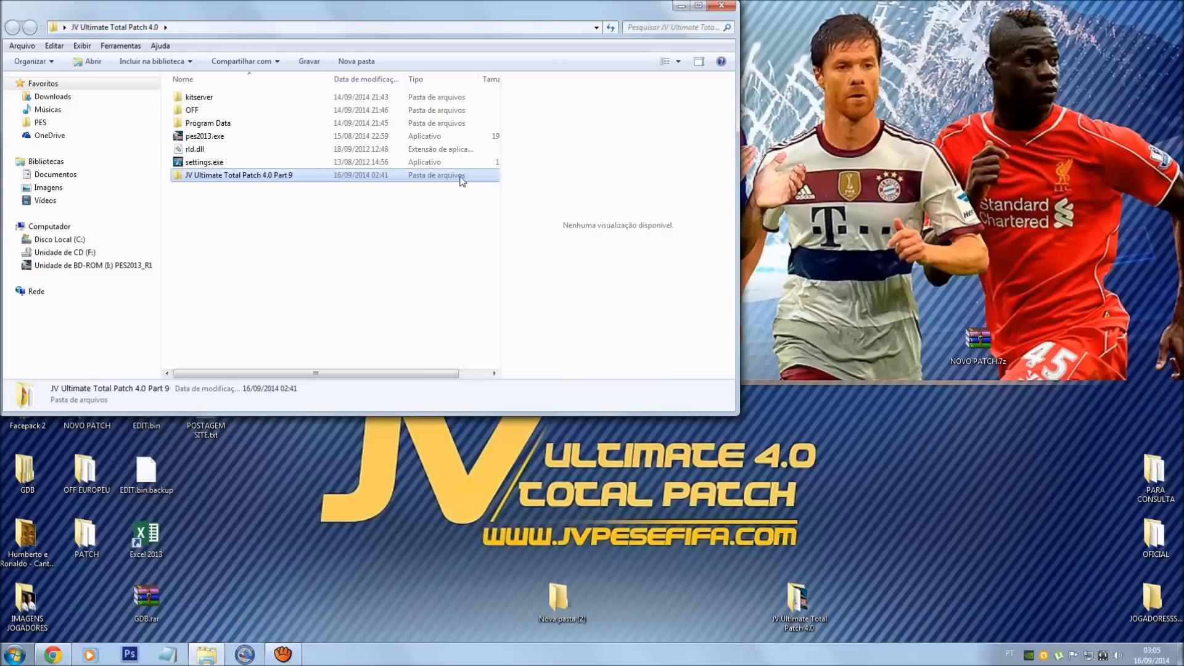
{"action": "left_click_drag", "start_coordinate": [446, 15], "coordinate": [702, 93]}
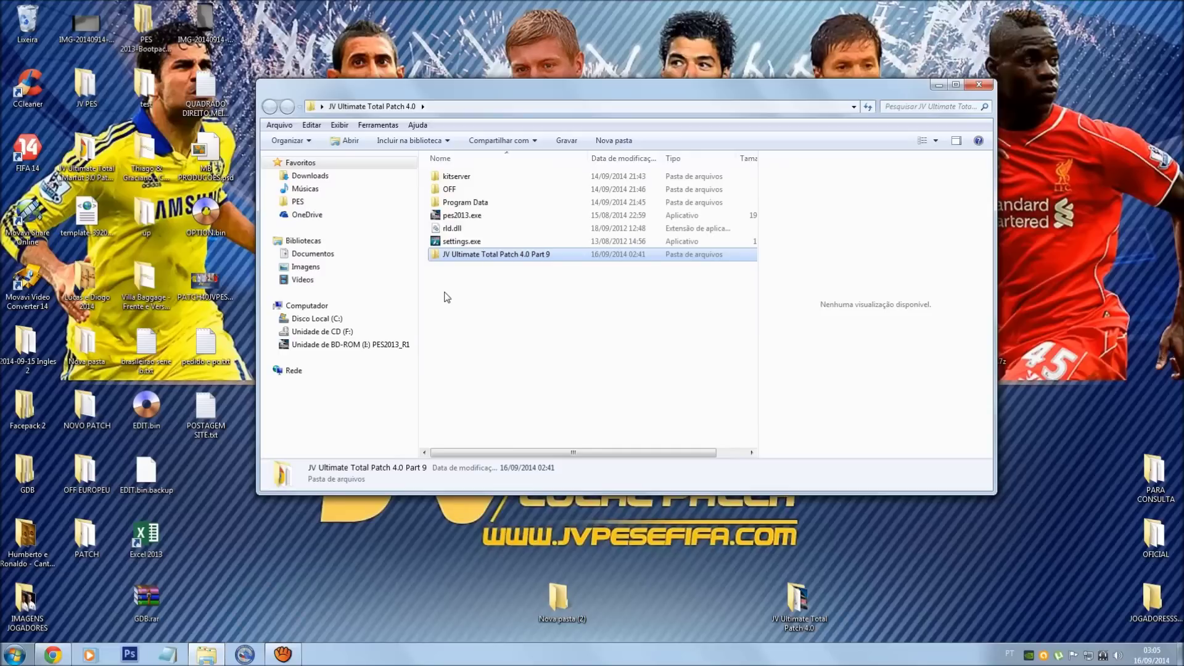
Step: Tidy the desktop by moving GDB.rar and POSTAGEM SITE.txt into free spots and sending the PATCH file to the Recycle Bin
{"action": "left_click_drag", "start_coordinate": [148, 594], "coordinate": [87, 600]}
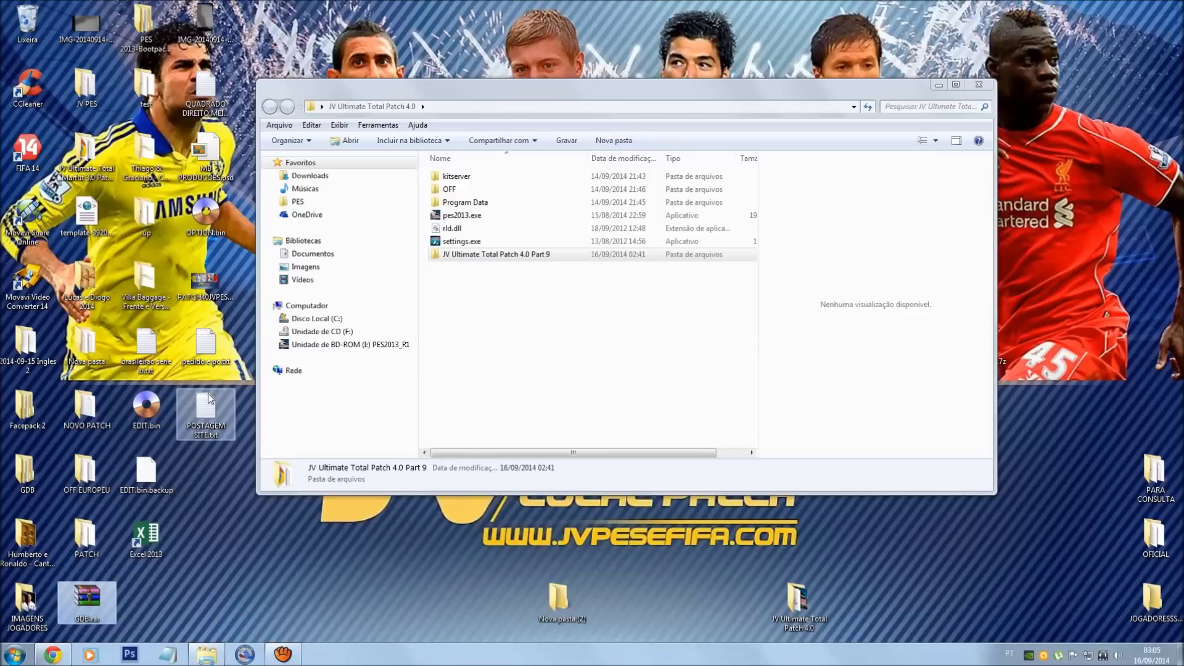
{"action": "left_click_drag", "start_coordinate": [200, 279], "coordinate": [25, 22]}
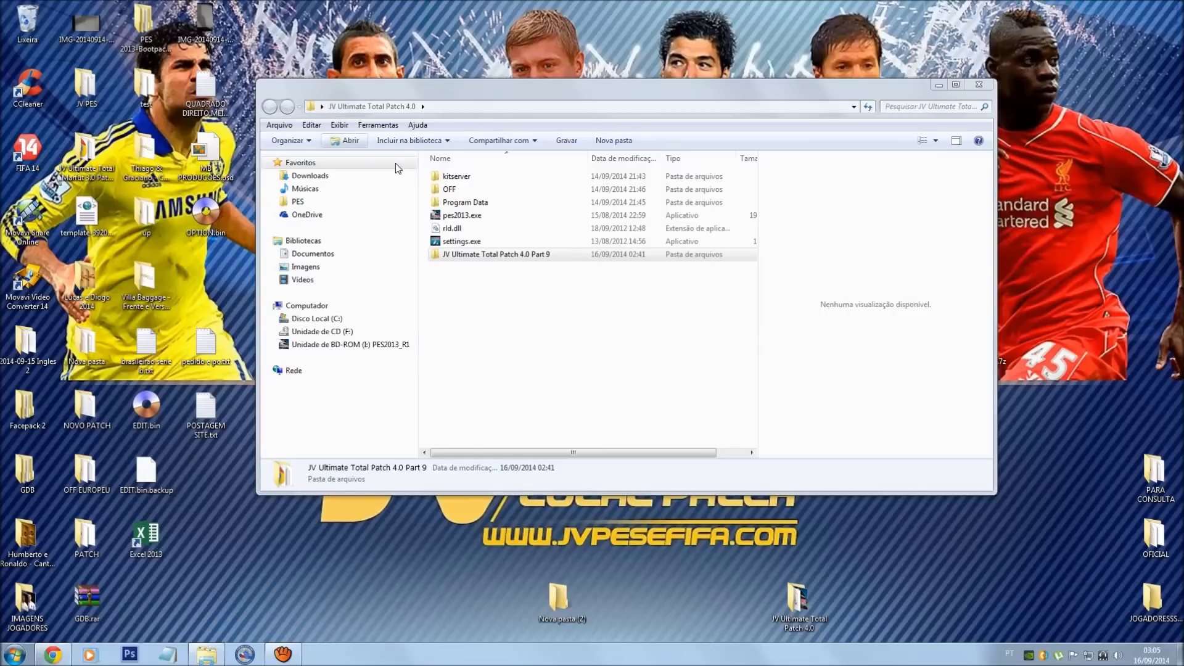
{"action": "left_click_drag", "start_coordinate": [183, 419], "coordinate": [184, 290]}
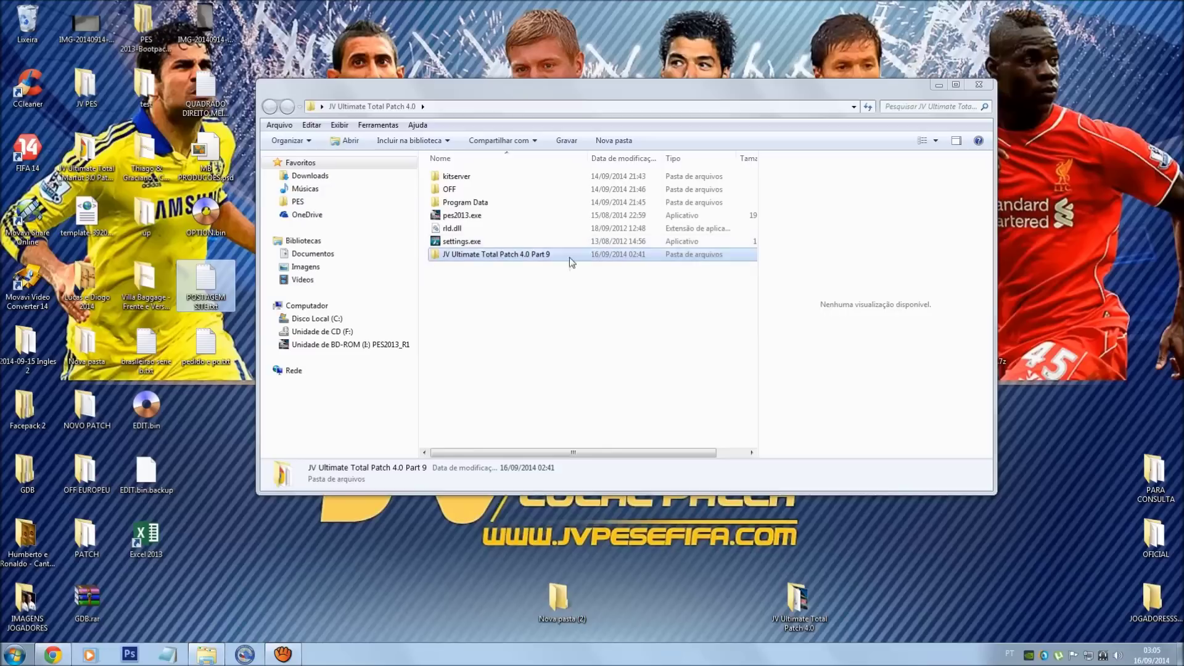
Step: Select settings.exe, rld.dll, pes2013.exe and the kitserver folder inside the JV Ultimate Total Patch 4.0 folder
{"action": "left_click", "coordinate": [503, 303]}
{"action": "key", "text": "ctrl+a"}
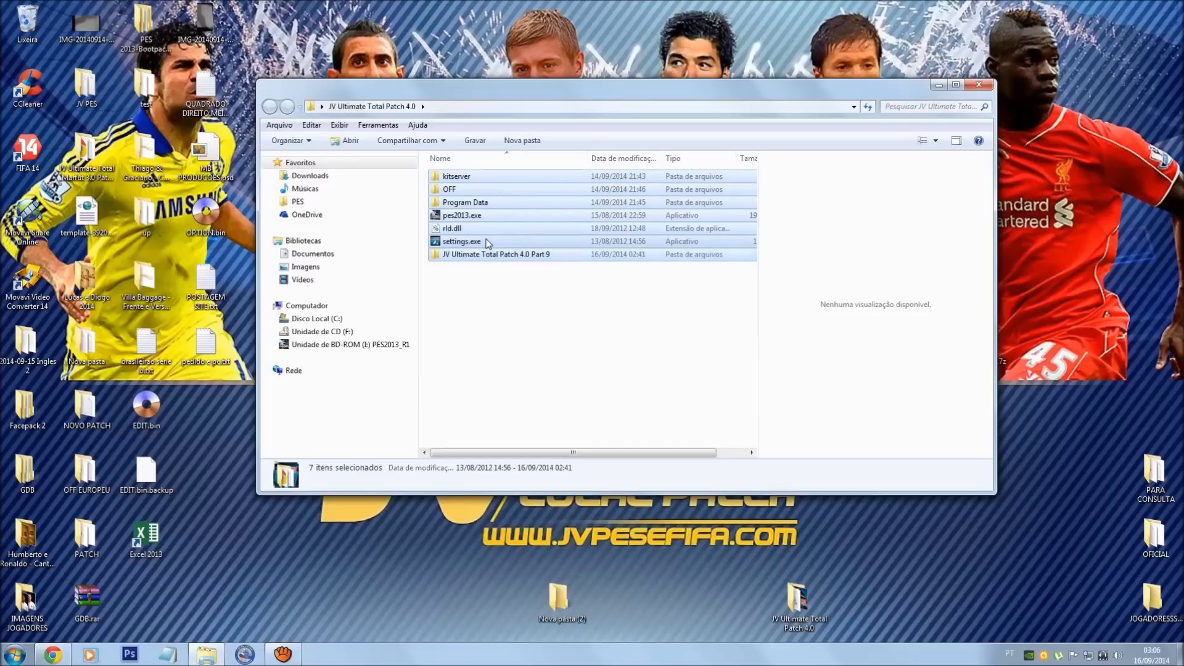
{"action": "left_click", "coordinate": [526, 242]}
{"action": "left_click", "coordinate": [459, 229], "text": "ctrl"}
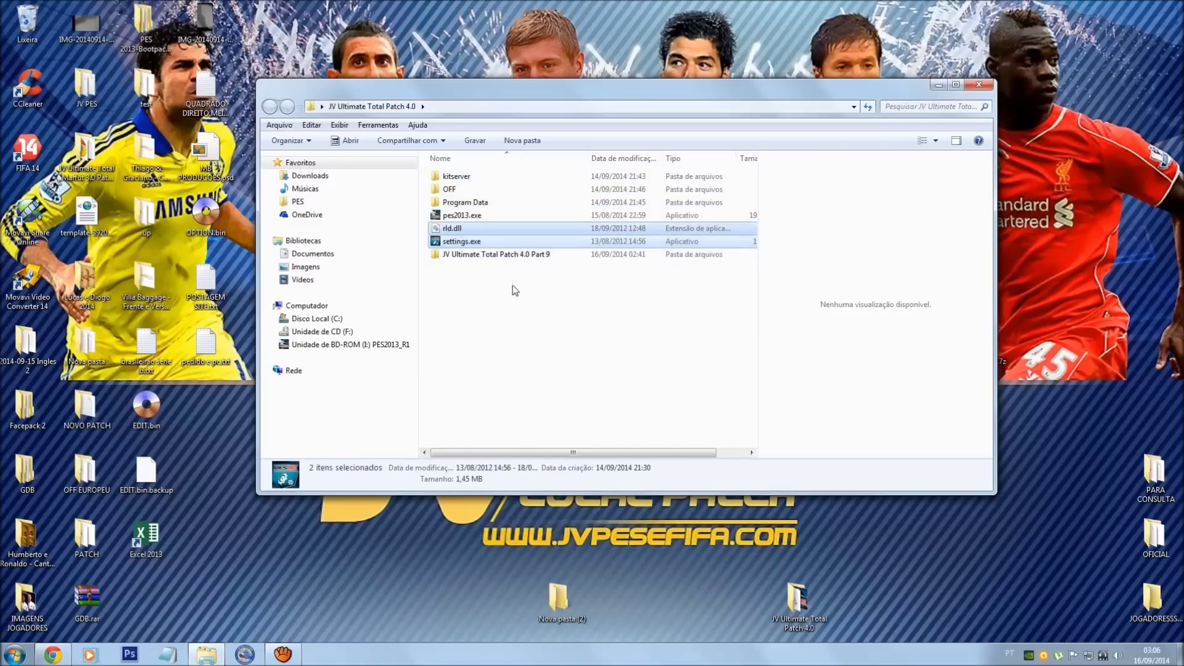
{"action": "left_click", "coordinate": [455, 217], "text": "ctrl"}
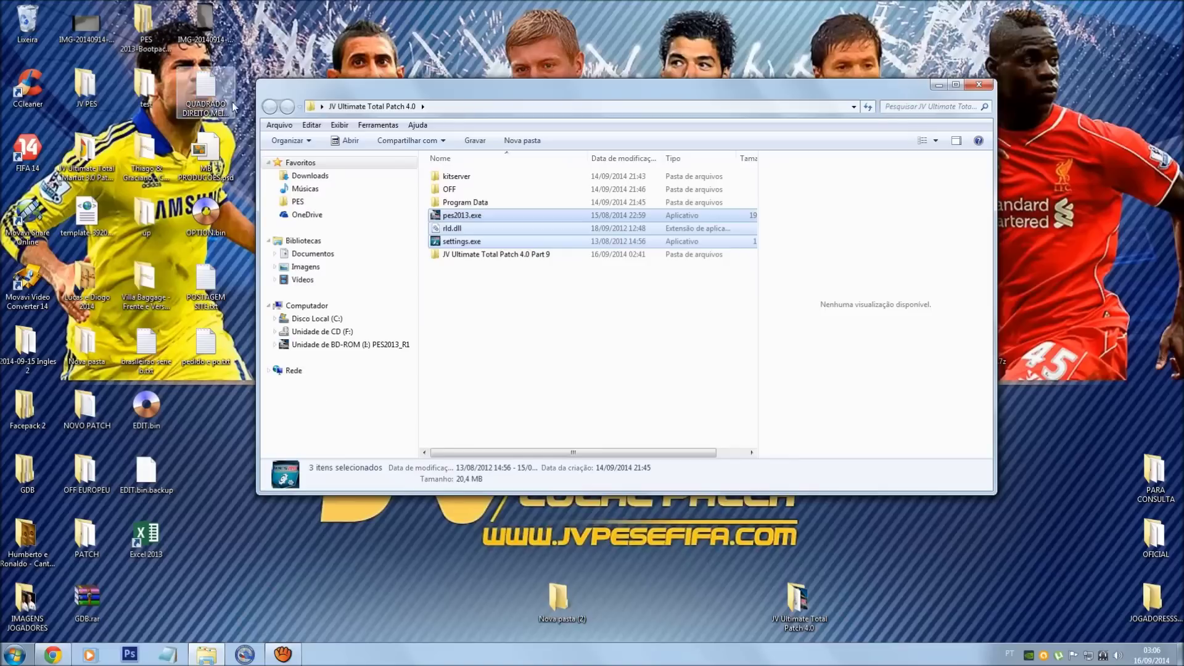
{"action": "left_click", "coordinate": [473, 178], "text": "ctrl"}
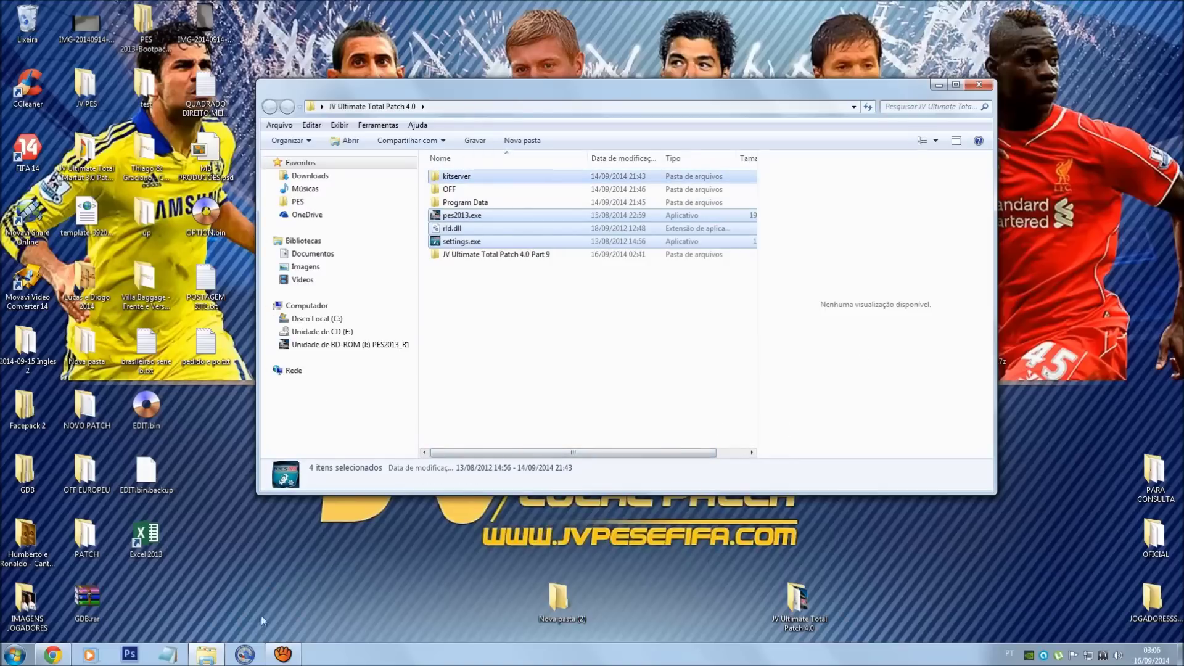
Step: Open the game folder Arquivos de Programas (x86)\KONAMI\Pro Evolution Soccer 2013 on drive C: in a new window
{"action": "mouse_move", "coordinate": [191, 646]}
{"action": "key", "text": "super"}
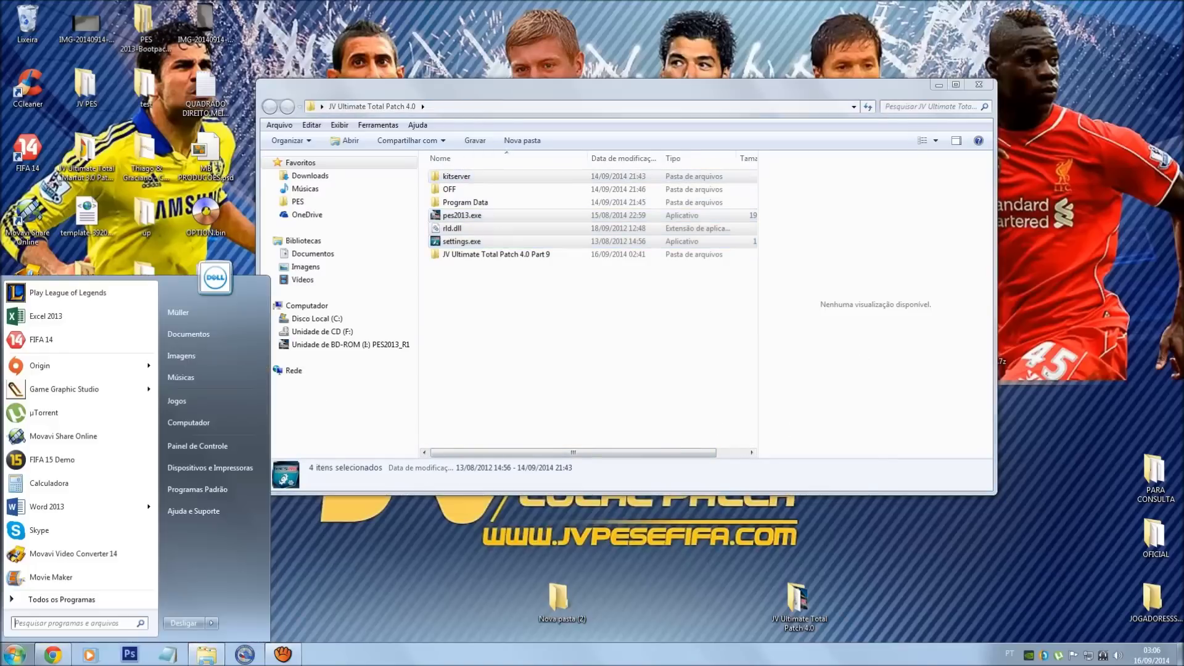
{"action": "left_click", "coordinate": [198, 423]}
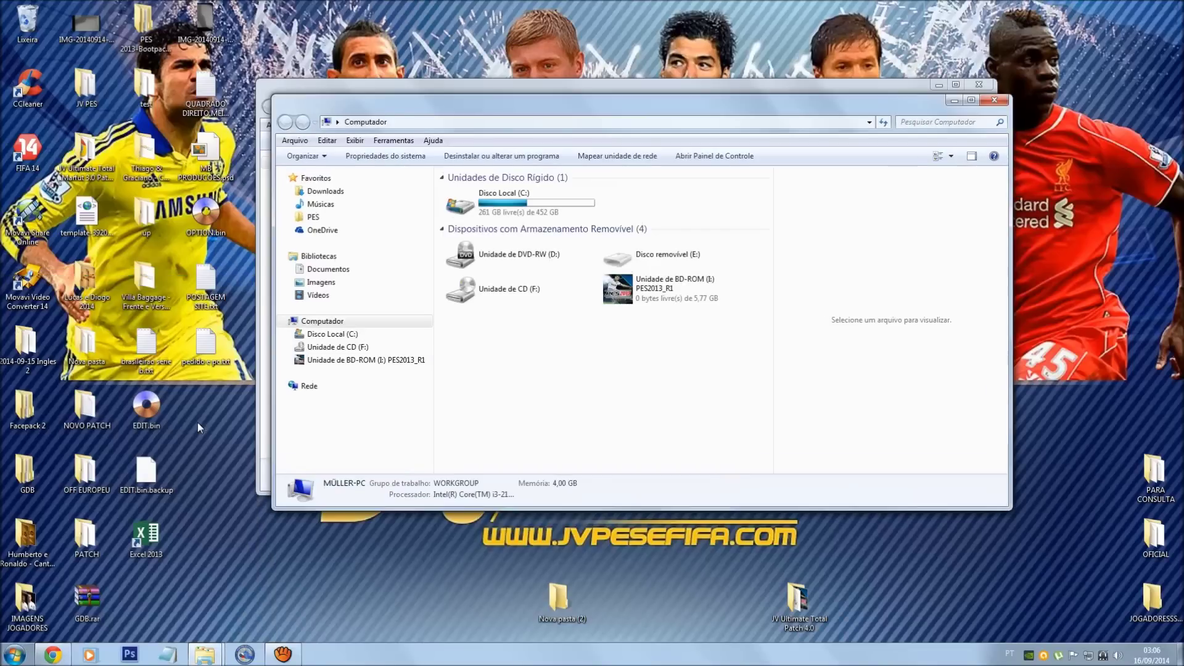
{"action": "left_click", "coordinate": [506, 197]}
{"action": "double_click", "coordinate": [506, 196]}
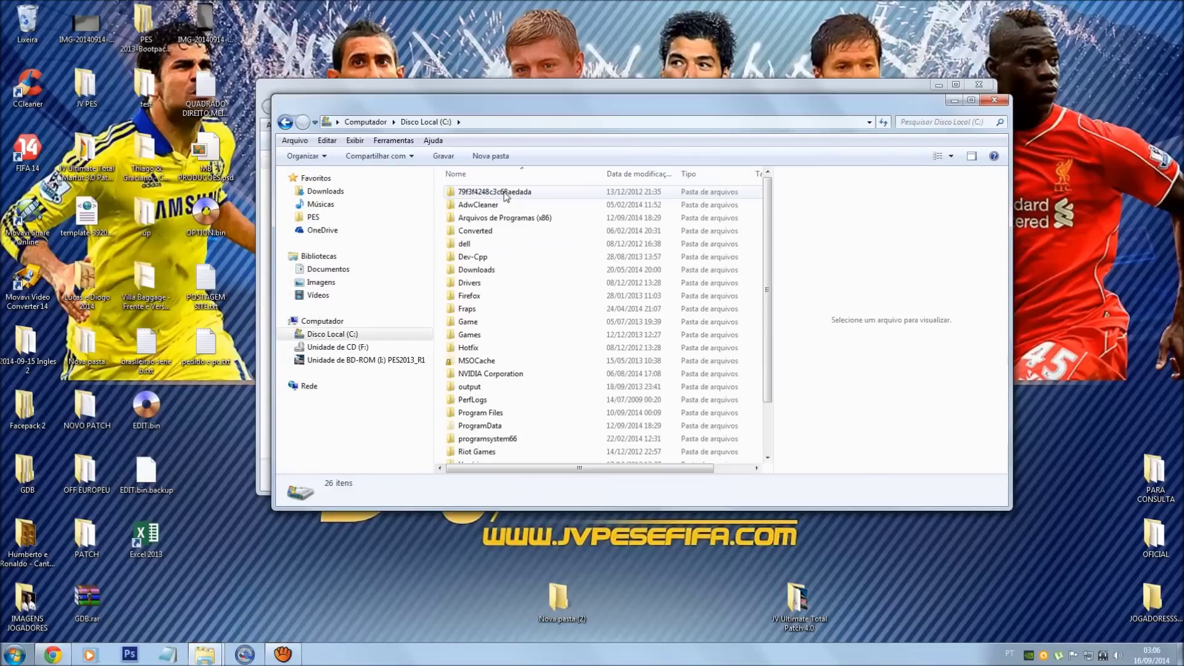
{"action": "left_click", "coordinate": [501, 222]}
{"action": "double_click", "coordinate": [501, 222]}
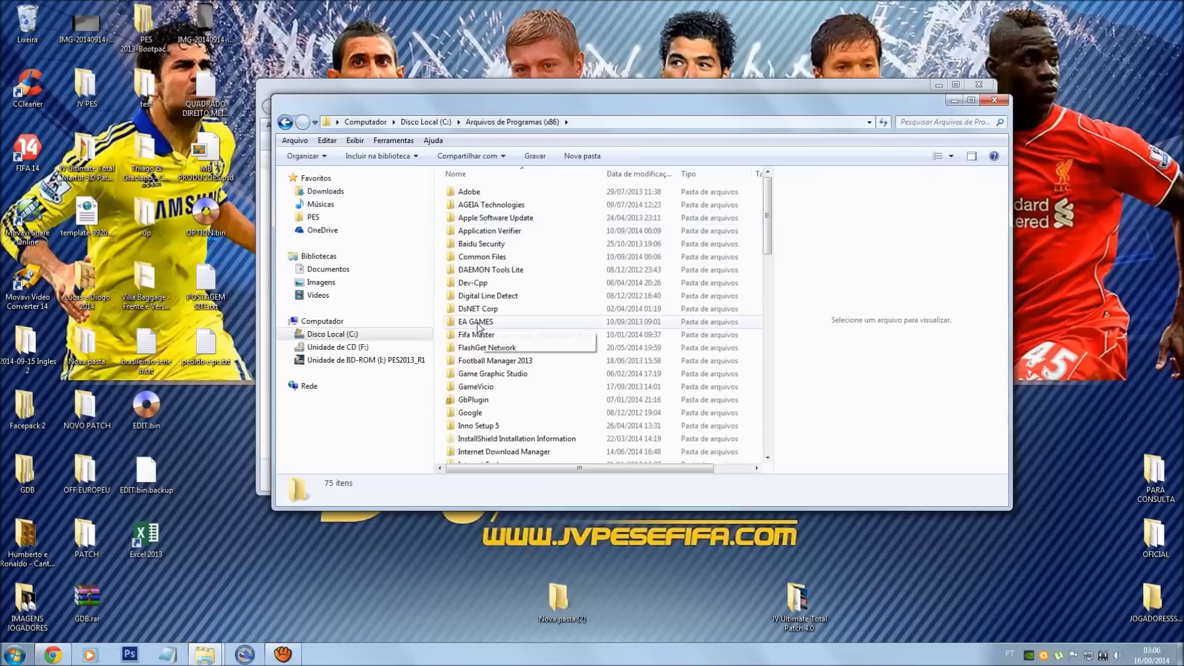
{"action": "scroll", "coordinate": [494, 370], "scroll_direction": "down", "scroll_amount": 5}
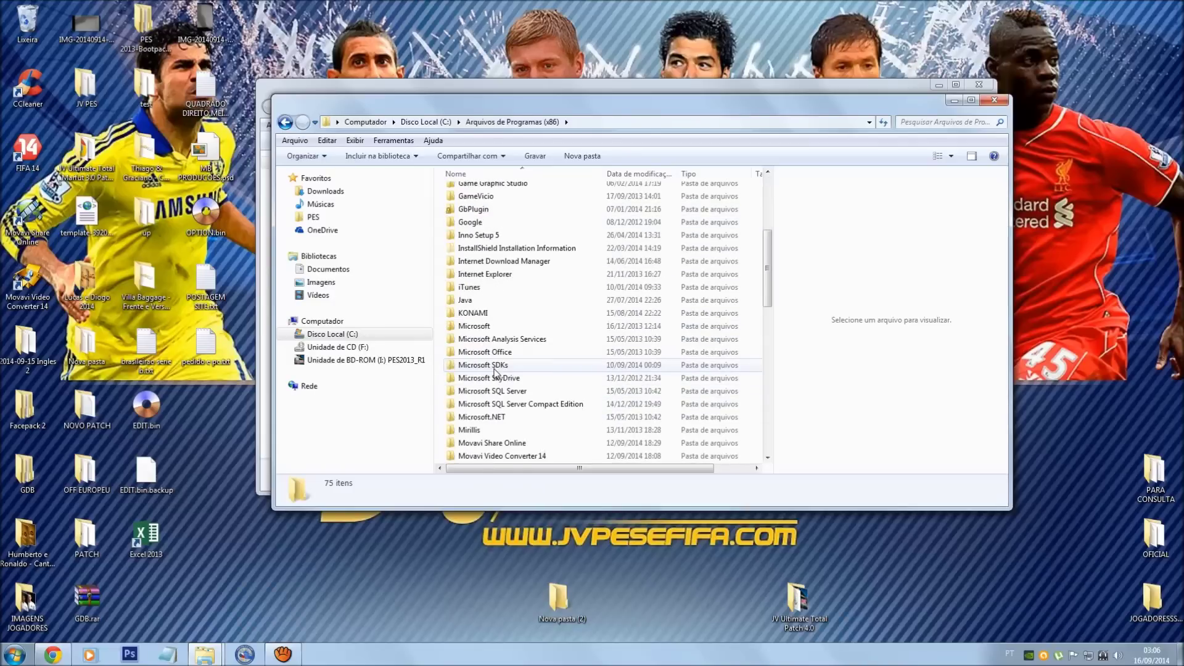
{"action": "left_click", "coordinate": [485, 315]}
{"action": "double_click", "coordinate": [485, 314]}
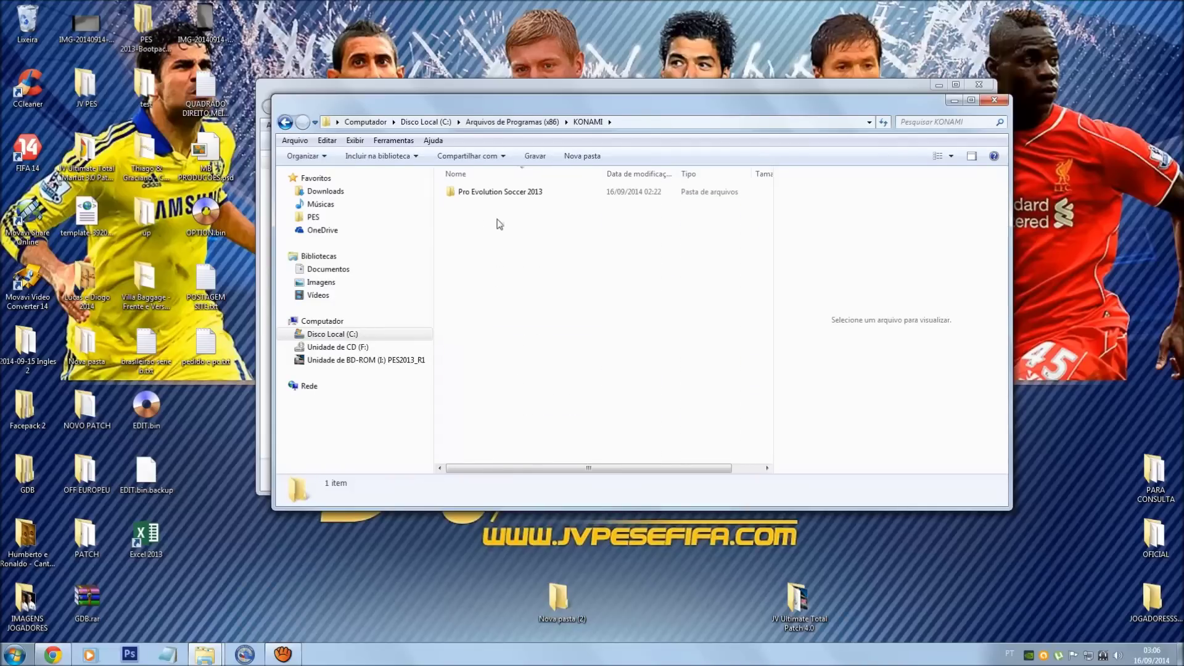
{"action": "double_click", "coordinate": [511, 195]}
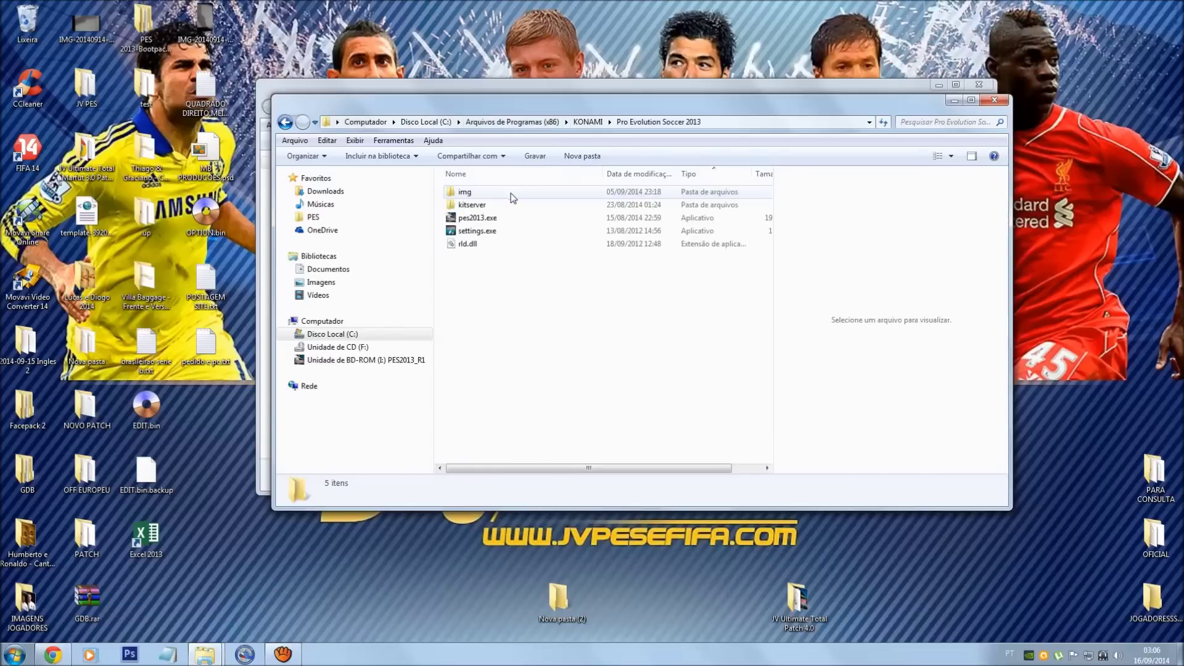
{"action": "right_click", "coordinate": [528, 276]}
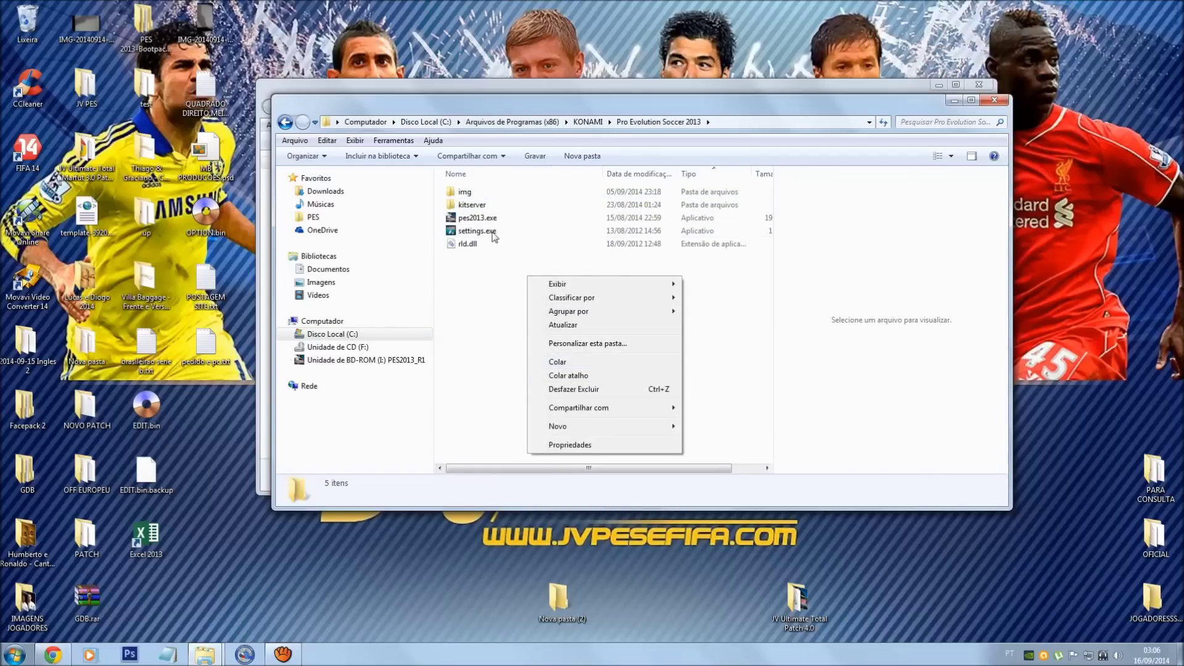
{"action": "left_click", "coordinate": [487, 282]}
{"action": "left_click", "coordinate": [478, 218]}
{"action": "left_click", "coordinate": [556, 237]}
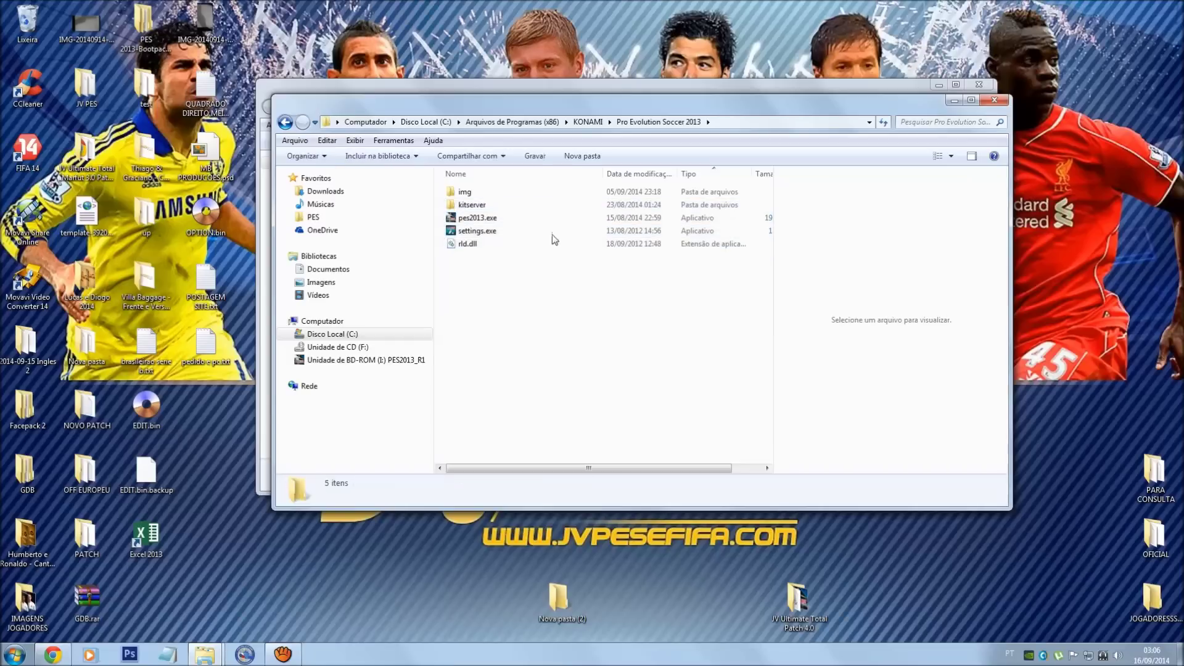
Step: Move the game folder window clear of the patch window, examine the contents of kitserver and return to Pro Evolution Soccer 2013
{"action": "left_click_drag", "start_coordinate": [580, 101], "coordinate": [487, 232]}
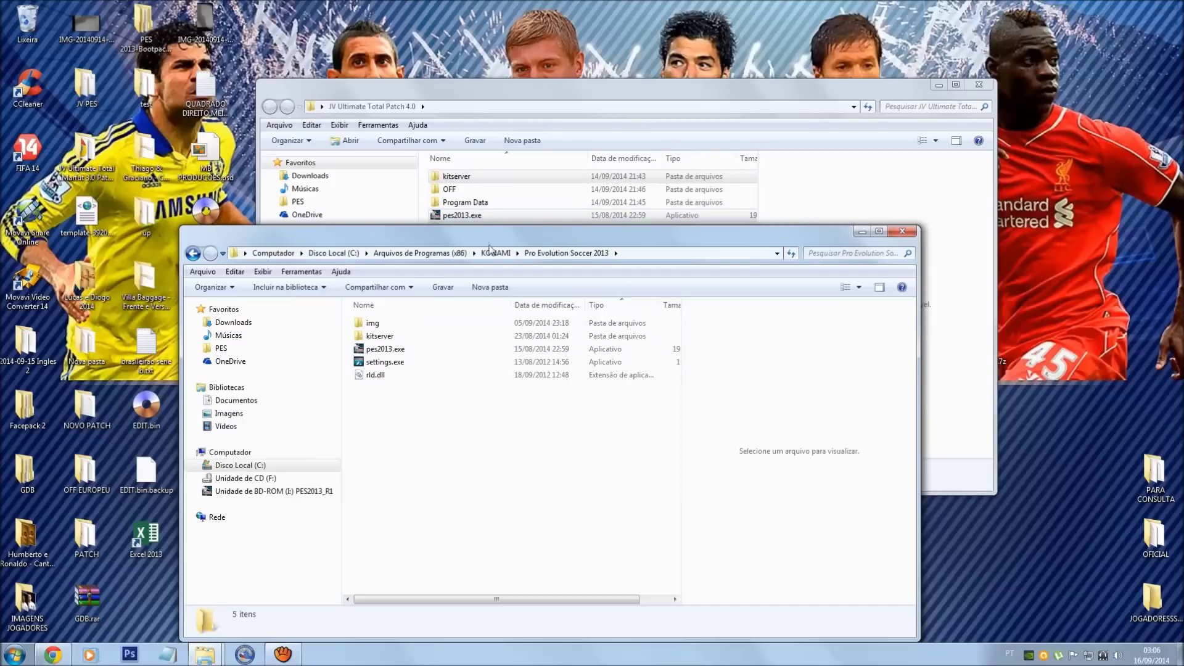
{"action": "left_click", "coordinate": [407, 336]}
{"action": "double_click", "coordinate": [418, 341]}
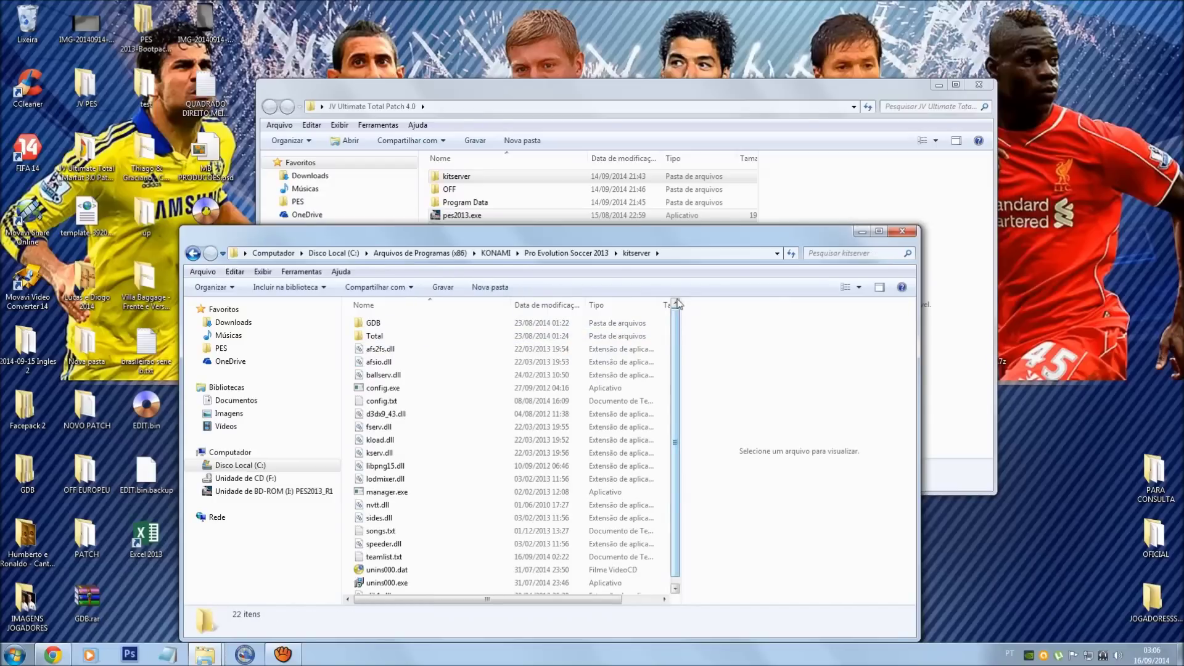
{"action": "left_click_drag", "start_coordinate": [691, 229], "coordinate": [691, 188]}
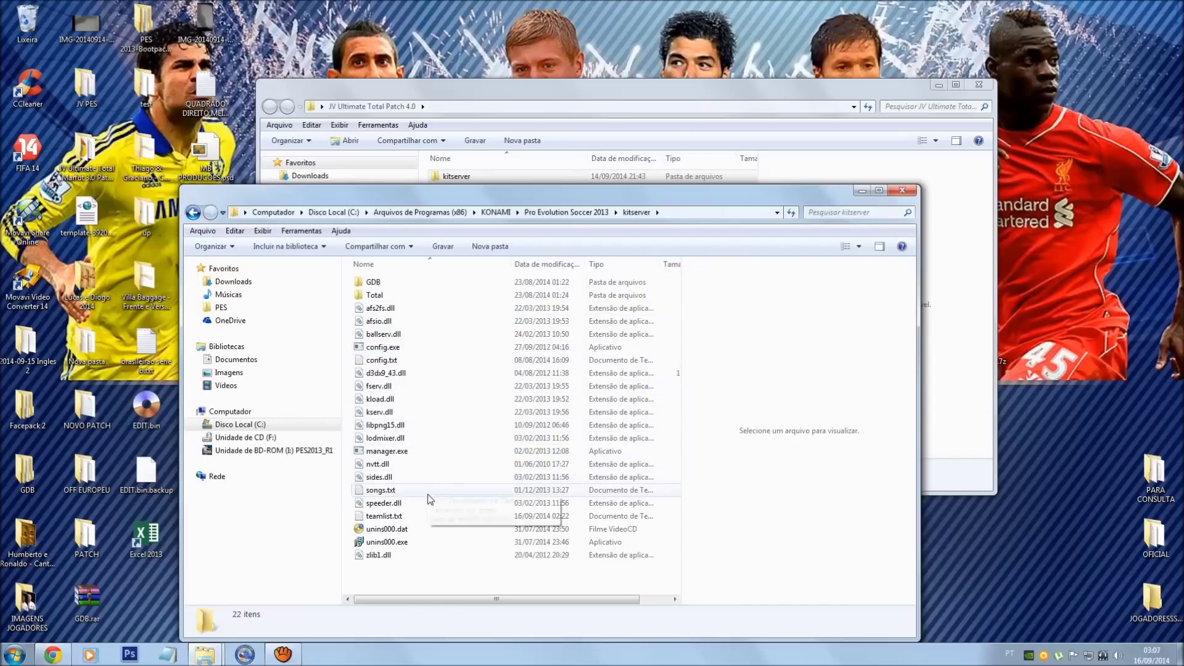
{"action": "left_click", "coordinate": [193, 213]}
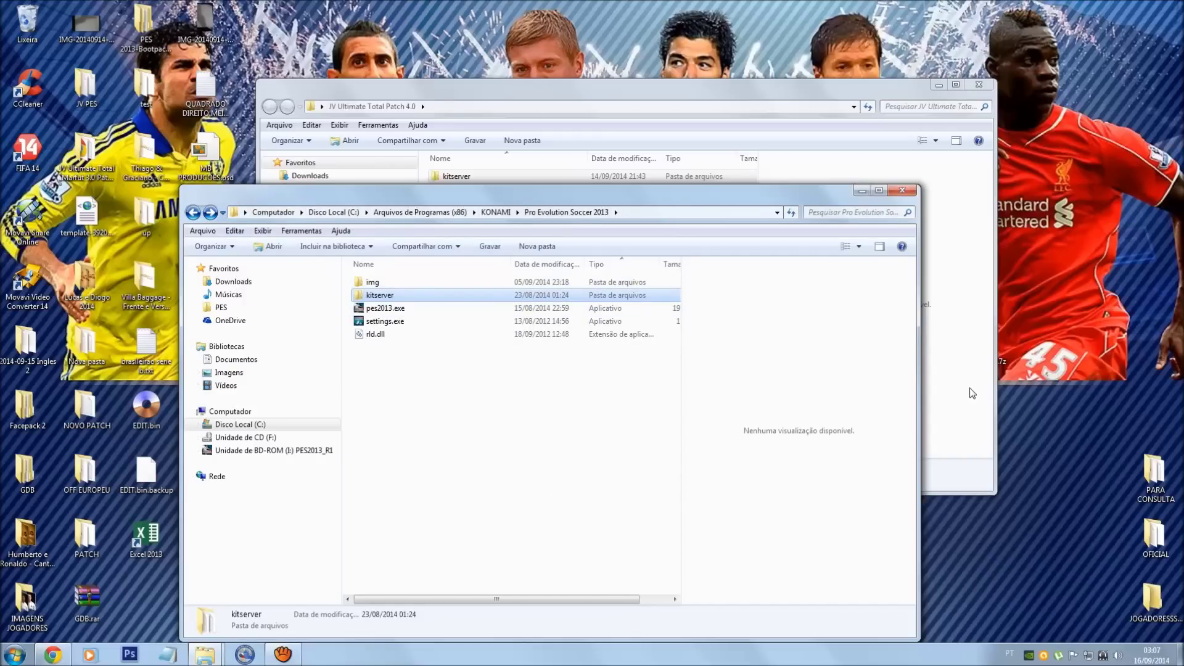
Step: Copy dt0f.img from Program Data\KONAMI\Pro Evolution Soccer 2013\download inside the patch folder
{"action": "key", "text": "alt+Tab"}
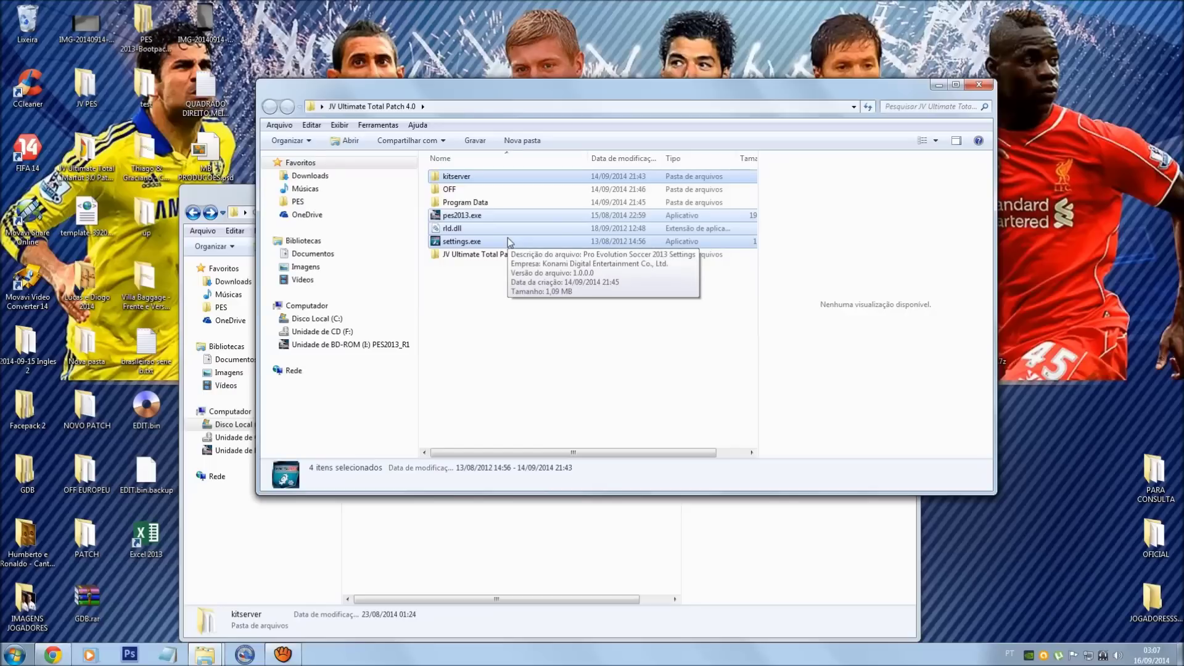
{"action": "double_click", "coordinate": [480, 202]}
{"action": "double_click", "coordinate": [466, 179]}
{"action": "double_click", "coordinate": [480, 178]}
{"action": "double_click", "coordinate": [479, 178]}
{"action": "left_click", "coordinate": [479, 178]}
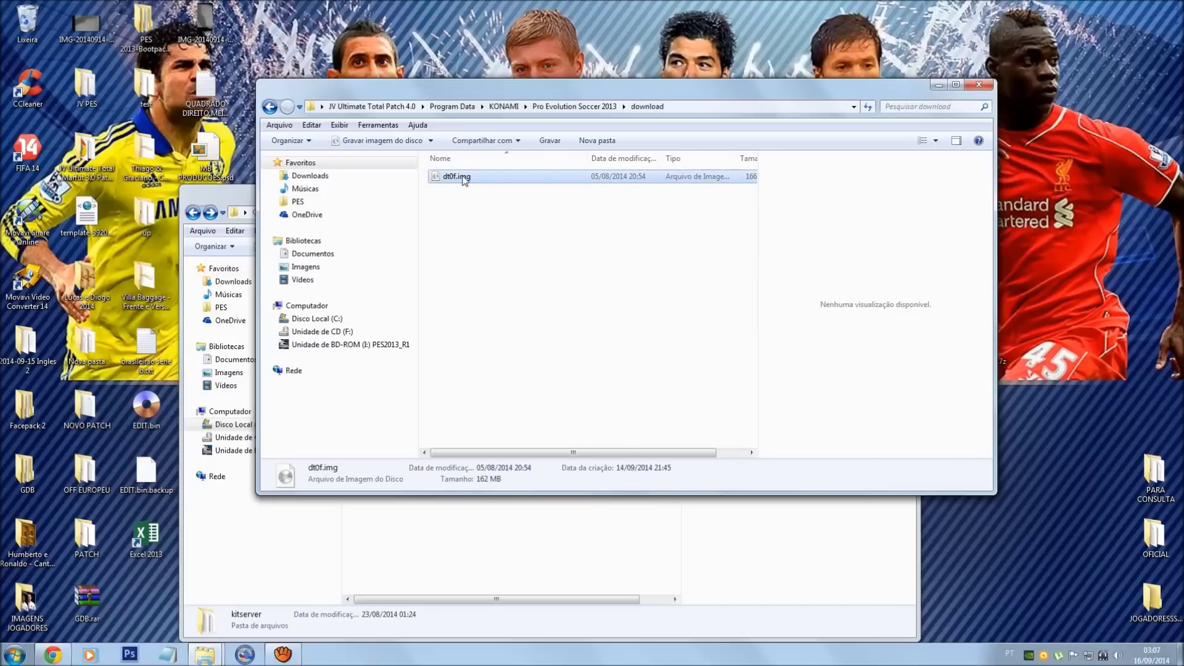
{"action": "right_click", "coordinate": [465, 179]}
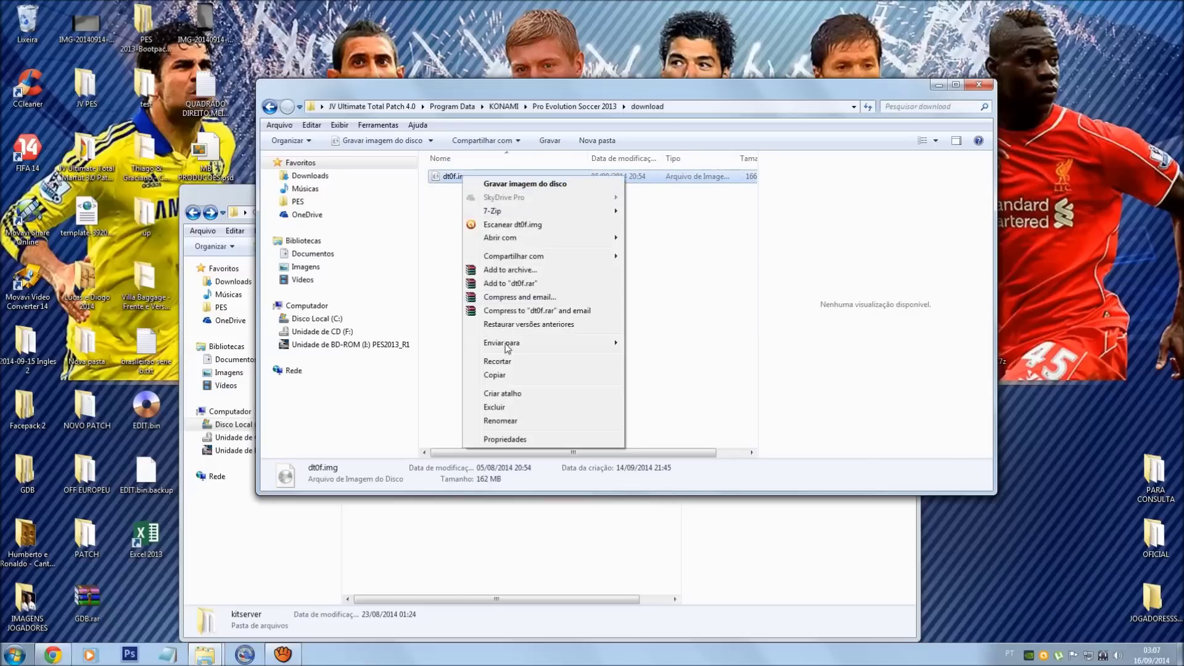
{"action": "left_click", "coordinate": [499, 374]}
Step: Open drive C: in another new window and select the ProgramData folder
{"action": "key", "text": "super"}
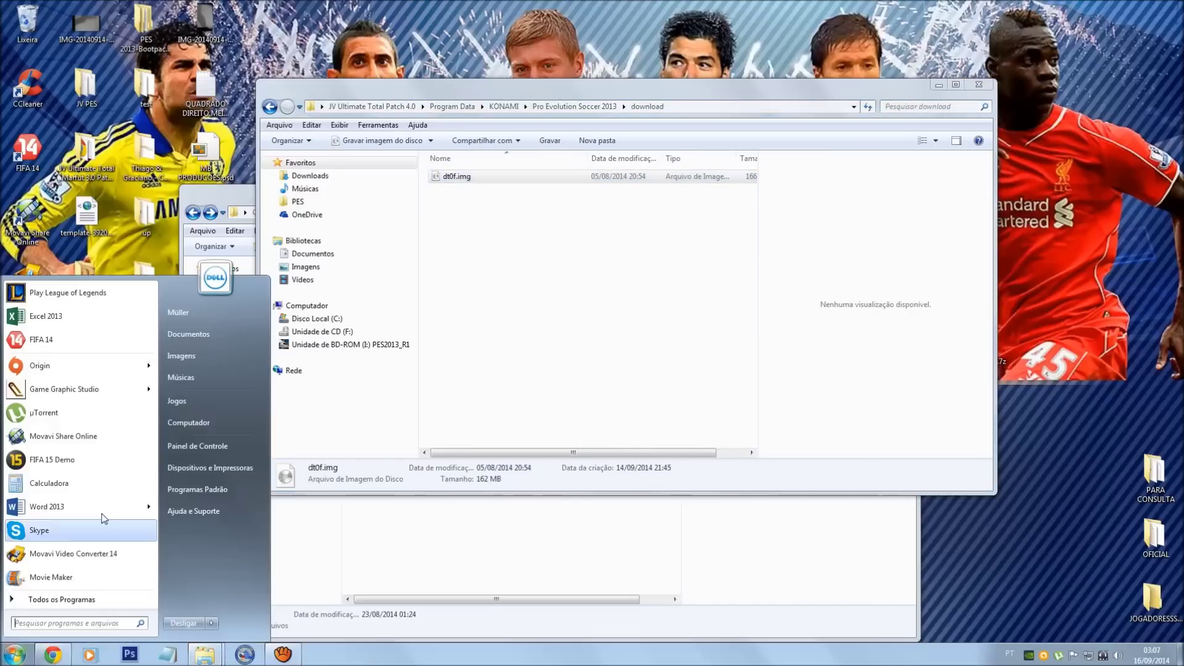
{"action": "left_click", "coordinate": [185, 423]}
{"action": "left_click", "coordinate": [435, 102]}
{"action": "double_click", "coordinate": [435, 102]}
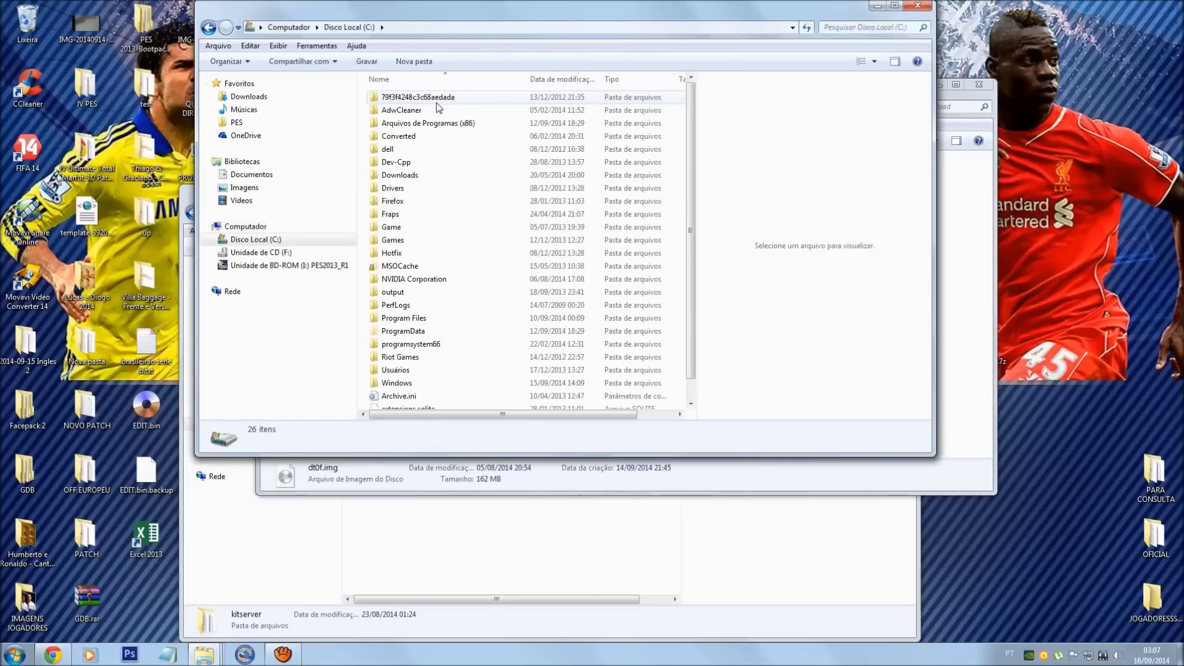
{"action": "scroll", "coordinate": [487, 203], "scroll_direction": "down", "scroll_amount": 1}
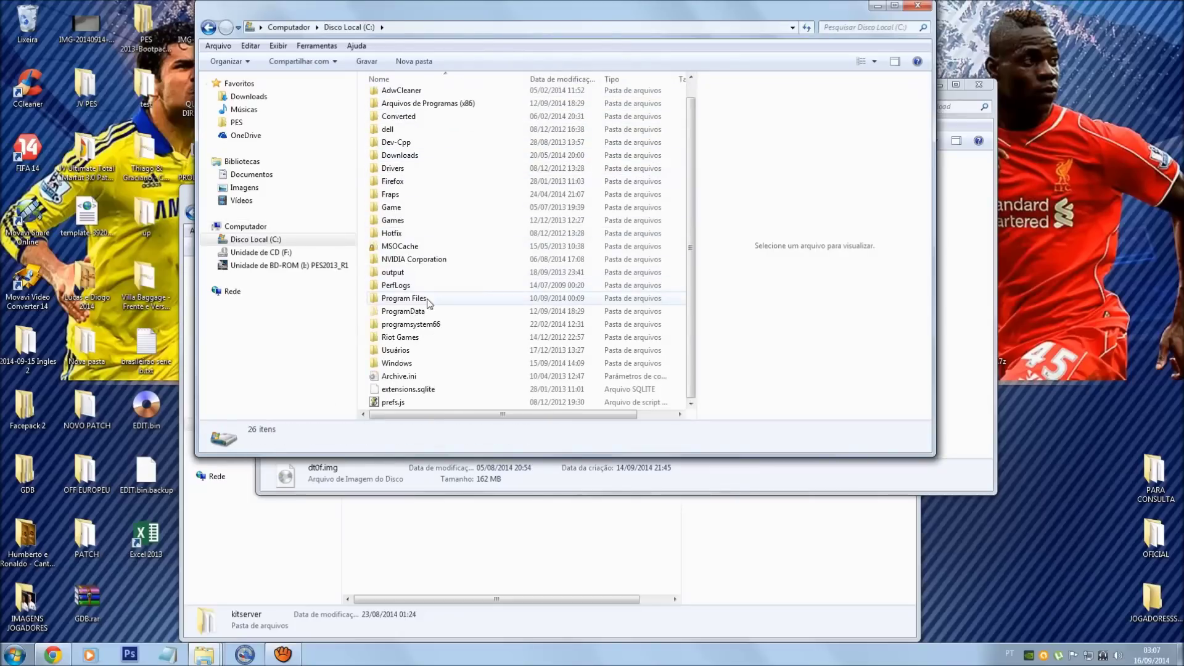
{"action": "left_click", "coordinate": [432, 311]}
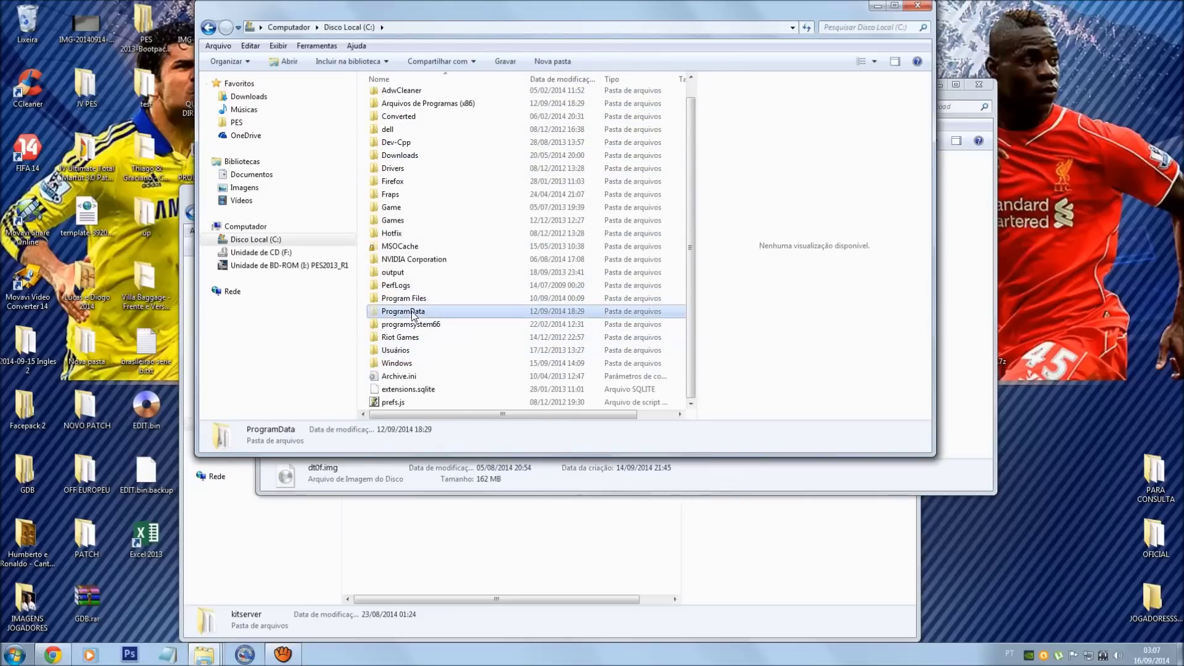
Step: Check the hidden files and folders setting in the advanced folder view options and close the dialog without changes
{"action": "left_click", "coordinate": [320, 47]}
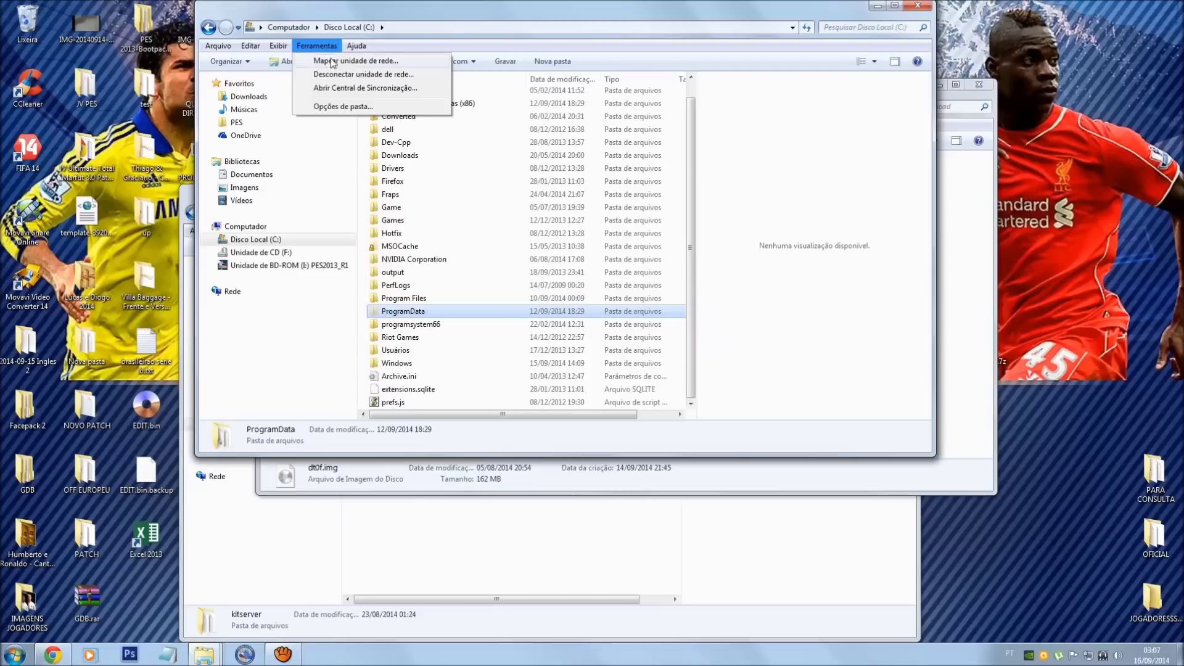
{"action": "left_click", "coordinate": [343, 106]}
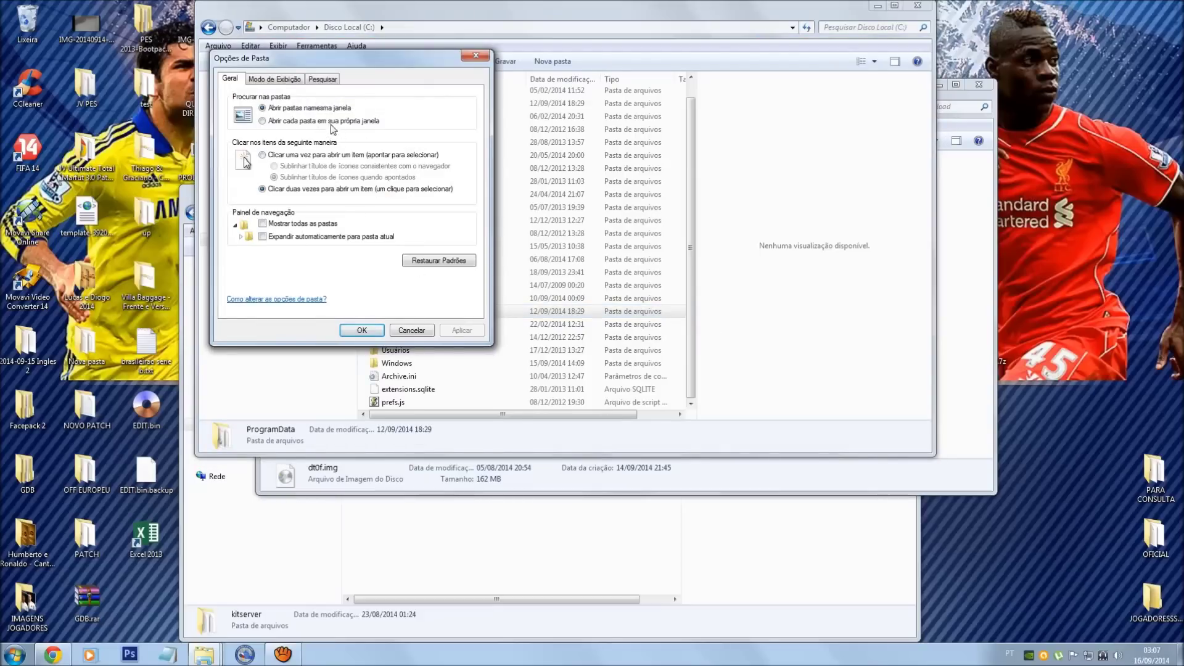
{"action": "left_click", "coordinate": [291, 80]}
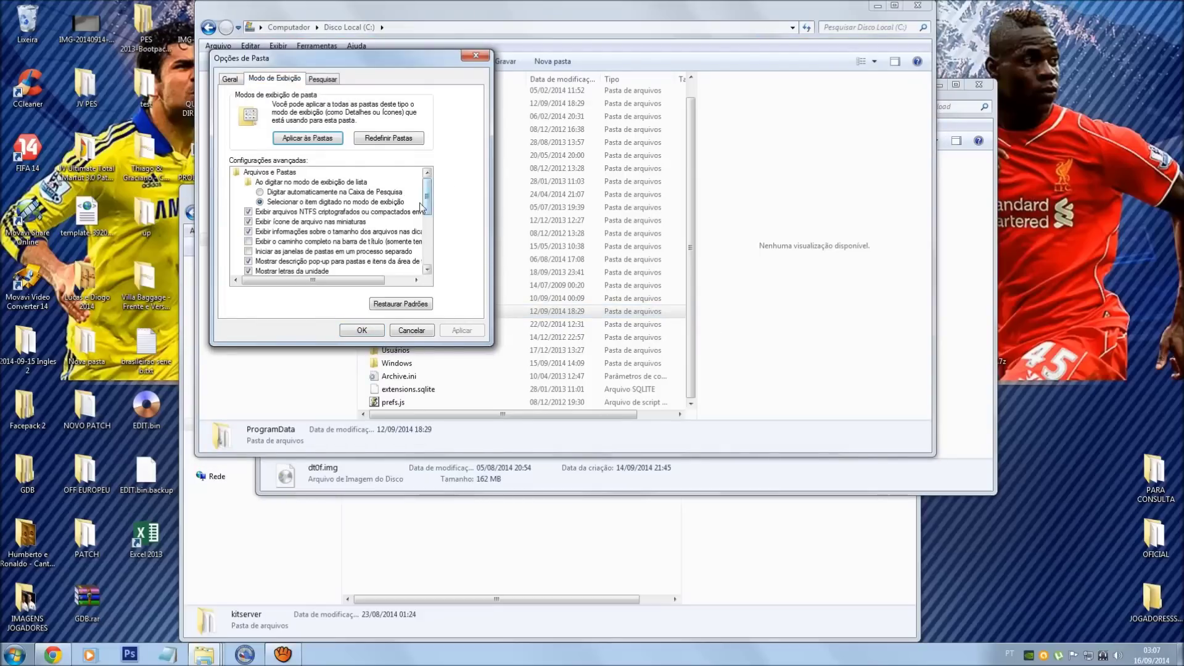
{"action": "left_click_drag", "start_coordinate": [431, 206], "coordinate": [431, 254]}
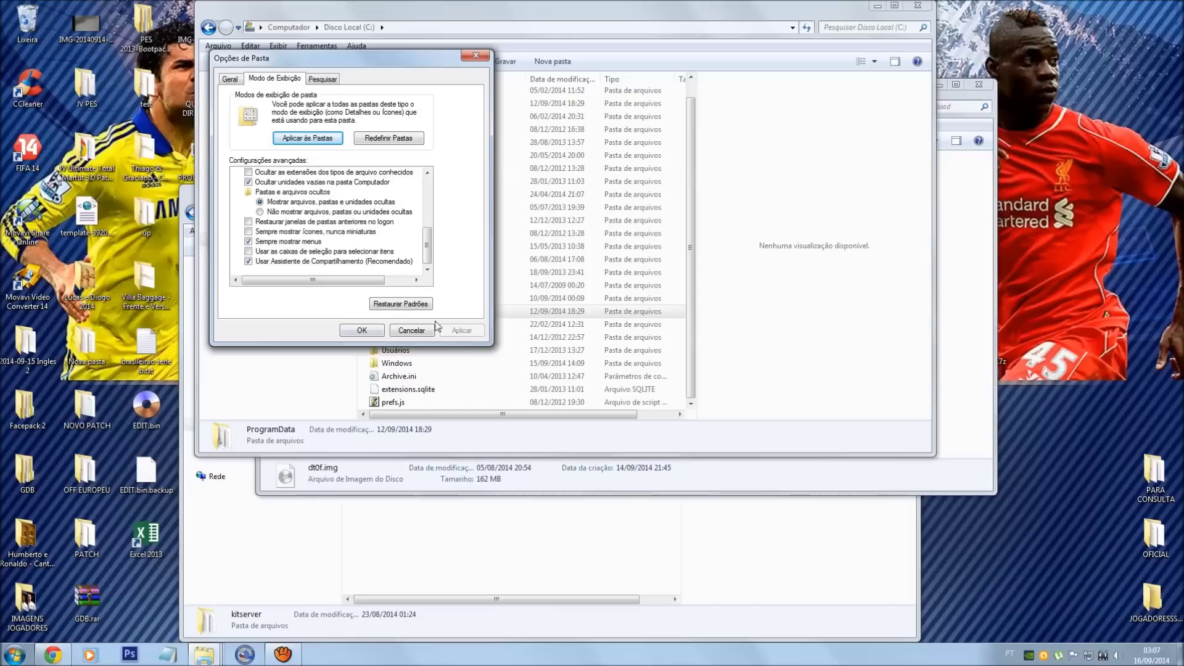
{"action": "left_click", "coordinate": [400, 334]}
Step: Open the KONAMI\Pro Evolution Soccer 2013\download folder inside ProgramData on drive C:
{"action": "left_click", "coordinate": [404, 350]}
{"action": "left_click", "coordinate": [412, 312]}
{"action": "double_click", "coordinate": [413, 316]}
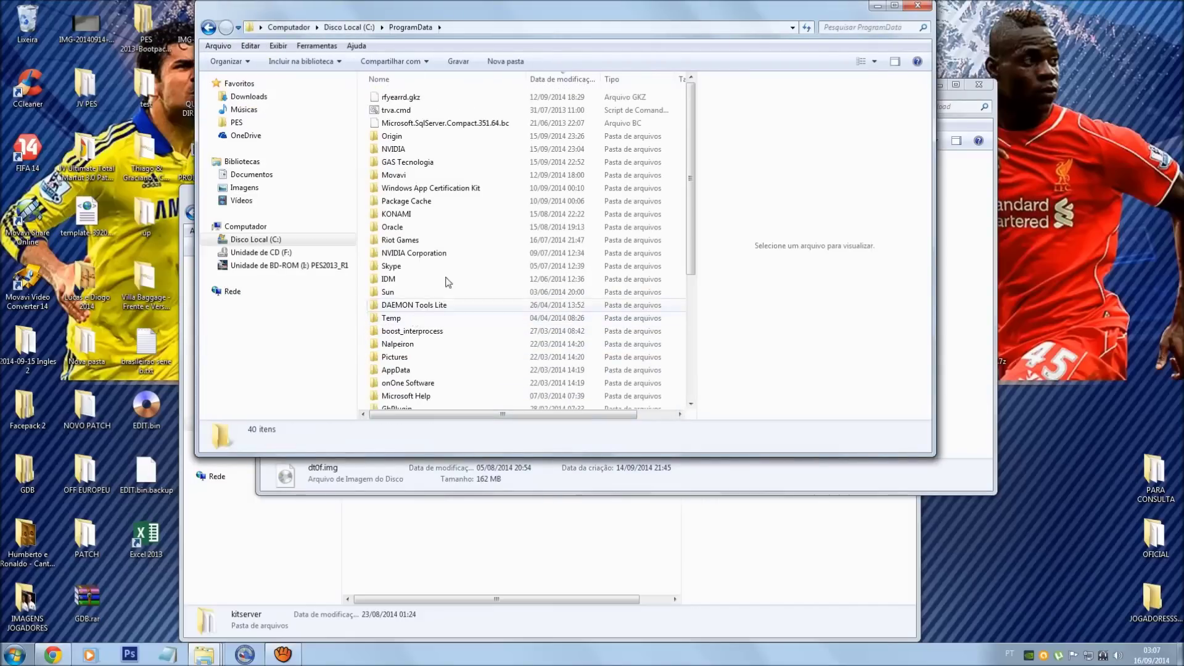
{"action": "scroll", "coordinate": [435, 258], "scroll_direction": "down", "scroll_amount": 1}
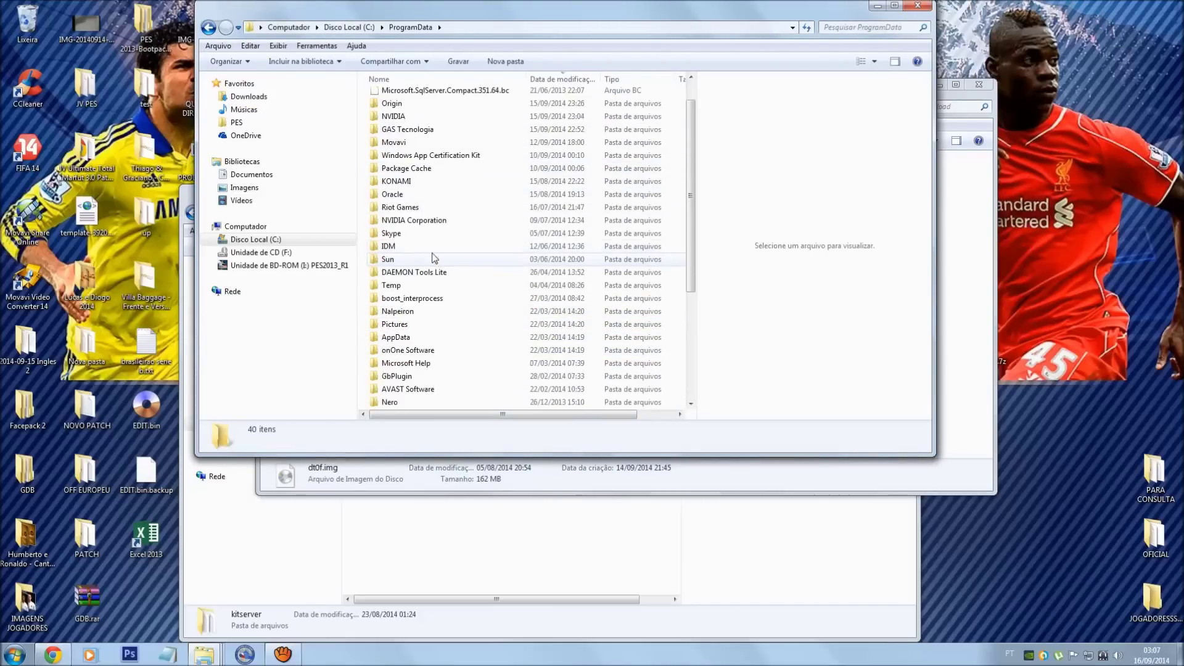
{"action": "double_click", "coordinate": [396, 181]}
{"action": "double_click", "coordinate": [407, 103]}
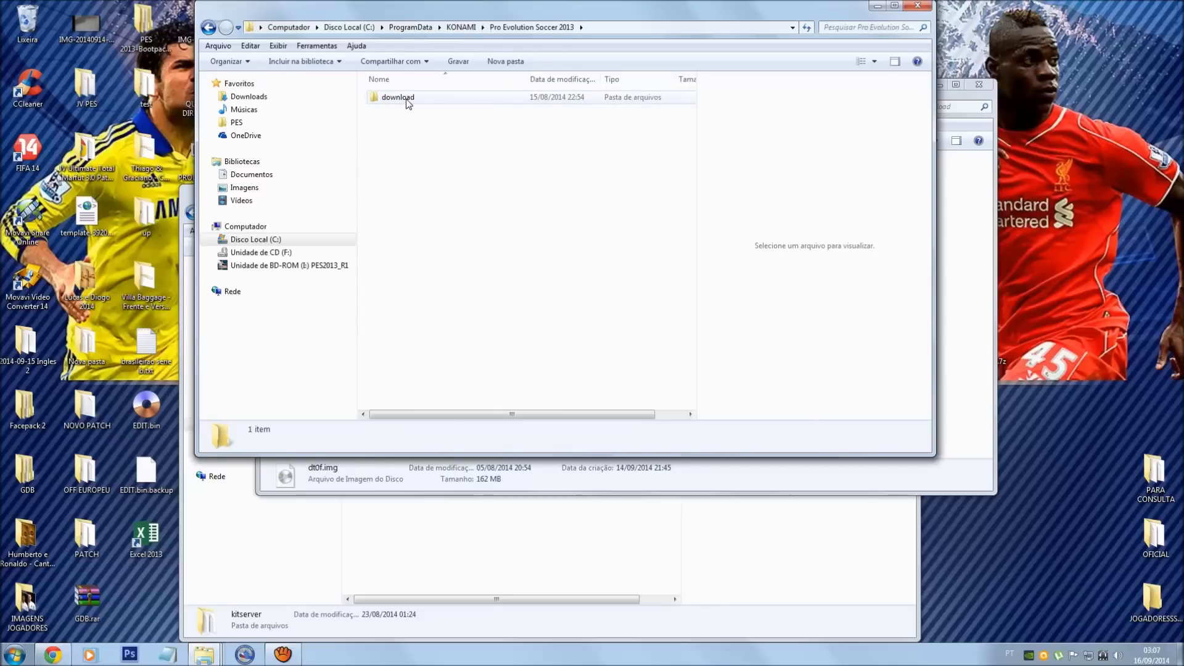
{"action": "double_click", "coordinate": [408, 99]}
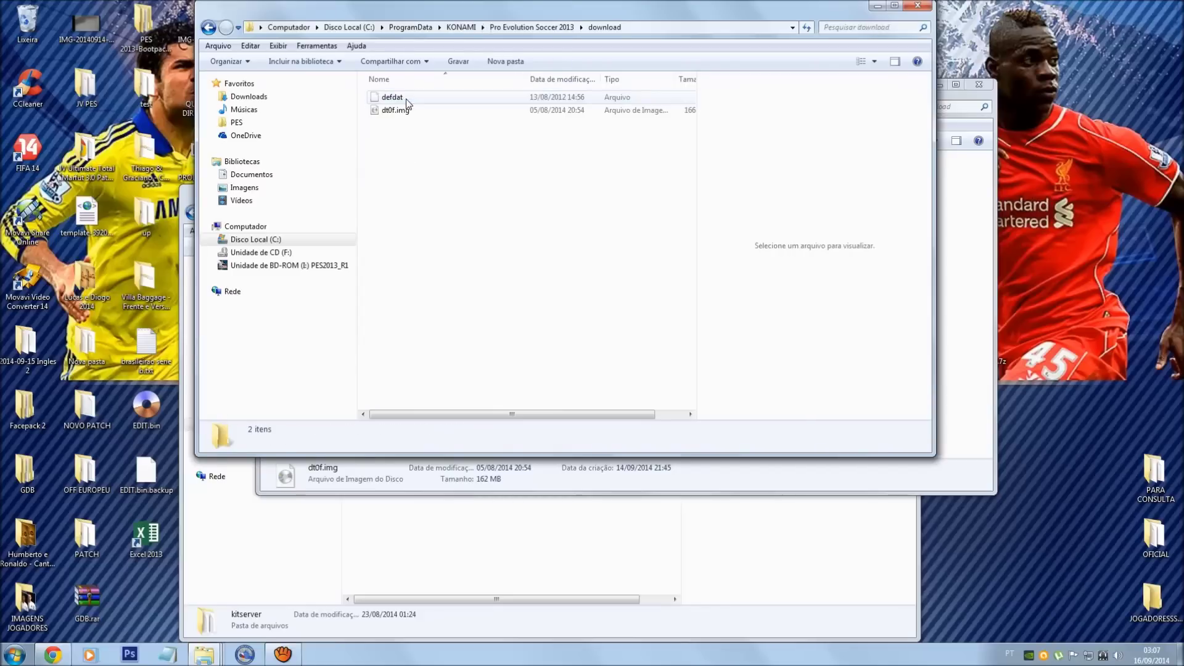
Step: Try to paste the patch's dt0f.img into the ProgramData download folder and cancel the file replacement
{"action": "left_click", "coordinate": [408, 111]}
{"action": "left_click_drag", "start_coordinate": [508, 275], "coordinate": [369, 89]}
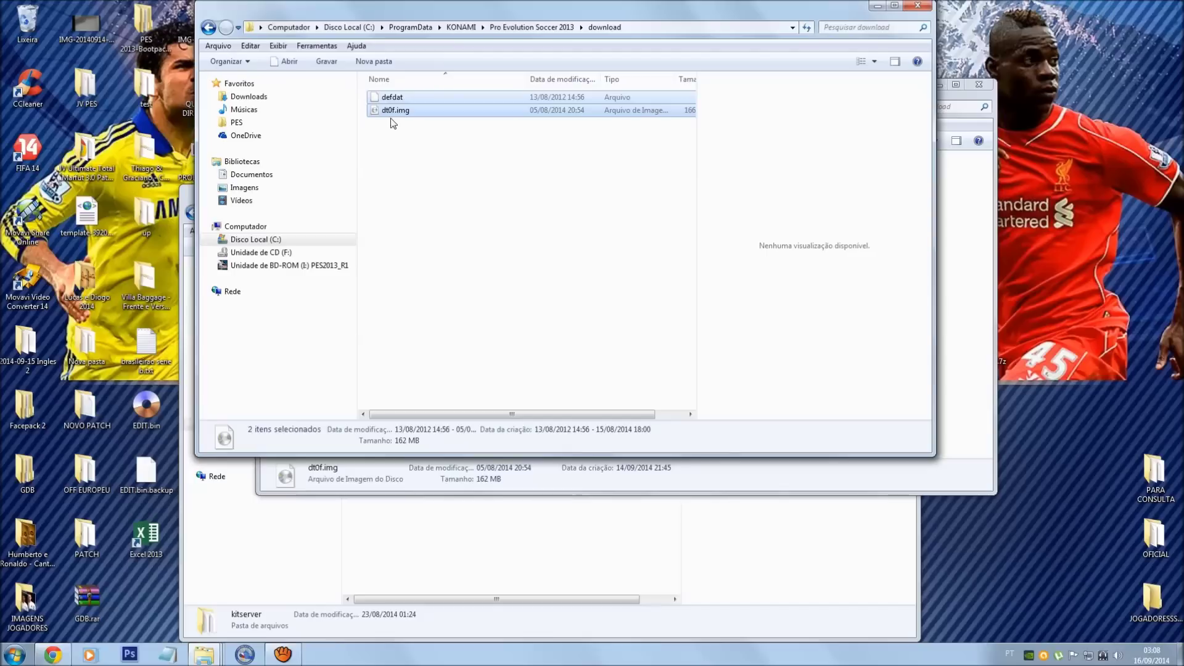
{"action": "left_click", "coordinate": [961, 295]}
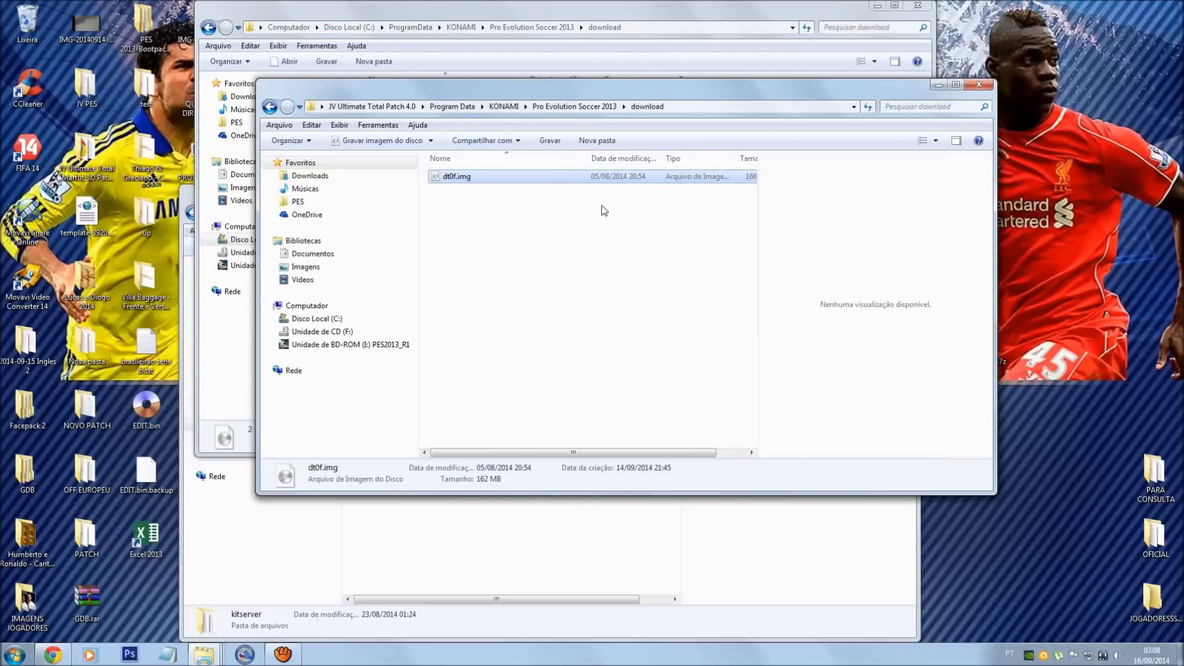
{"action": "left_click", "coordinate": [623, 73]}
{"action": "left_click_drag", "start_coordinate": [623, 211], "coordinate": [551, 323]}
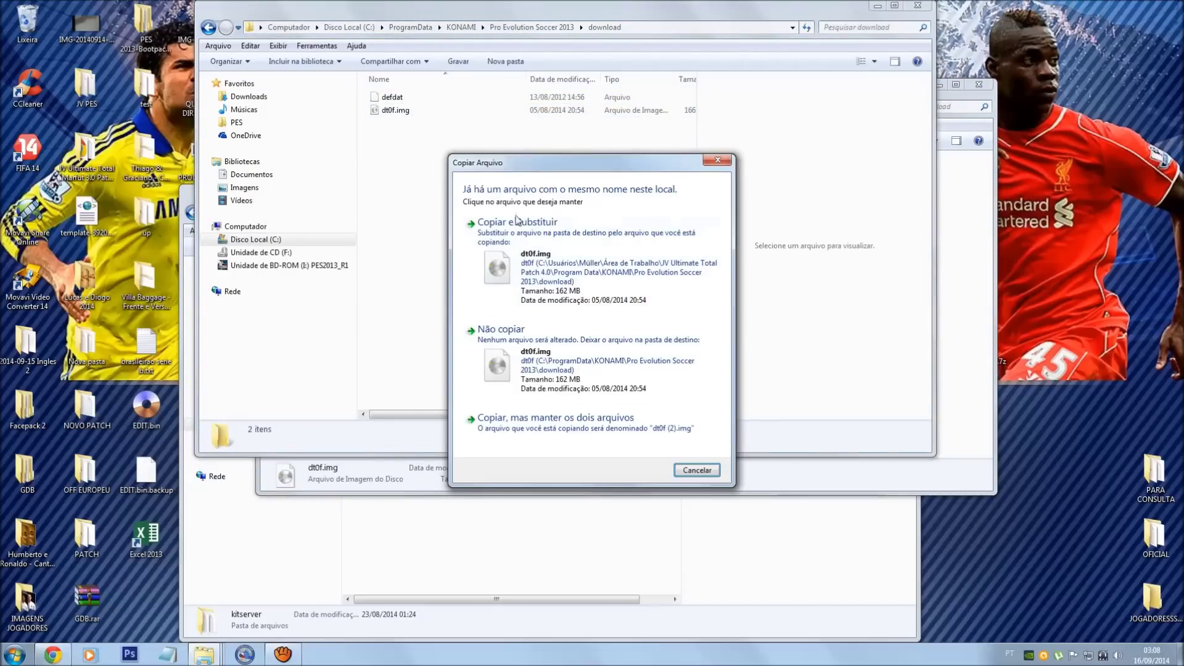
{"action": "left_click", "coordinate": [697, 472]}
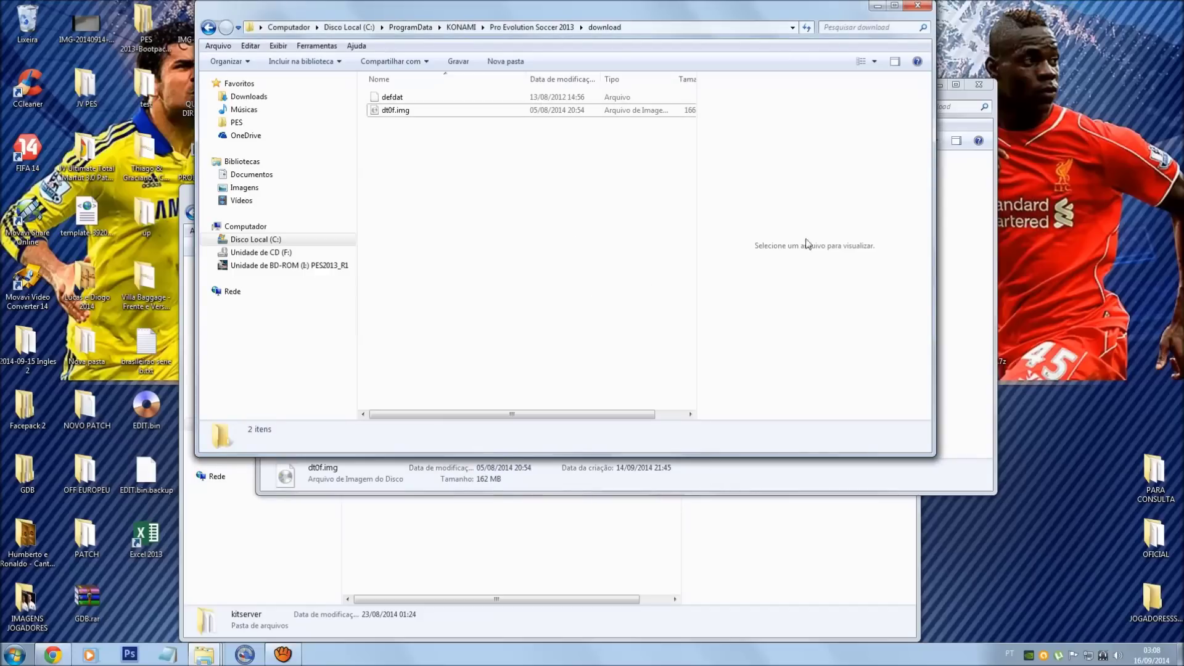
Step: Close both download folder windows and open the JV Ultimate Total Patch 4.0 desktop folder alongside the game folder window
{"action": "left_click", "coordinate": [918, 5]}
{"action": "left_click", "coordinate": [985, 87]}
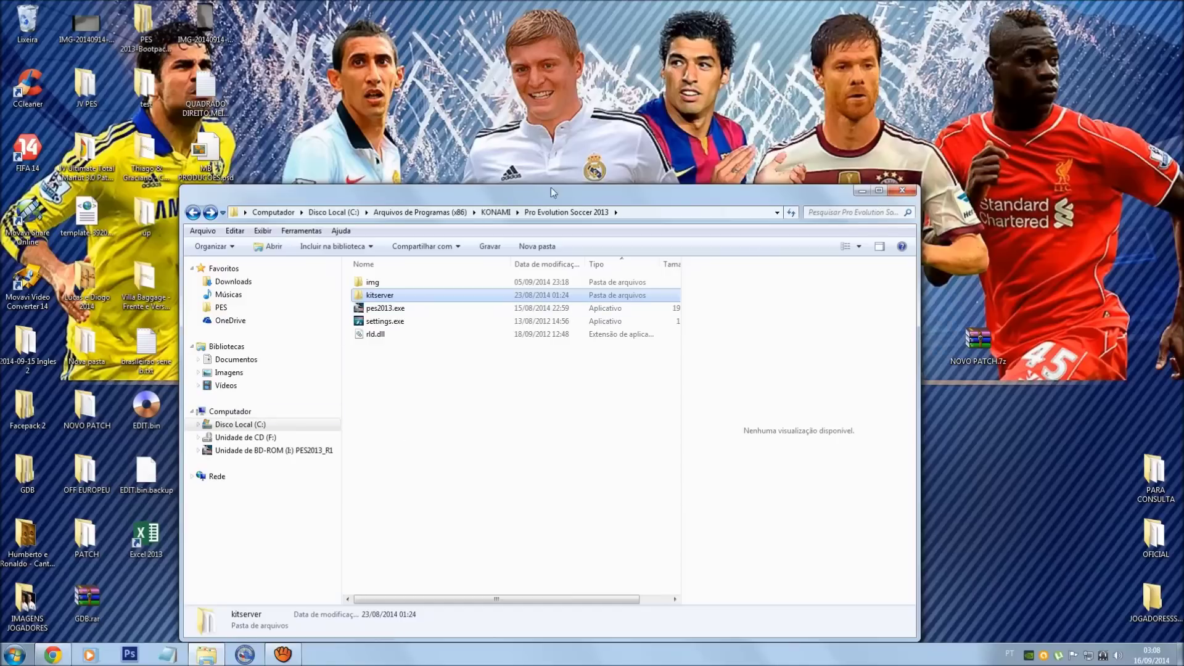
{"action": "left_click_drag", "start_coordinate": [553, 193], "coordinate": [554, 69]}
{"action": "double_click", "coordinate": [798, 604]}
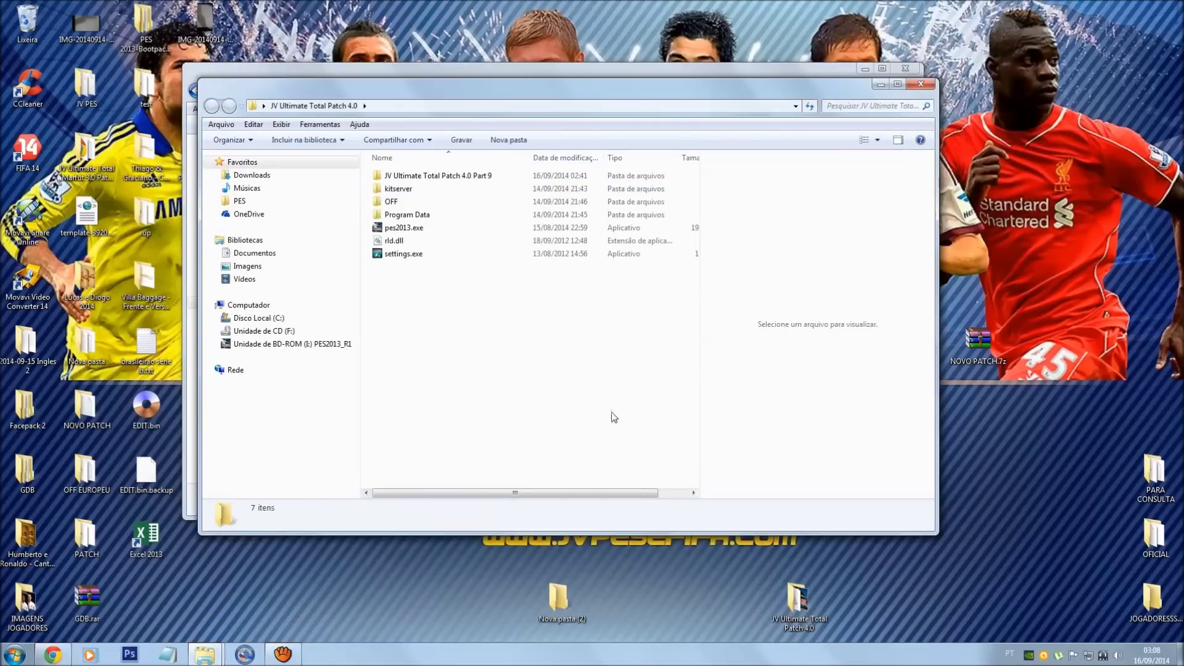
{"action": "left_click_drag", "start_coordinate": [487, 86], "coordinate": [545, 268]}
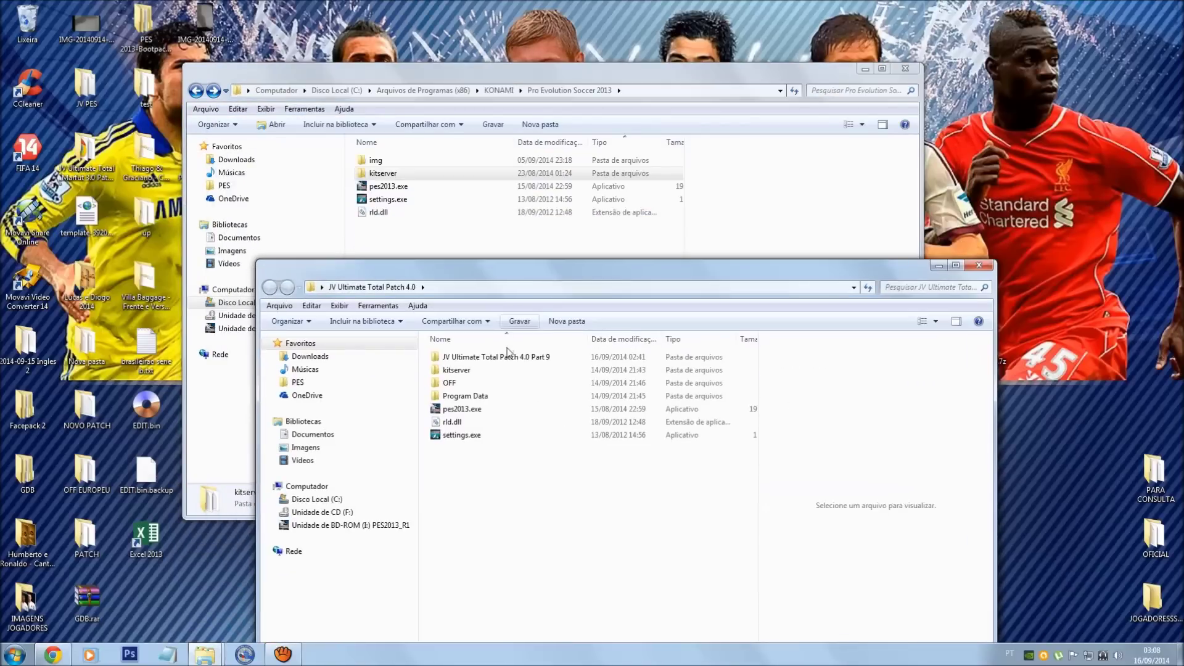
Step: Read the download address in the BAIXE O OFF AQUI text file inside the OFF folder, and close the file and patch window
{"action": "double_click", "coordinate": [467, 385]}
{"action": "left_click", "coordinate": [478, 358]}
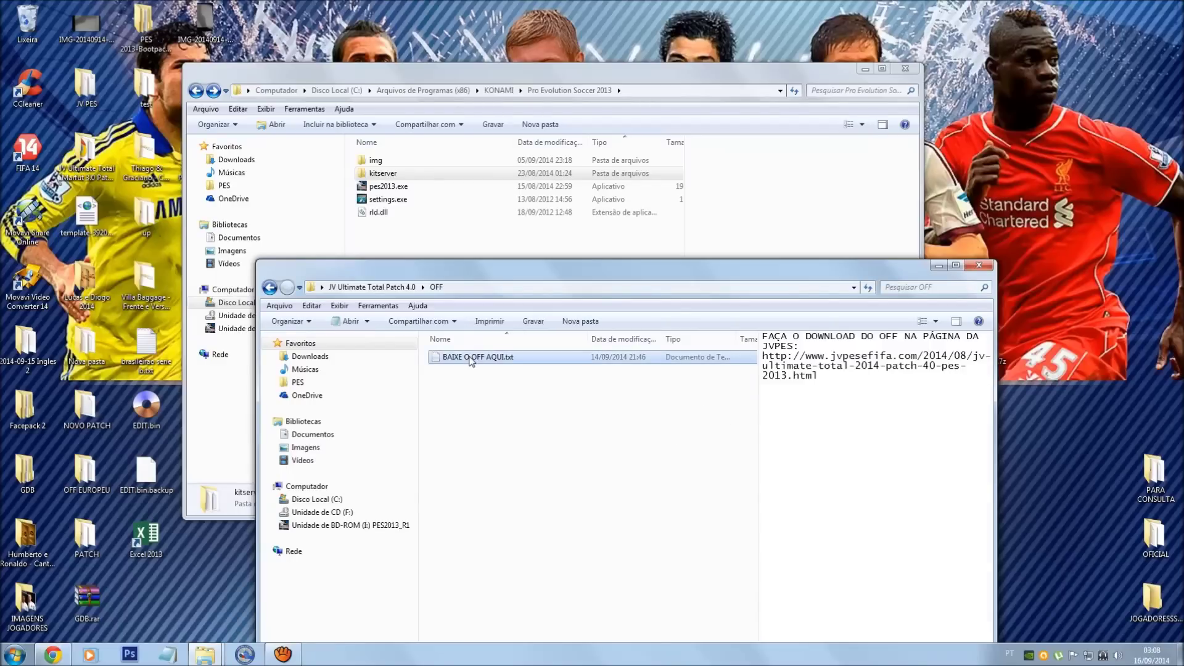
{"action": "double_click", "coordinate": [480, 358]}
{"action": "left_click_drag", "start_coordinate": [470, 134], "coordinate": [1014, 128]}
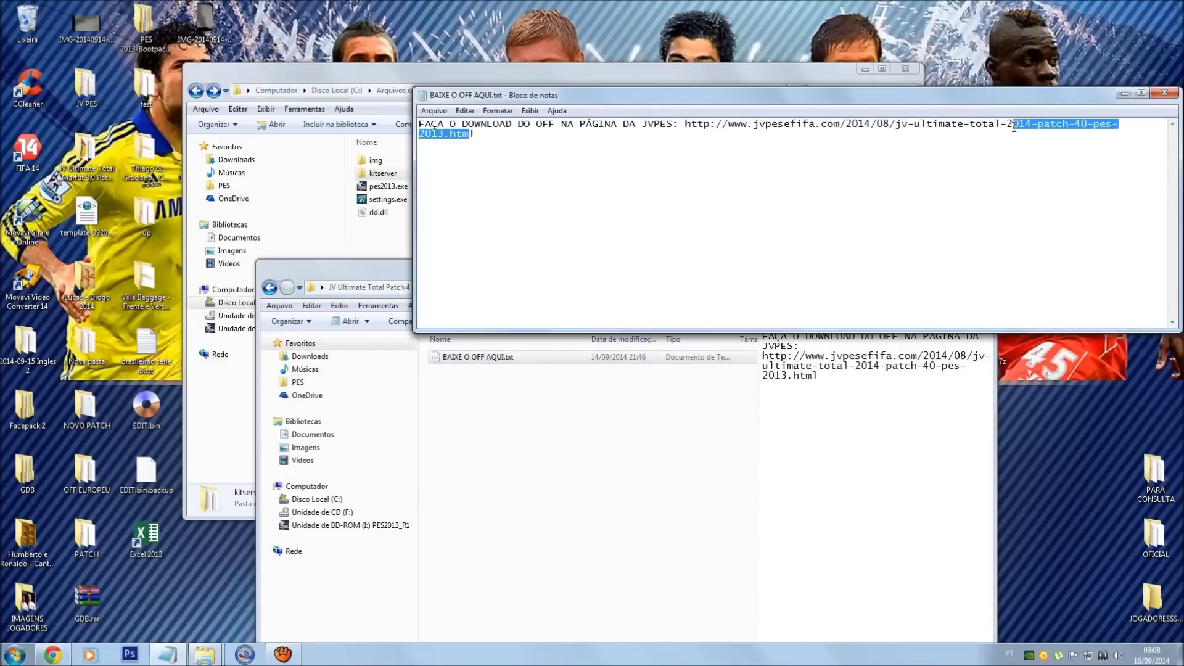
{"action": "left_click", "coordinate": [881, 165]}
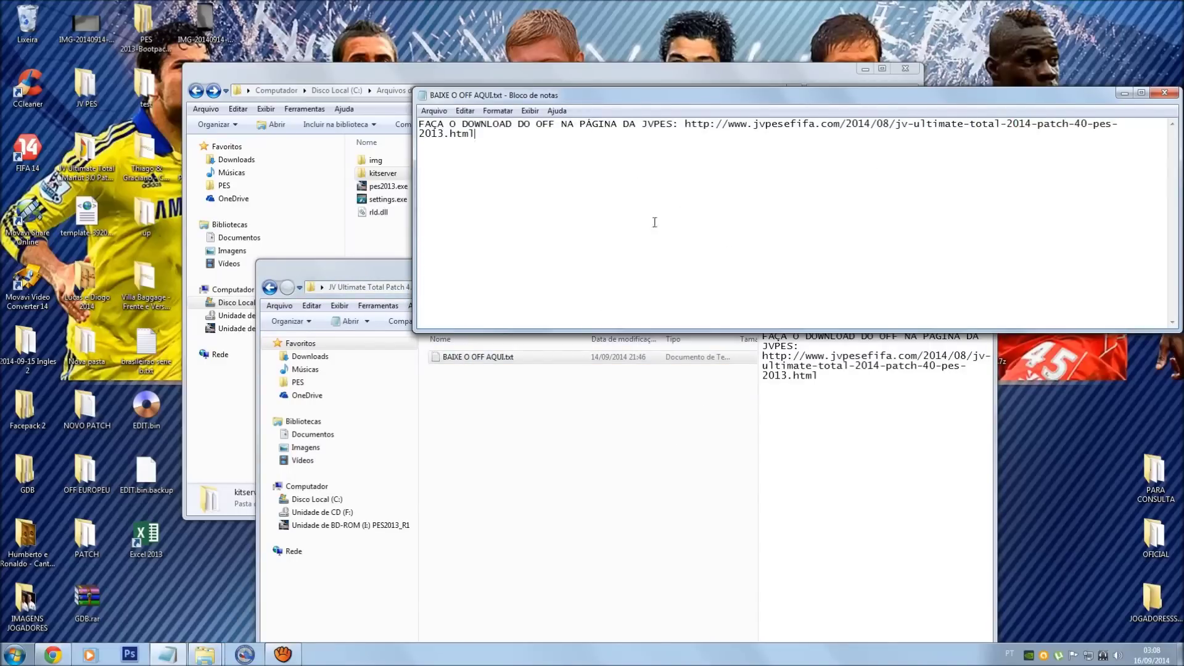
{"action": "left_click", "coordinate": [1165, 92]}
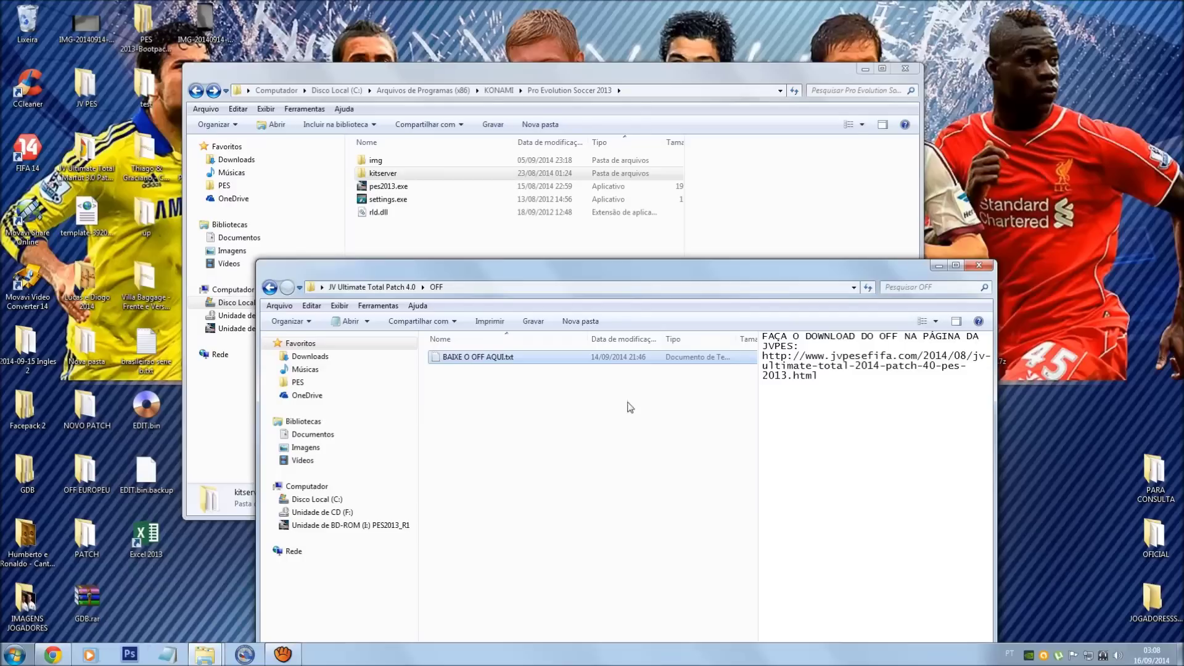
{"action": "left_click", "coordinate": [981, 267]}
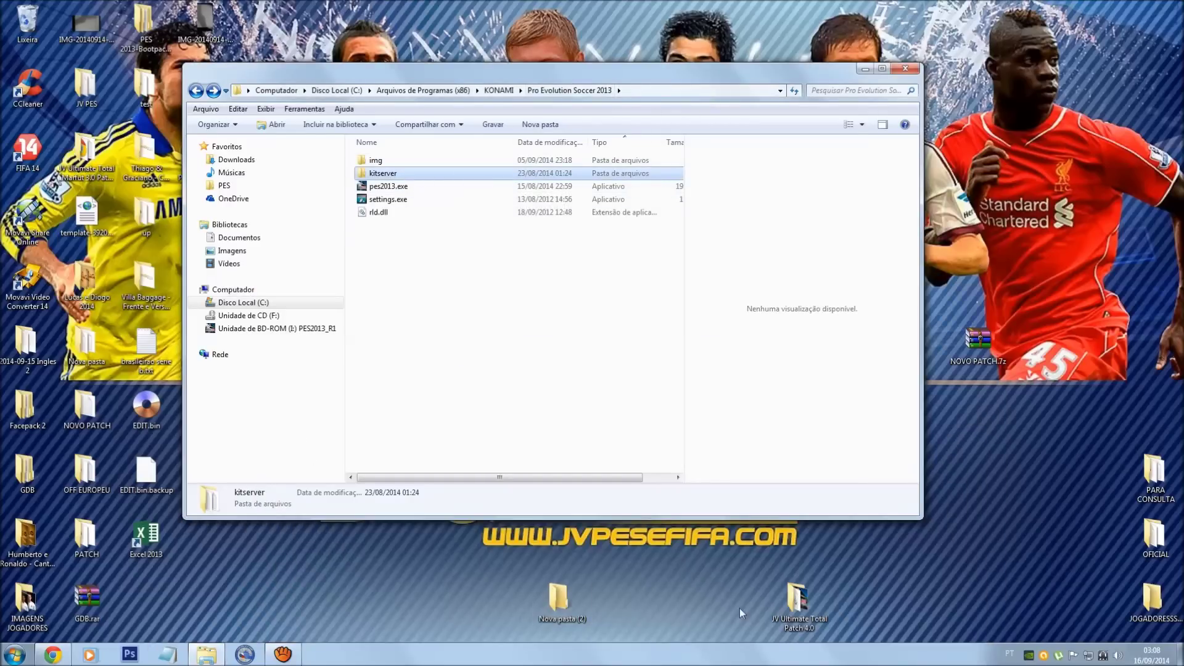
Step: Open JV Ultimate Total Patch 4.0 Part 9 inside the patch folder and copy its KONAMI folder
{"action": "double_click", "coordinate": [798, 602]}
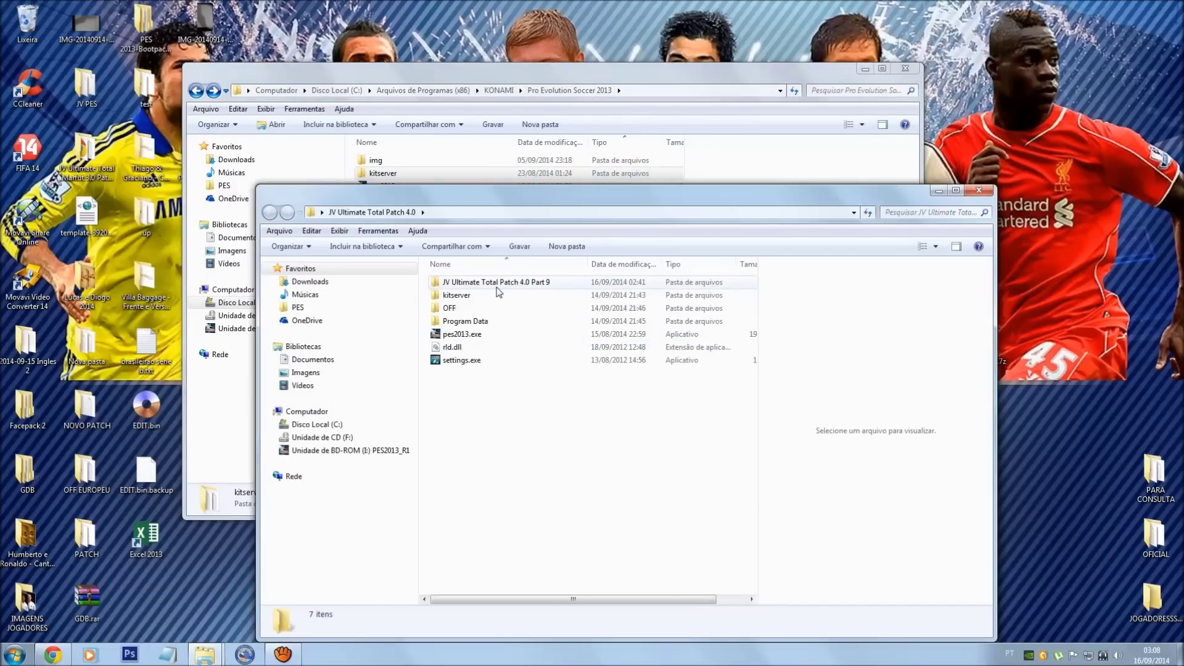
{"action": "double_click", "coordinate": [496, 283]}
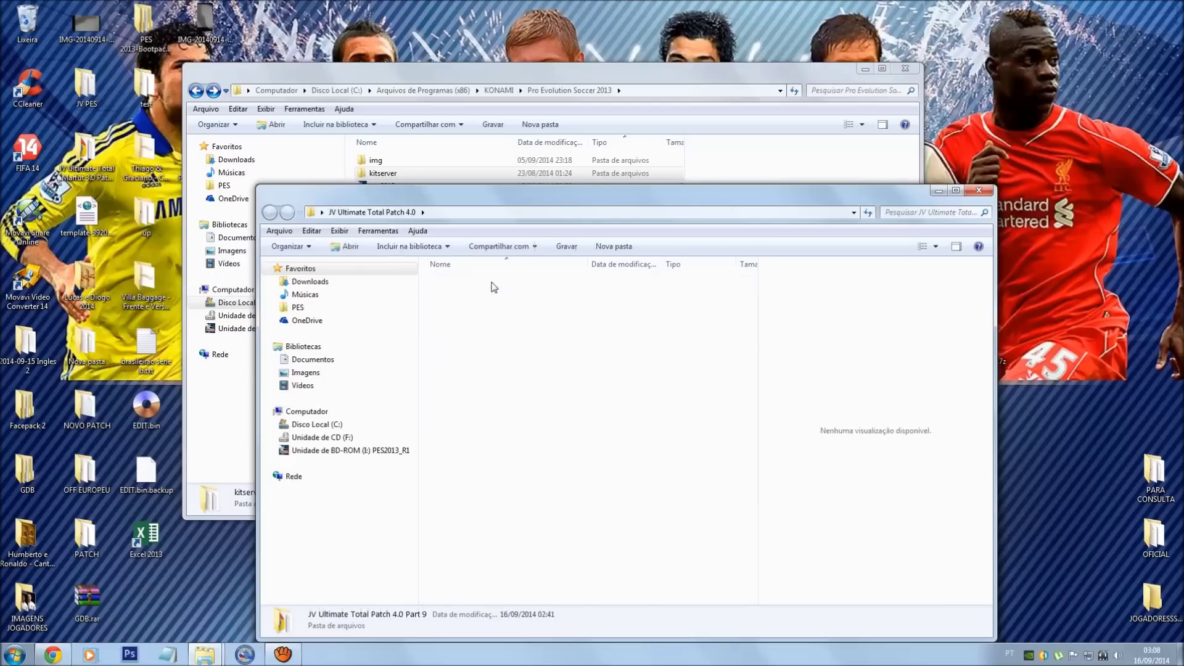
{"action": "left_click", "coordinate": [464, 296]}
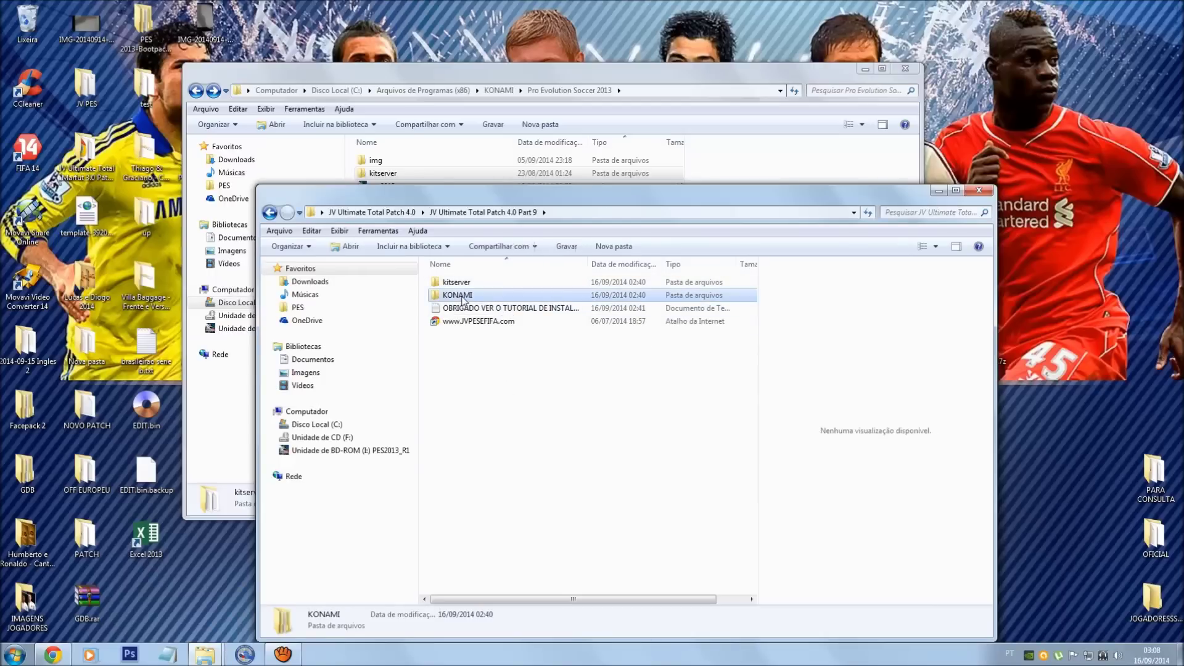
{"action": "right_click", "coordinate": [463, 298]}
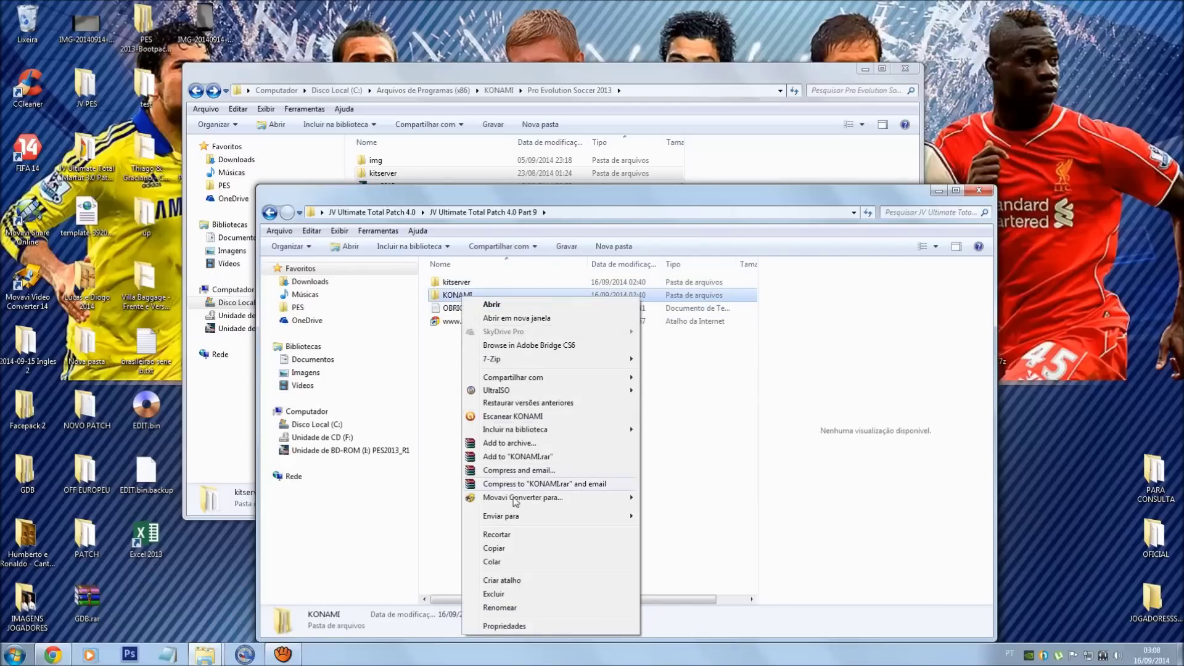
{"action": "left_click", "coordinate": [494, 548]}
Step: Switch to the game folder window, go to the Documents library and select its KONAMI folder
{"action": "mouse_move", "coordinate": [219, 660]}
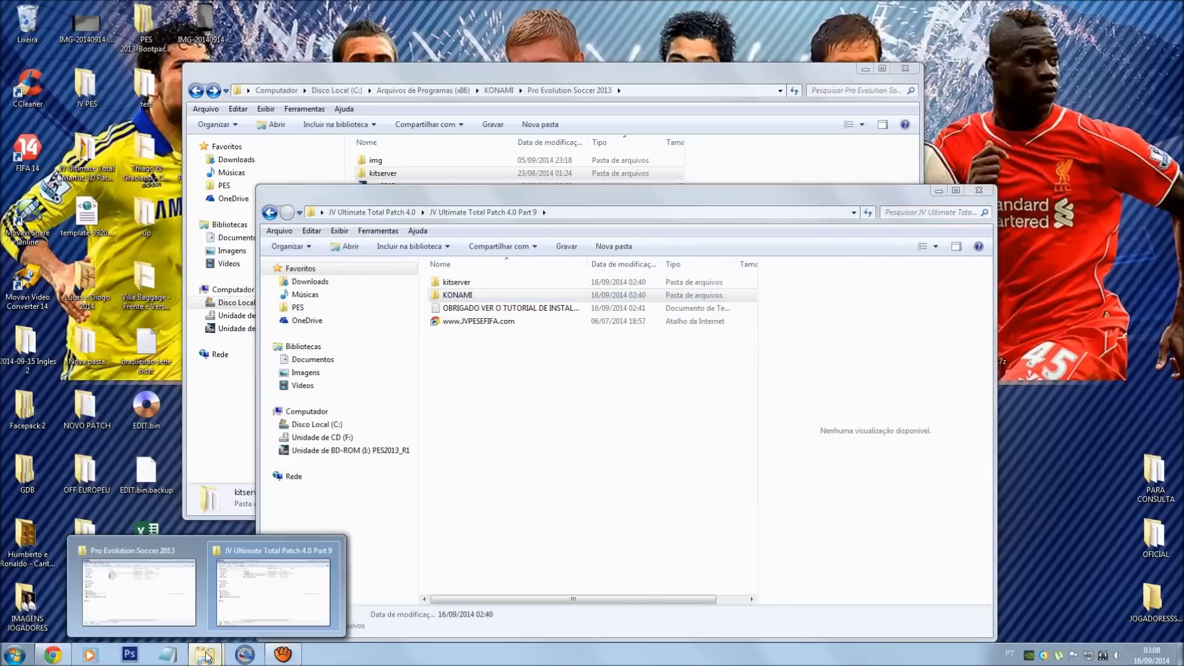
{"action": "left_click", "coordinate": [173, 607]}
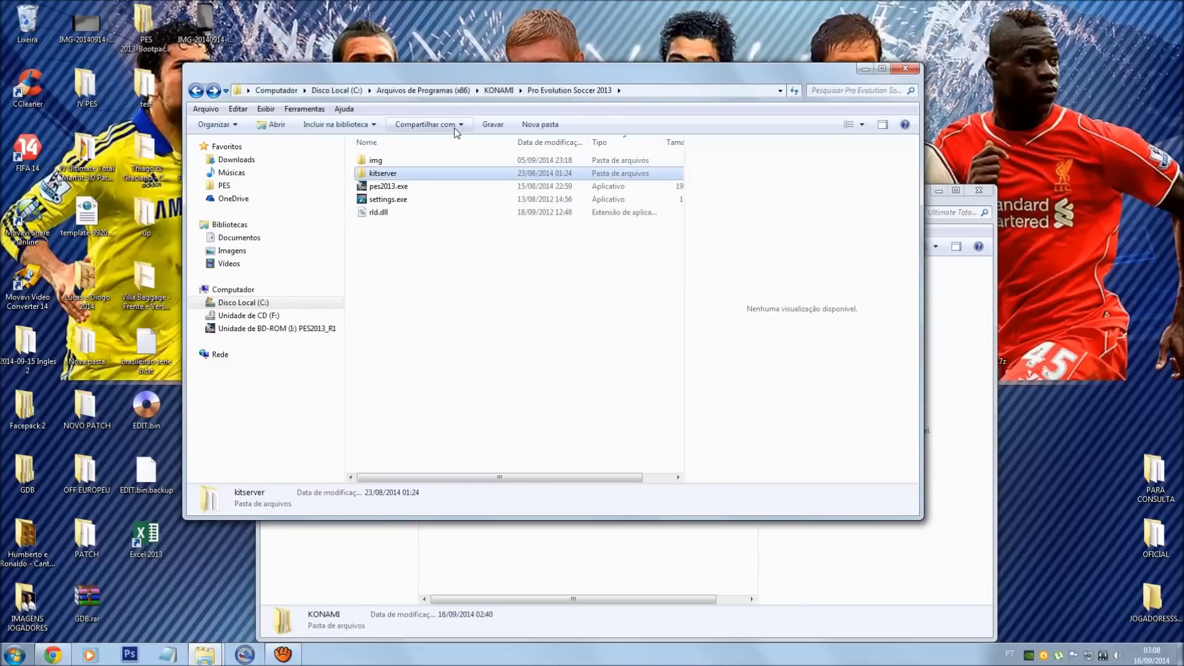
{"action": "left_click", "coordinate": [240, 238]}
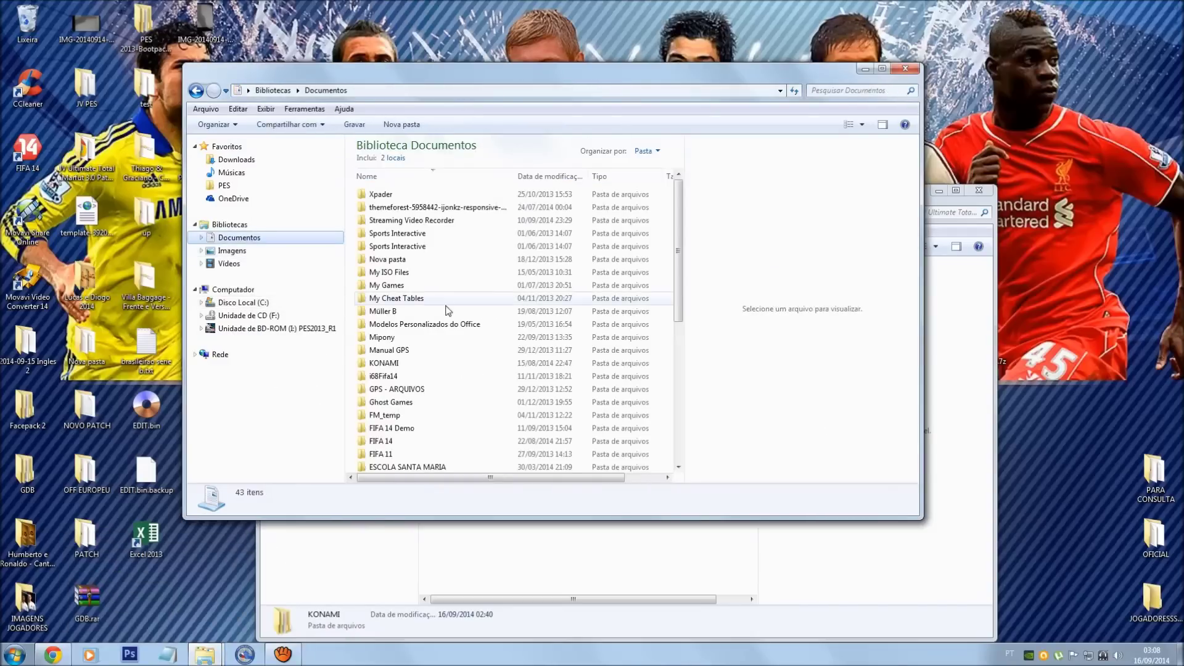
{"action": "left_click", "coordinate": [445, 363]}
Step: Copy the save folder and settings.dat from KONAMI\Pro Evolution Soccer 2013 inside the Part 9 folder
{"action": "left_click", "coordinate": [640, 623]}
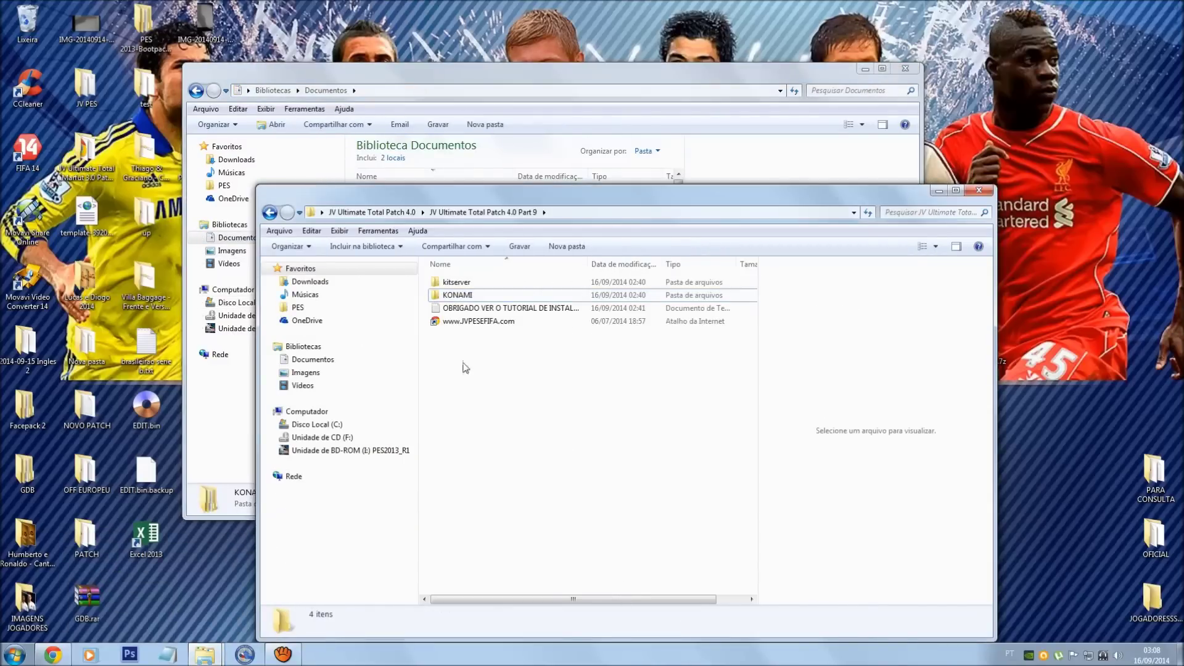
{"action": "double_click", "coordinate": [474, 295]}
{"action": "double_click", "coordinate": [472, 282]}
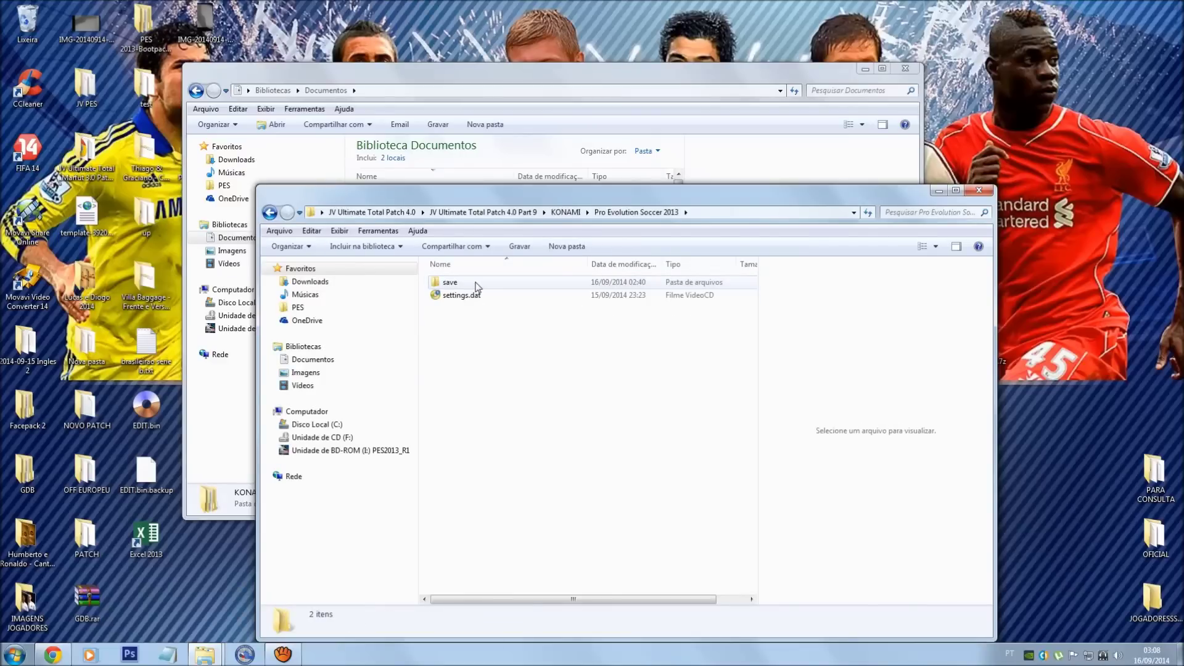
{"action": "left_click_drag", "start_coordinate": [518, 357], "coordinate": [494, 281]}
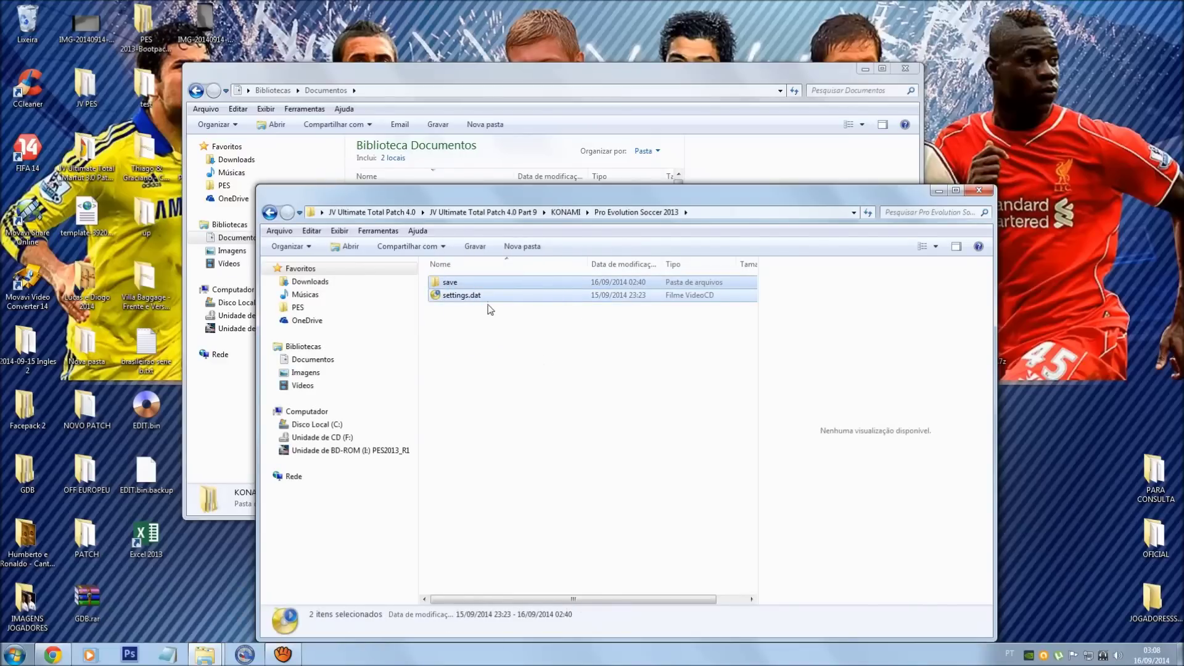
{"action": "left_click", "coordinate": [740, 170]}
{"action": "left_click", "coordinate": [649, 543]}
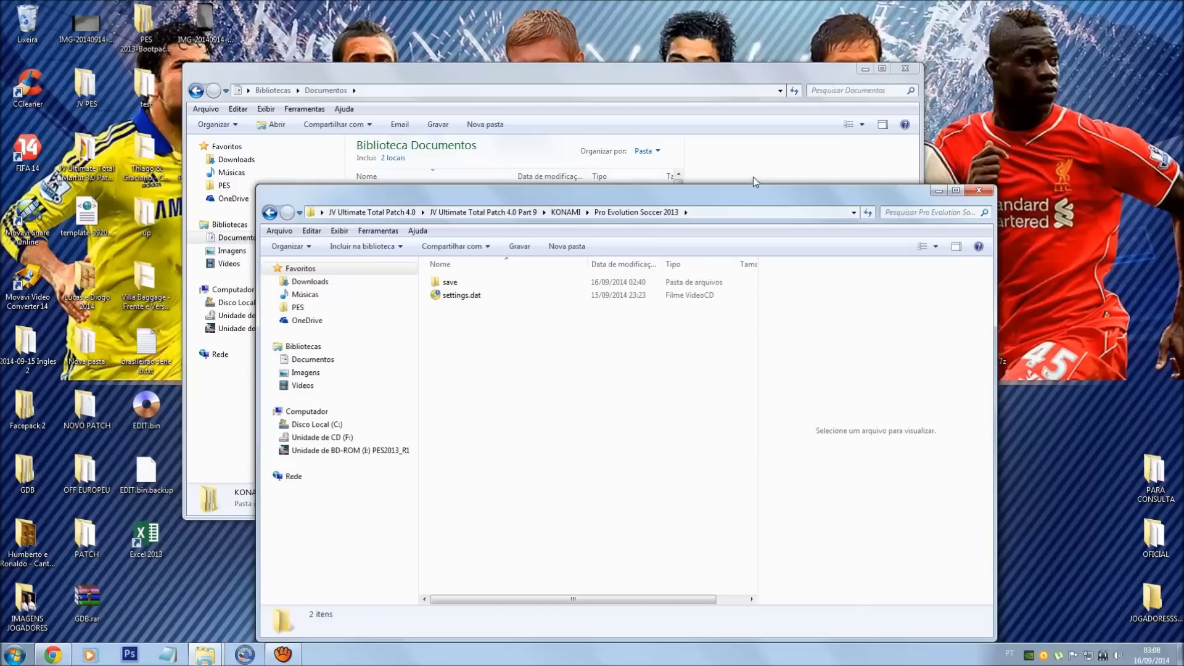
Step: Try to paste the save folder and settings.dat into Documents\KONAMI\Pro Evolution Soccer 2013 and cancel the folder merge
{"action": "left_click", "coordinate": [754, 177]}
{"action": "double_click", "coordinate": [432, 358]}
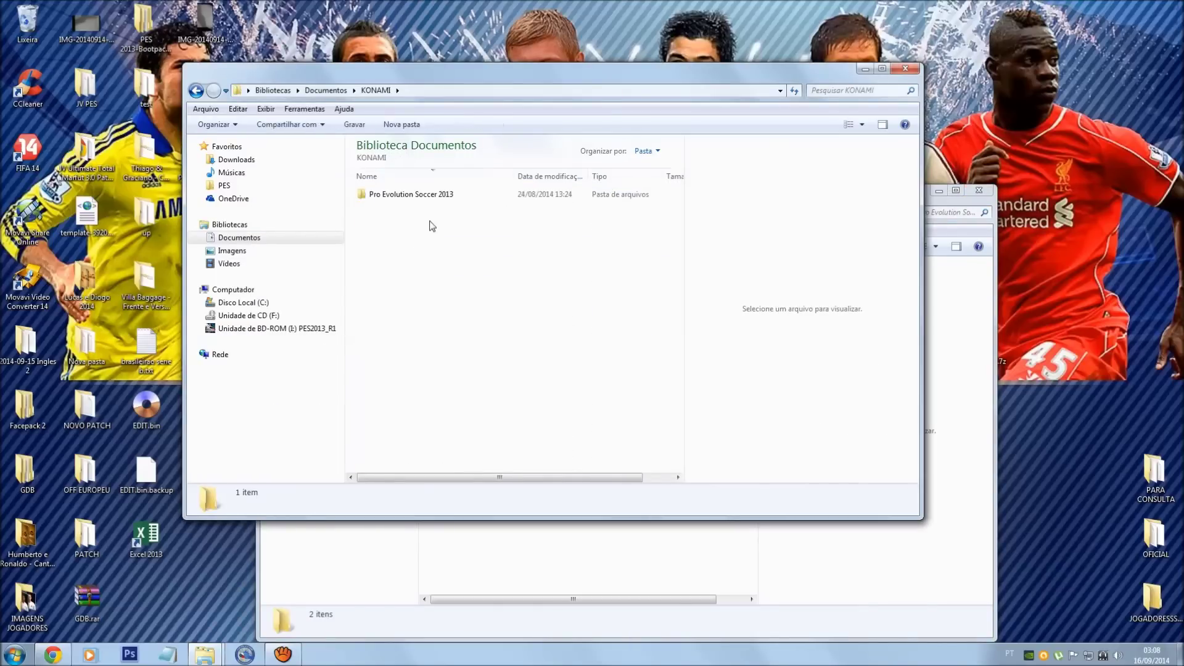
{"action": "double_click", "coordinate": [426, 195]}
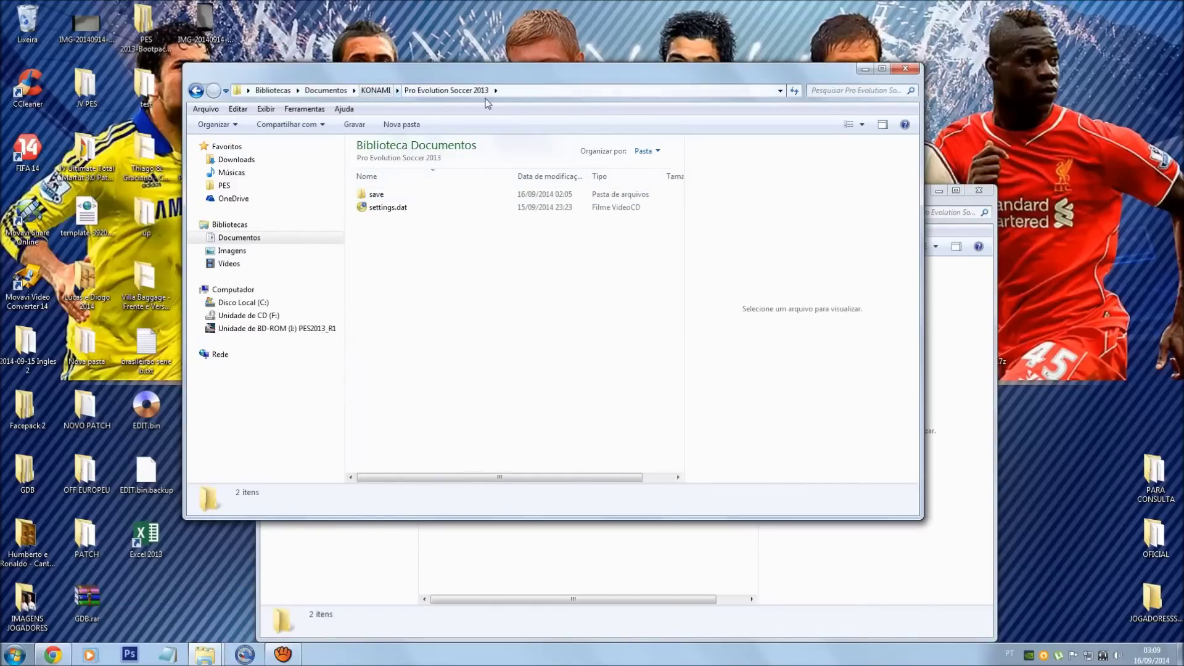
{"action": "right_click", "coordinate": [412, 246]}
{"action": "left_click", "coordinate": [415, 334]}
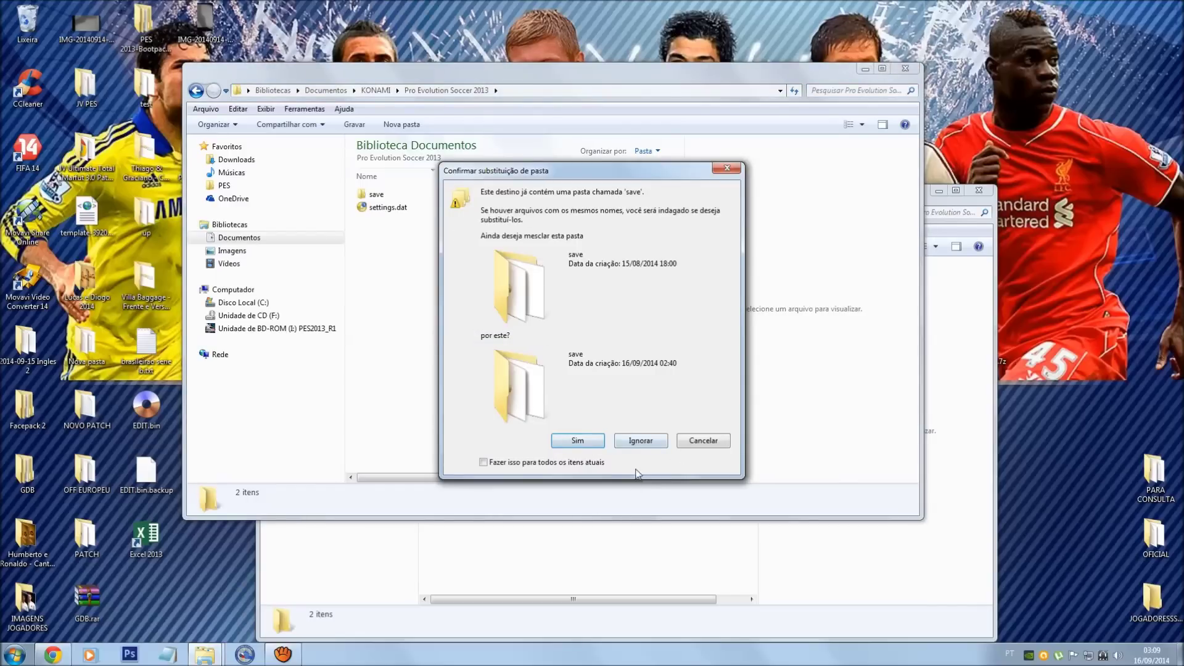
{"action": "left_click", "coordinate": [712, 447]}
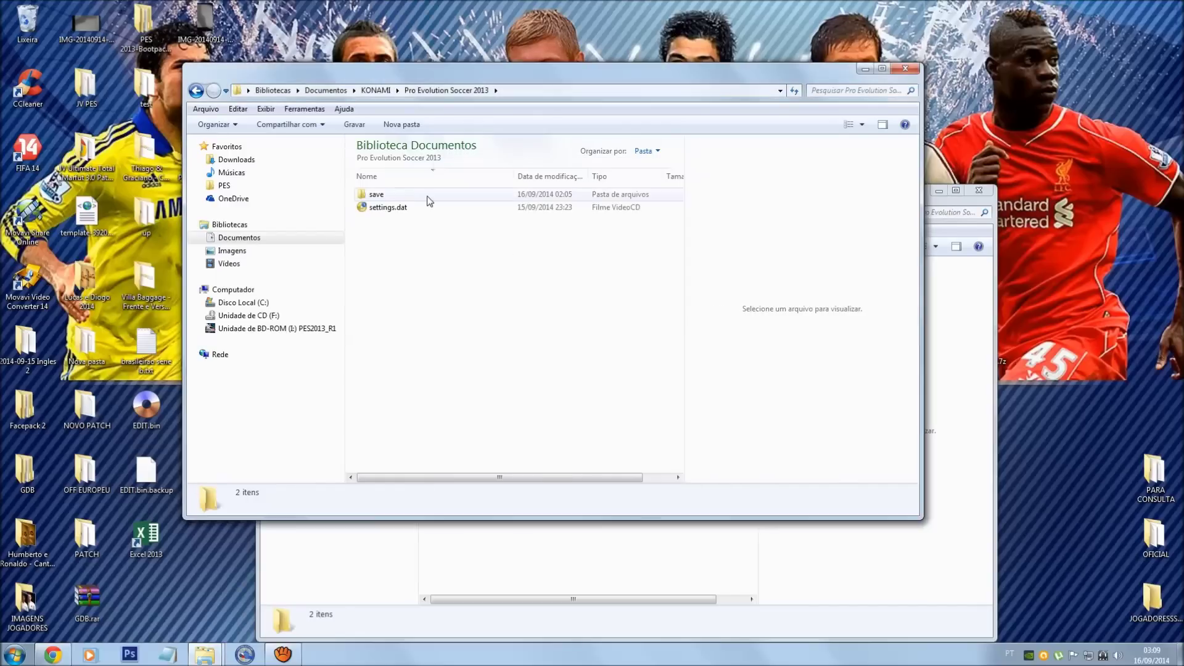
Step: Examine the files in the Documents save folder, widening the window and file list to show their sizes
{"action": "double_click", "coordinate": [372, 195]}
{"action": "left_click", "coordinate": [380, 194]}
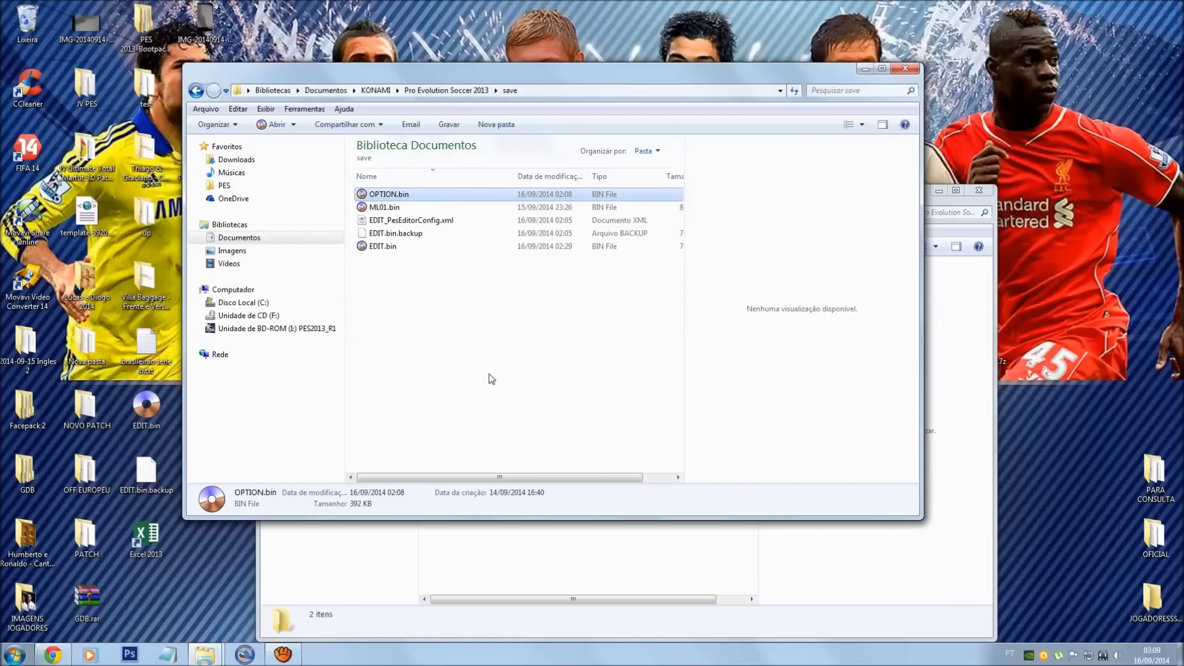
{"action": "left_click_drag", "start_coordinate": [489, 378], "coordinate": [405, 186]}
{"action": "left_click", "coordinate": [386, 208]}
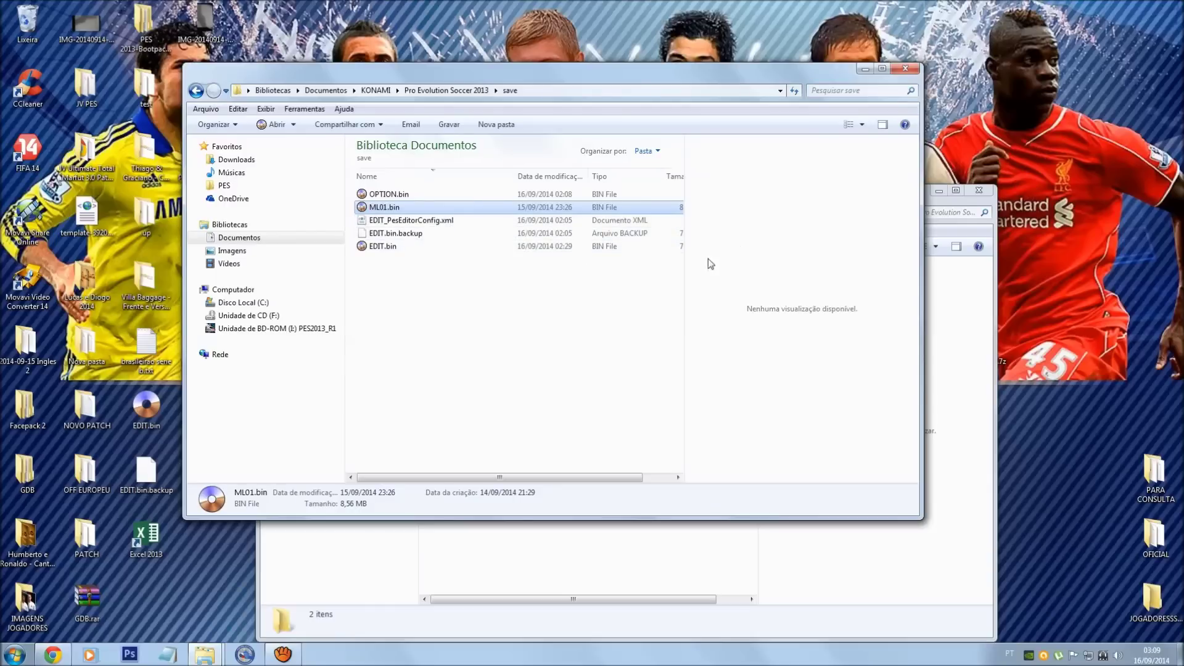
{"action": "left_click", "coordinate": [681, 194]}
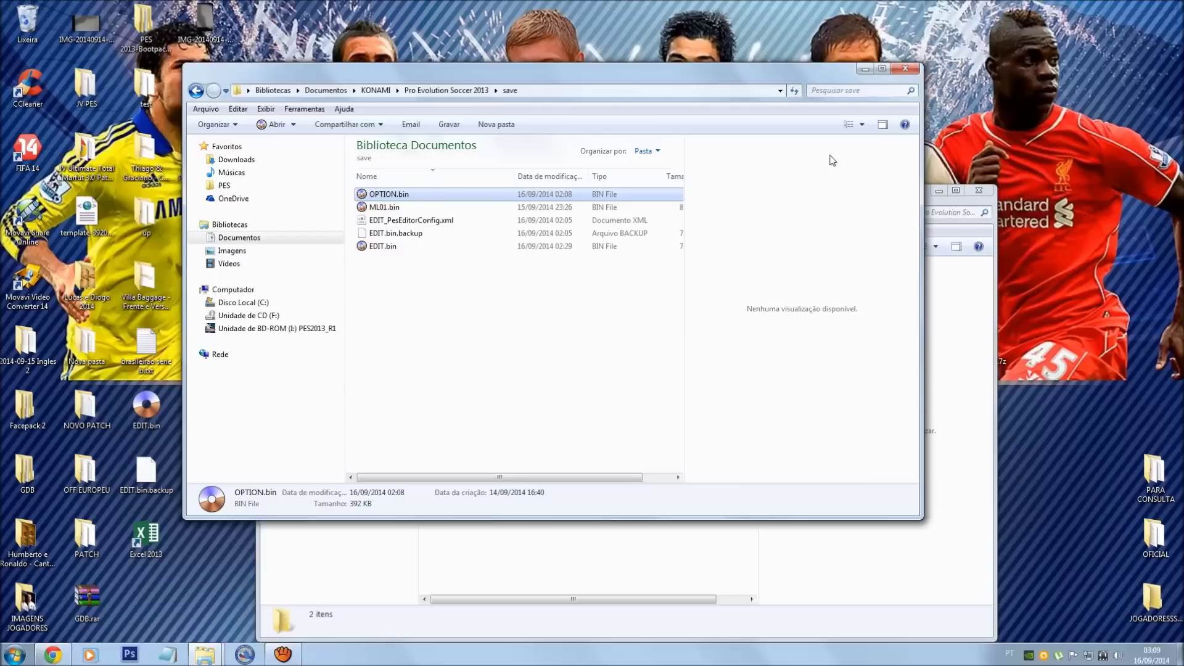
{"action": "left_click_drag", "start_coordinate": [685, 336], "coordinate": [717, 338]}
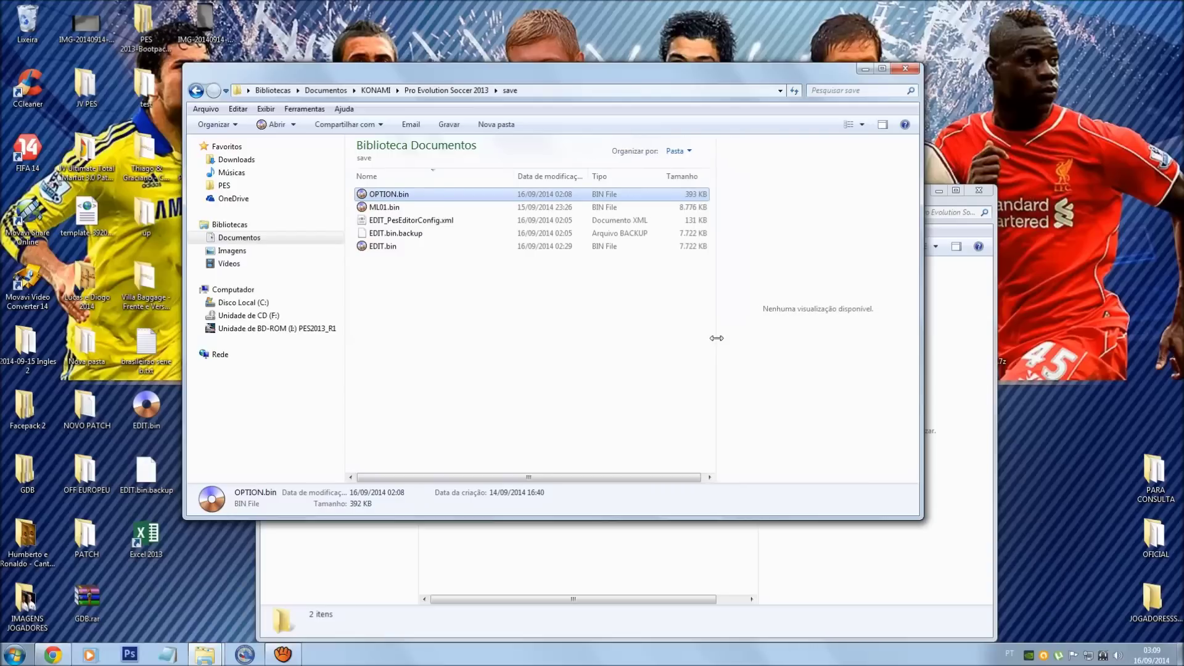
{"action": "left_click", "coordinate": [710, 476]}
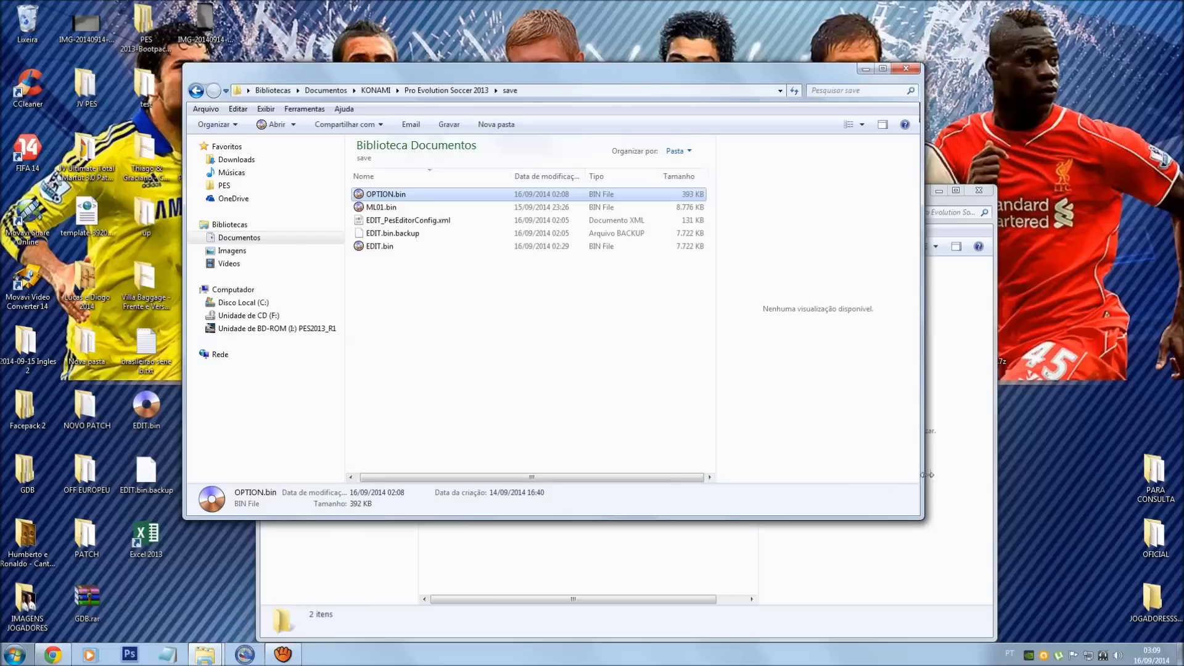
{"action": "left_click_drag", "start_coordinate": [920, 475], "coordinate": [966, 475]}
{"action": "left_click_drag", "start_coordinate": [716, 420], "coordinate": [804, 400]}
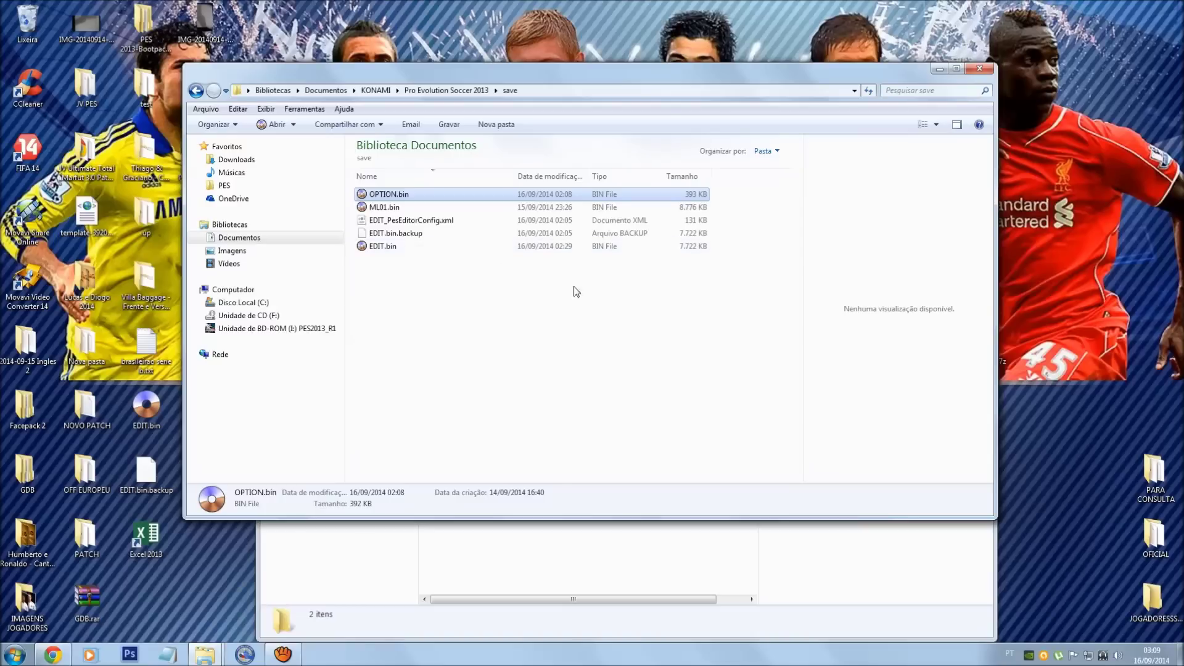
Step: Close the Documents save folder, go back up to the JV Ultimate Total Patch 4.0 folder and close that window too
{"action": "left_click", "coordinate": [979, 70]}
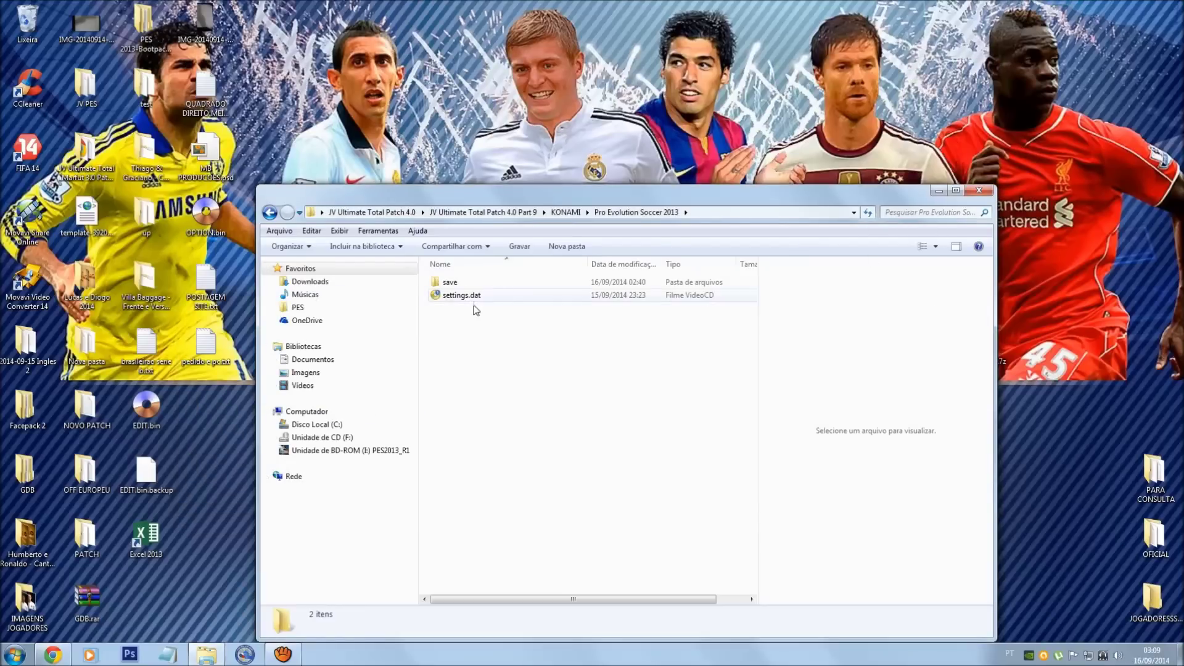
{"action": "left_click", "coordinate": [560, 213]}
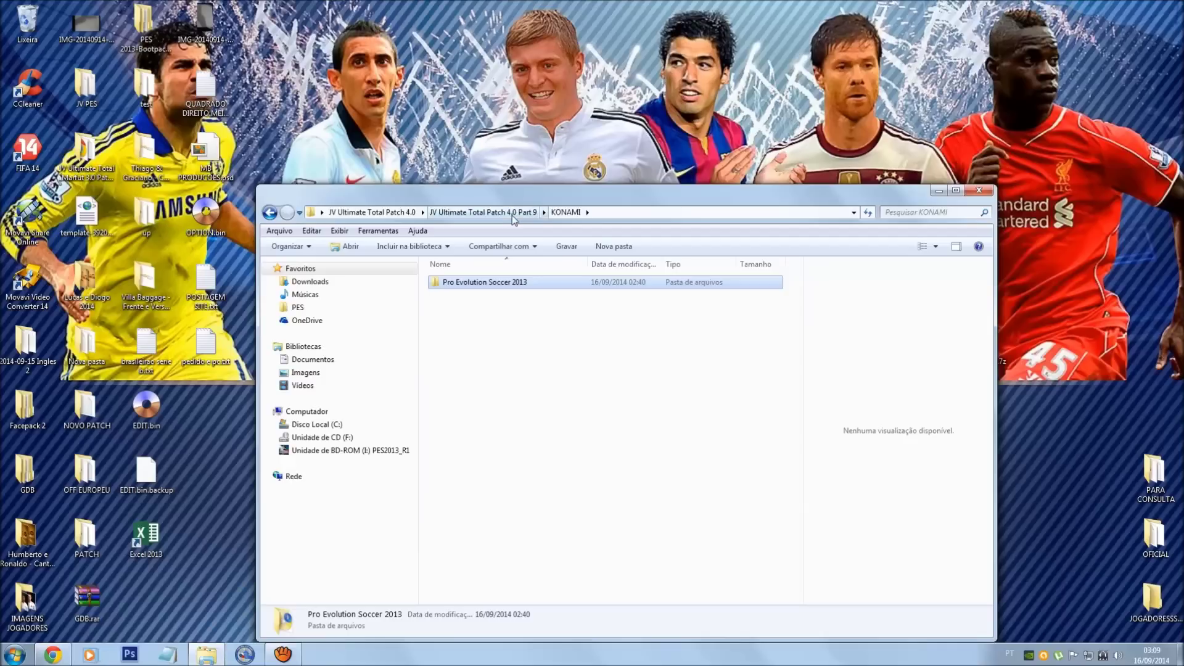
{"action": "left_click", "coordinate": [483, 213]}
{"action": "left_click", "coordinate": [360, 213]}
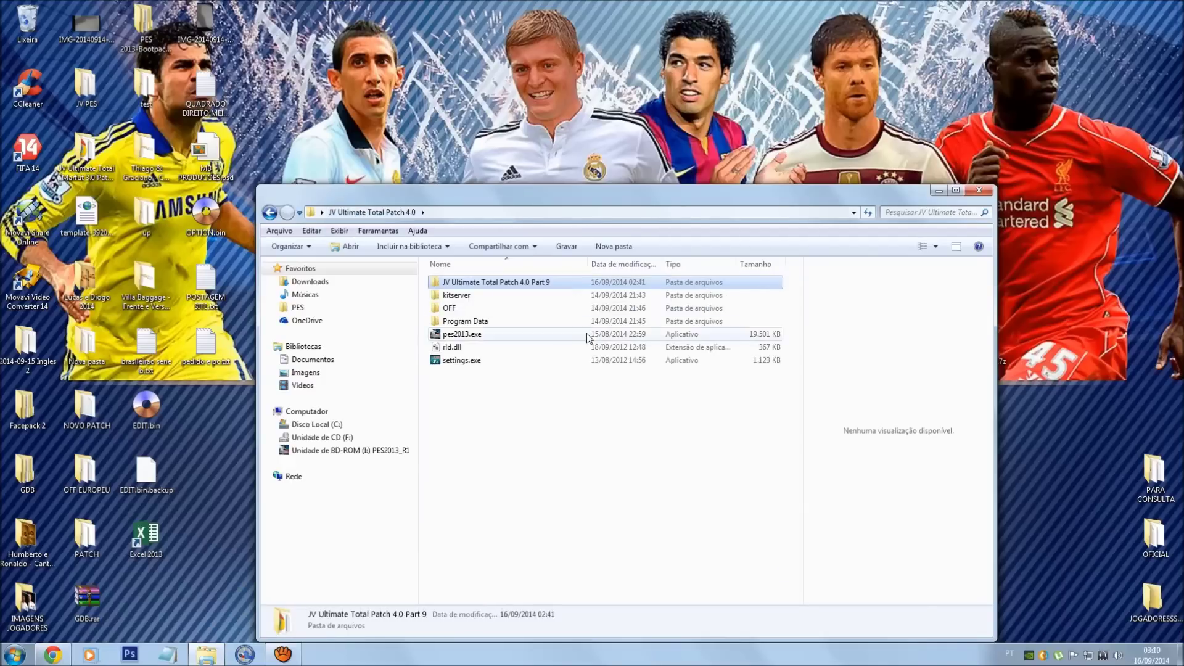
{"action": "left_click", "coordinate": [520, 310]}
{"action": "left_click", "coordinate": [979, 190]}
Step: Open the game's Pro Evolution Soccer 2013 installation folder from the PES favorite and run pes2013.exe
{"action": "left_click", "coordinate": [206, 655]}
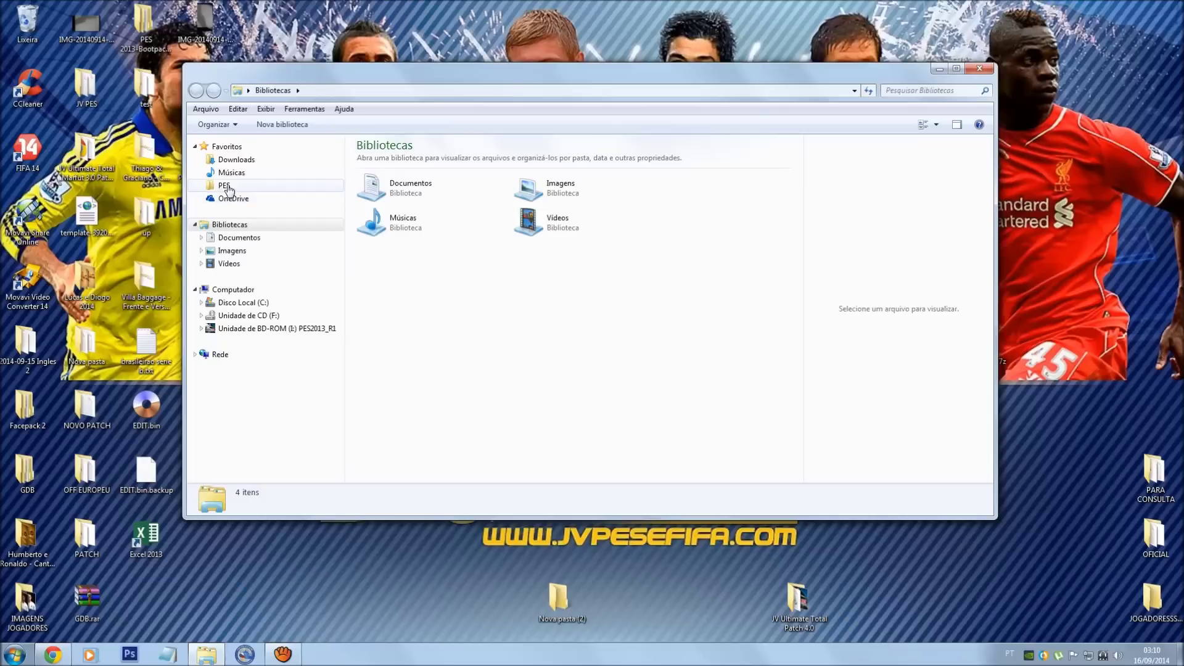
{"action": "left_click", "coordinate": [224, 185]}
{"action": "left_click", "coordinate": [414, 162]}
{"action": "double_click", "coordinate": [415, 161]}
{"action": "left_click", "coordinate": [390, 189]}
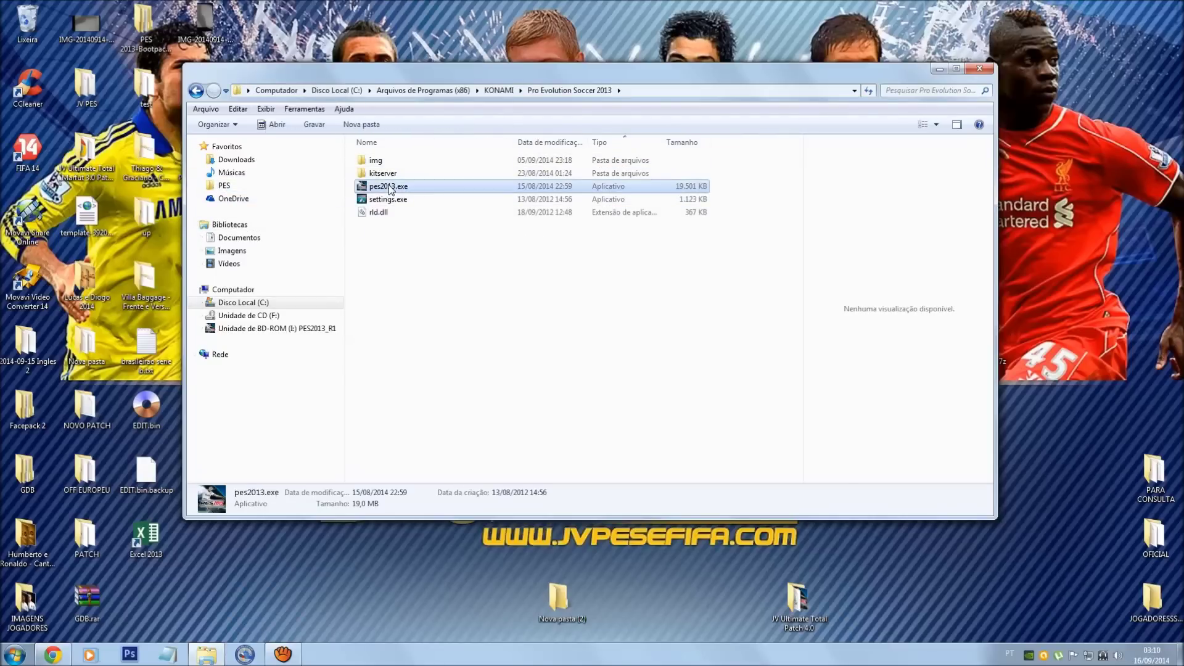
{"action": "key", "text": "Return"}
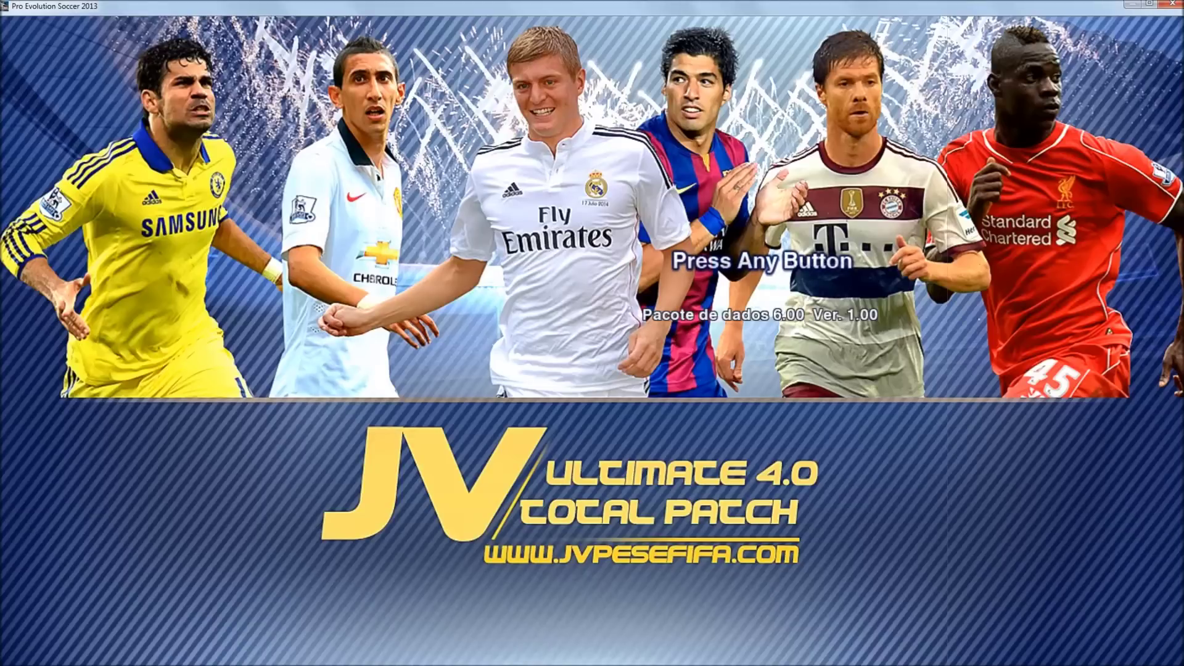
Step: Continue past the title screen and look through the main menu modes from Partida to Competição and back
{"action": "key", "text": "Return"}
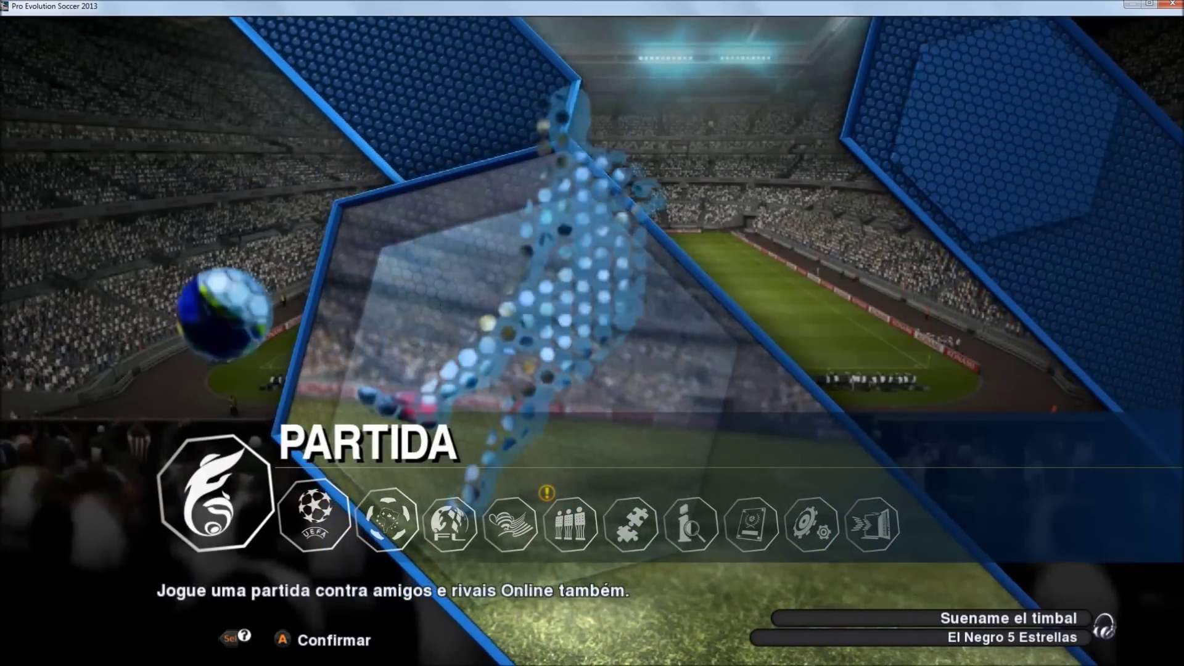
{"action": "key", "text": "Right"}
{"action": "key", "text": "Right"}
{"action": "key", "text": "Right"}
{"action": "key", "text": "Right"}
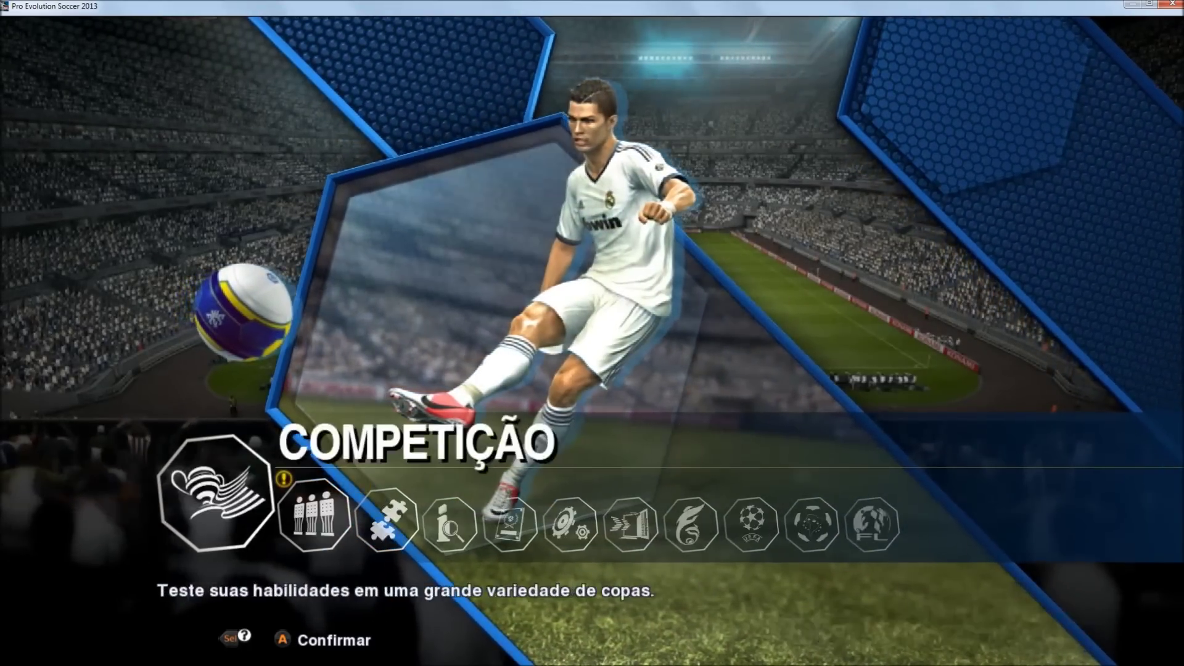
{"action": "key", "text": "Left"}
{"action": "key", "text": "Left"}
{"action": "key", "text": "Left"}
{"action": "key", "text": "Left"}
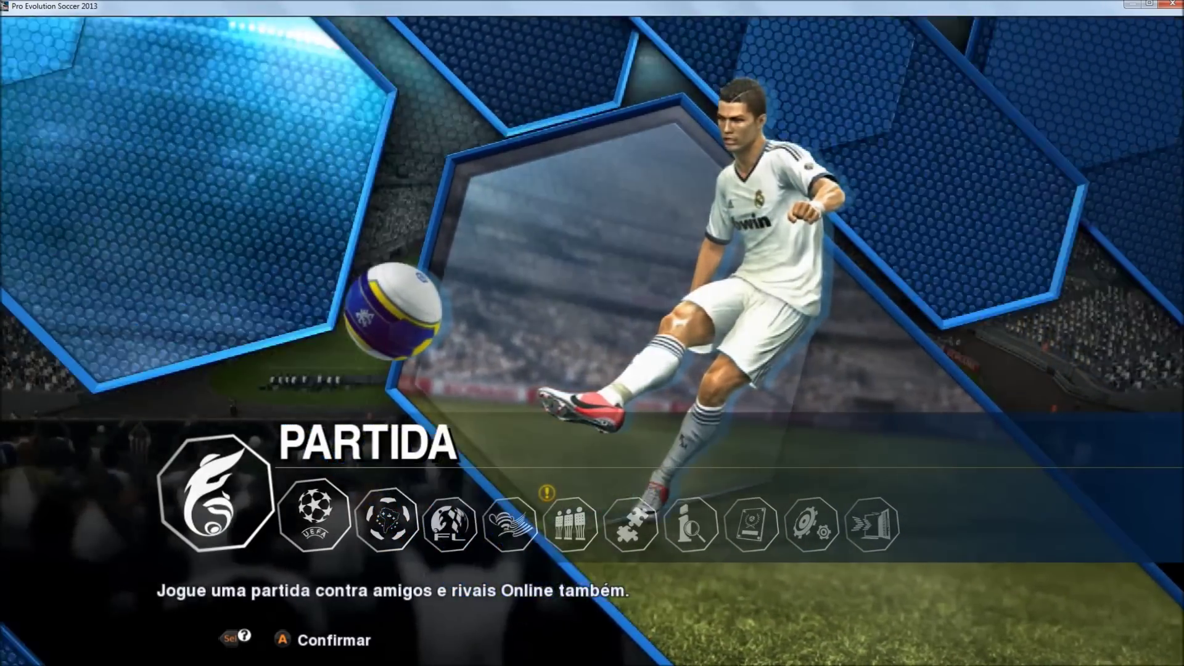
Step: Start a Partida match with the first controller on the EM CASA side
{"action": "key", "text": "Return"}
{"action": "key", "text": "Return"}
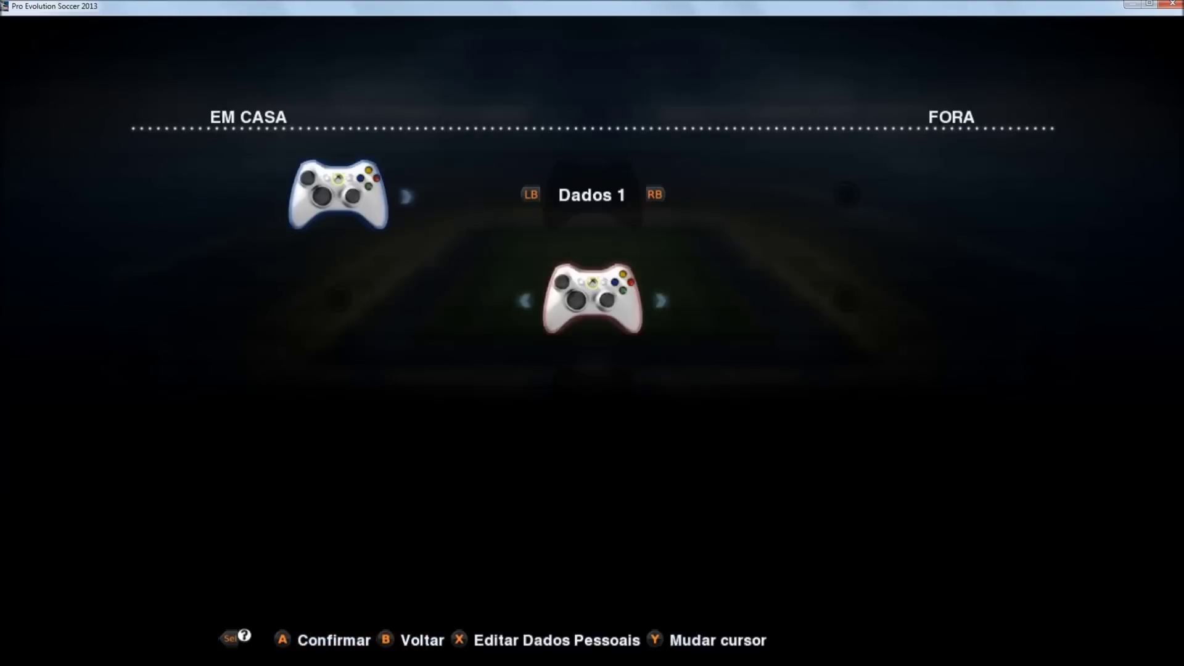
{"action": "key", "text": "Return"}
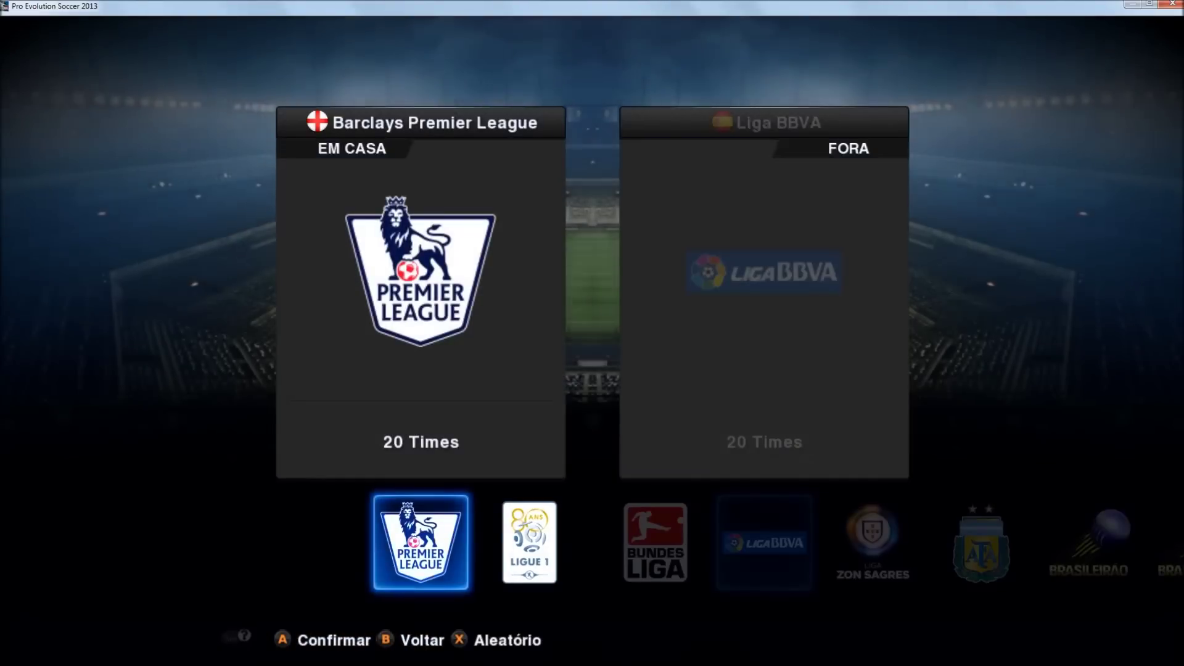
Step: Browse the Barclays Premier League clubs and choose Manchester United as the home team
{"action": "key", "text": "Return"}
{"action": "key", "text": "Right"}
{"action": "key", "text": "Right"}
{"action": "key", "text": "Right"}
{"action": "key", "text": "Right"}
{"action": "key", "text": "Right"}
{"action": "key", "text": "Right"}
{"action": "key", "text": "Right"}
{"action": "key", "text": "Right"}
{"action": "key", "text": "Right"}
{"action": "key", "text": "Right"}
{"action": "key", "text": "Right"}
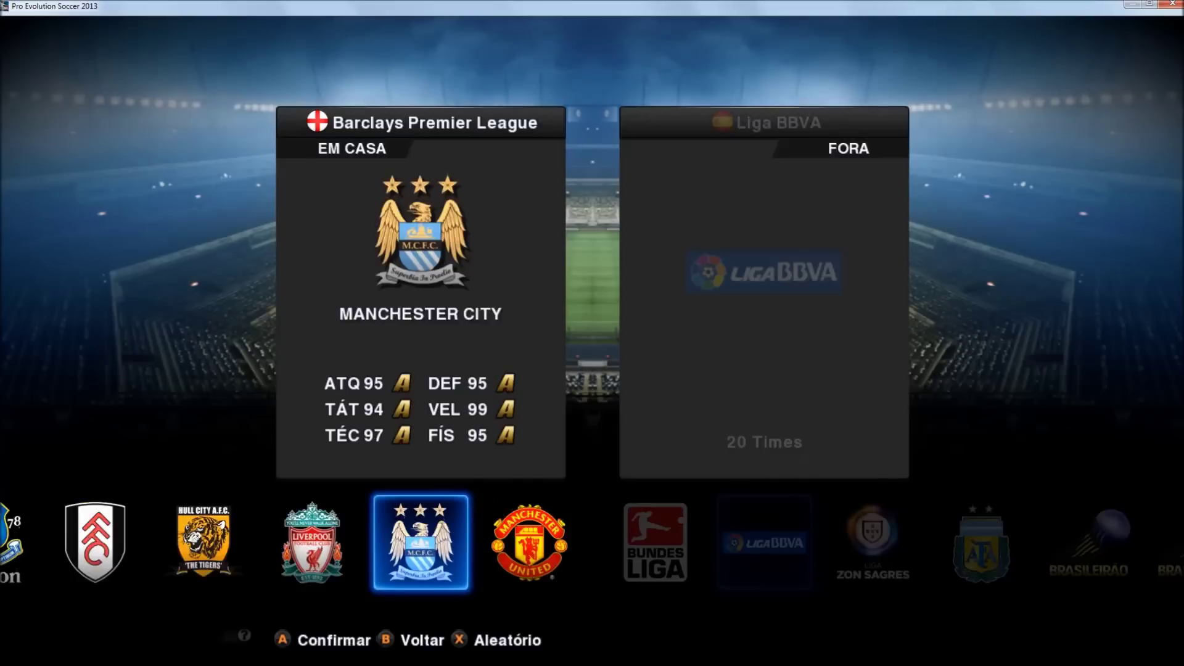
{"action": "key", "text": "Left"}
{"action": "key", "text": "Left"}
{"action": "key", "text": "Left"}
{"action": "key", "text": "Left"}
{"action": "key", "text": "Left"}
{"action": "key", "text": "Right"}
{"action": "key", "text": "Return"}
Step: Choose Arsenal FC from the Barclays Premier League as the away team and continue to the match preparation screen
{"action": "key", "text": "Left"}
{"action": "key", "text": "Left"}
{"action": "key", "text": "Left"}
{"action": "key", "text": "Left"}
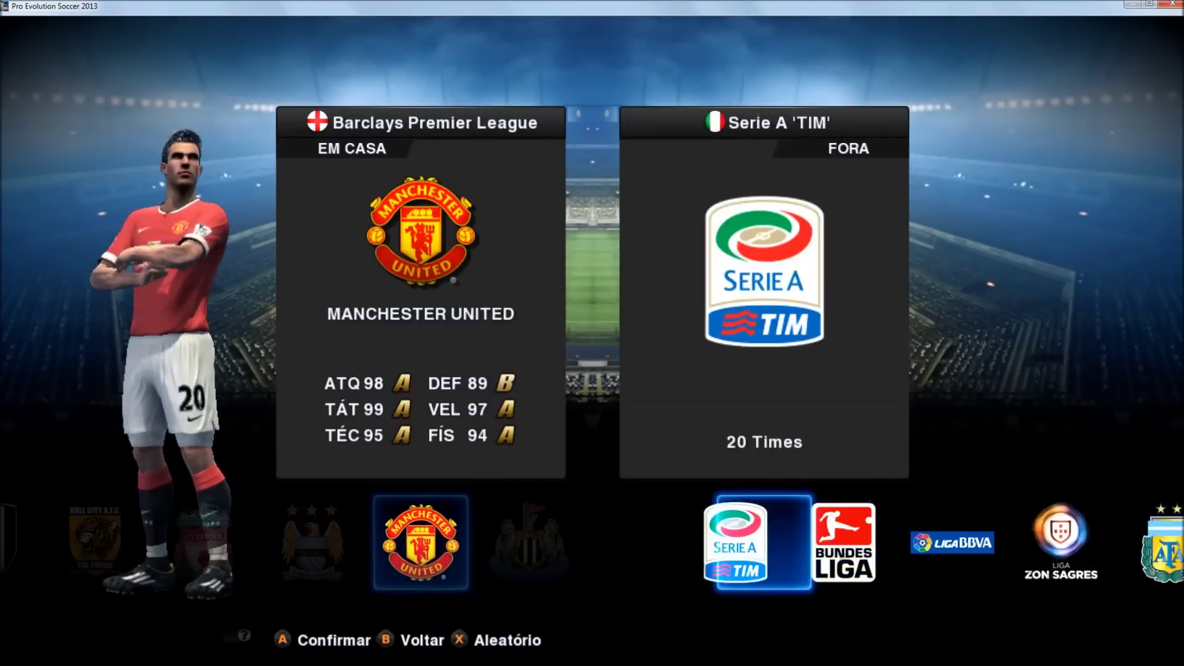
{"action": "key", "text": "Return"}
{"action": "key", "text": "Return"}
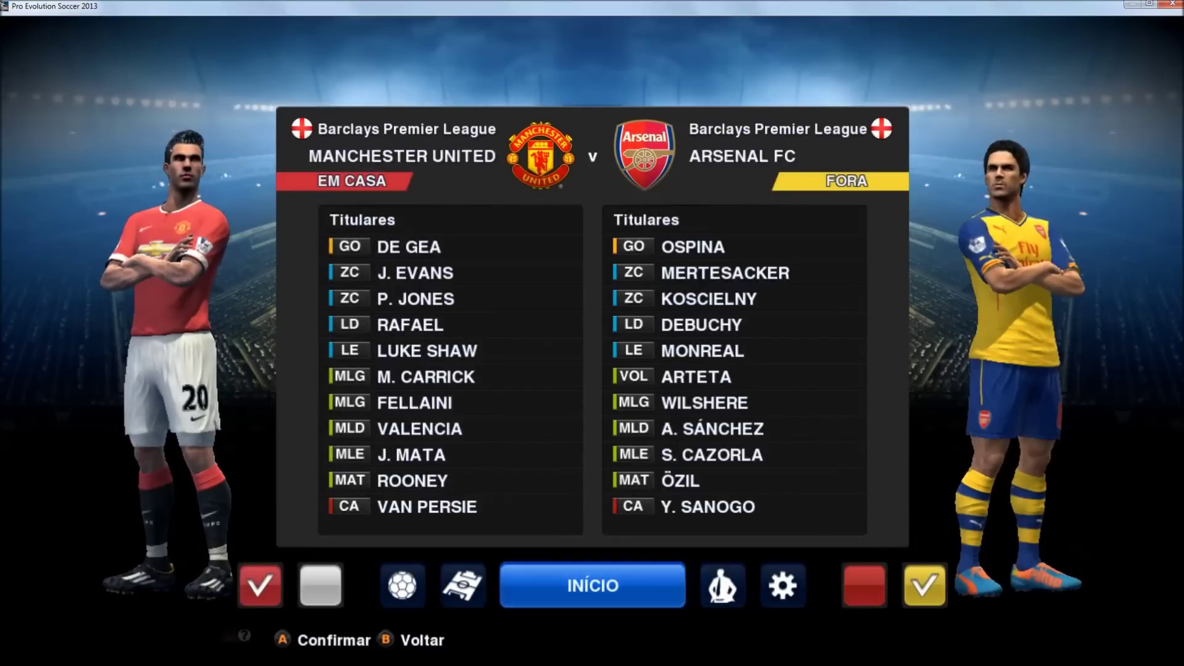
Step: Open the Plano de Jogo and choose manual setup to reach Manchester United's lineup
{"action": "key", "text": "Right"}
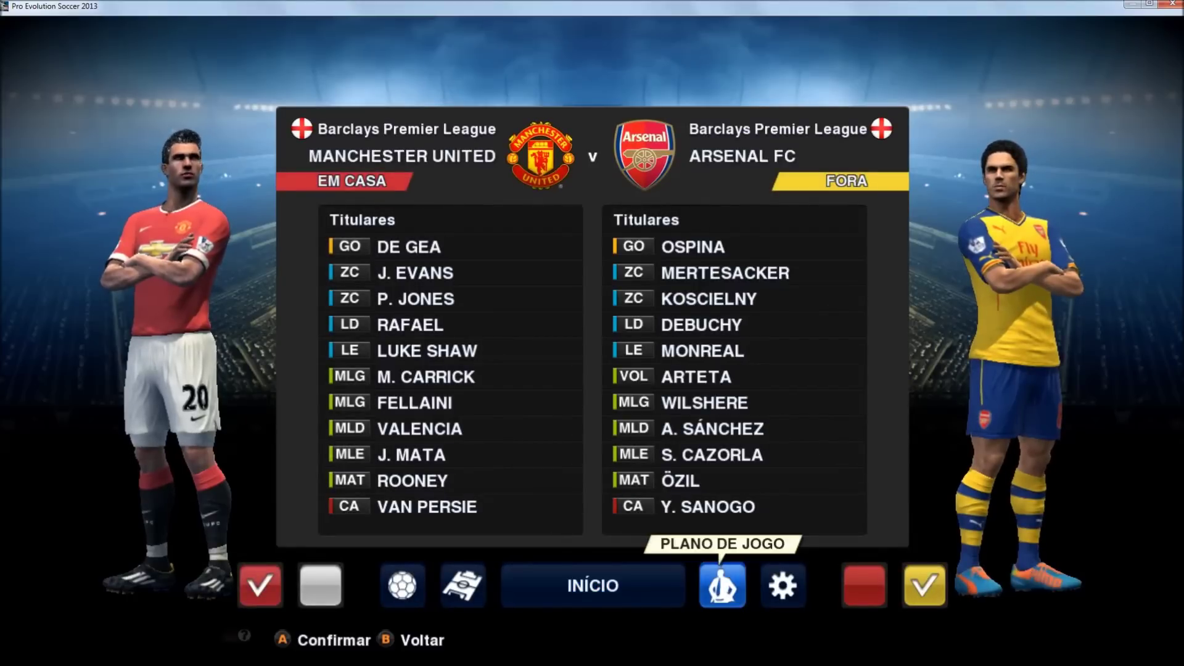
{"action": "key", "text": "Return"}
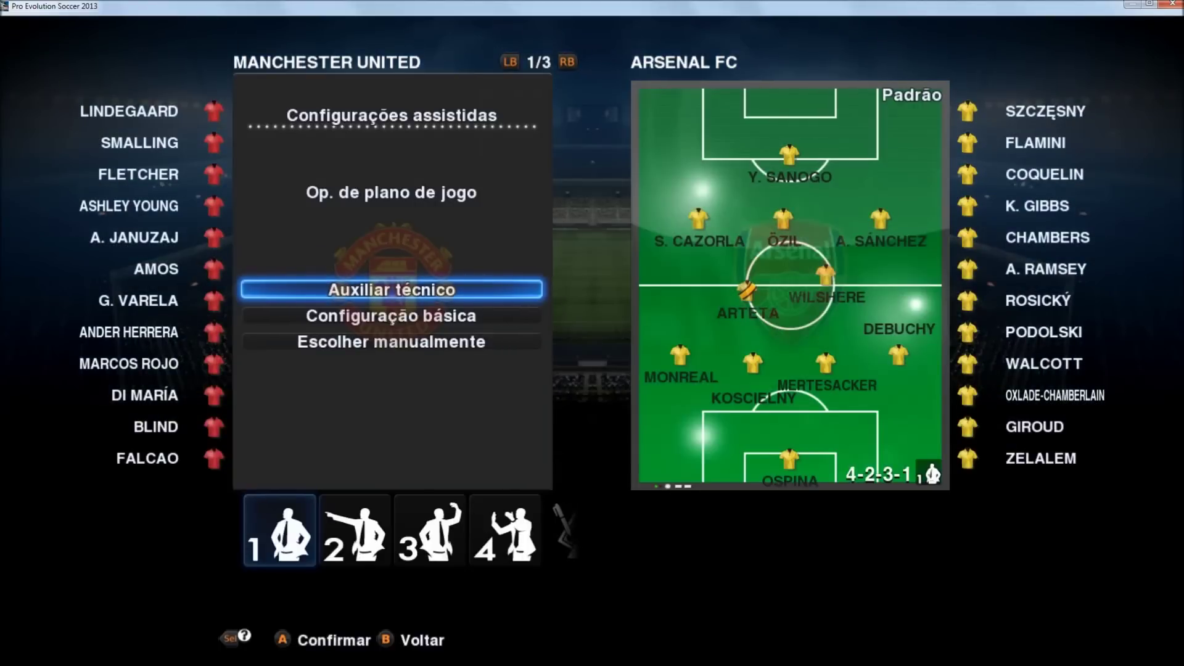
{"action": "key", "text": "Up"}
{"action": "key", "text": "Return"}
{"action": "key", "text": "Return"}
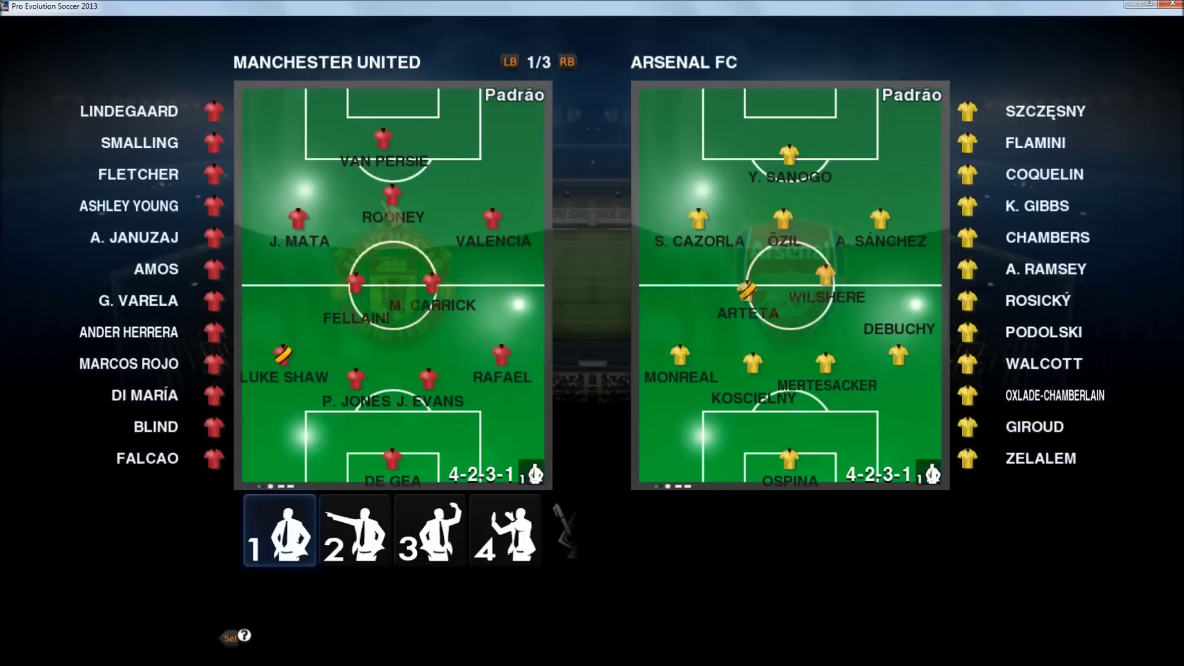
Step: Bring Di María from the bench into Manchester United's lineup in place of Fellaini
{"action": "key", "text": "Down"}
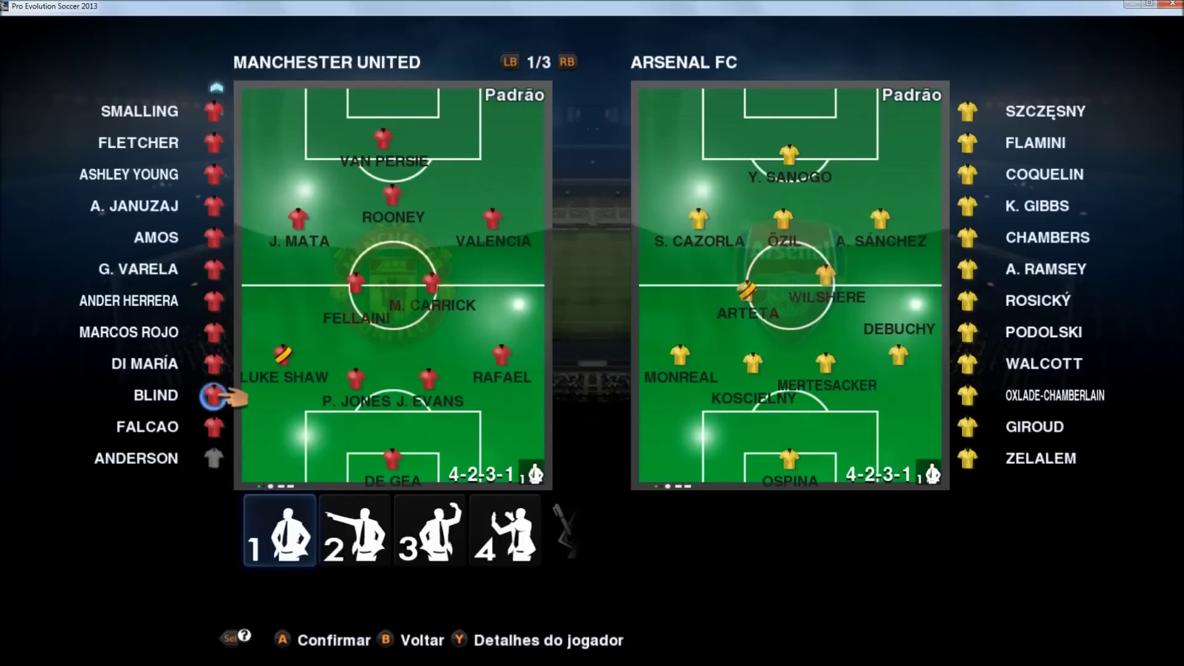
{"action": "key", "text": "Up"}
{"action": "key", "text": "Return"}
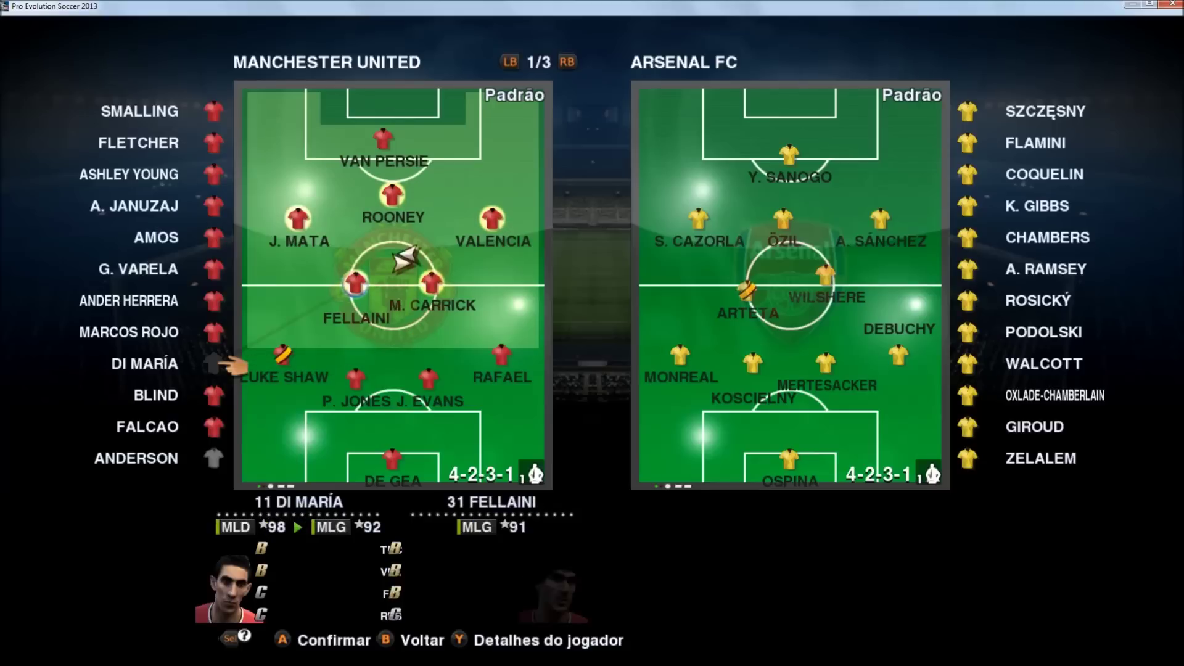
{"action": "key", "text": "Return"}
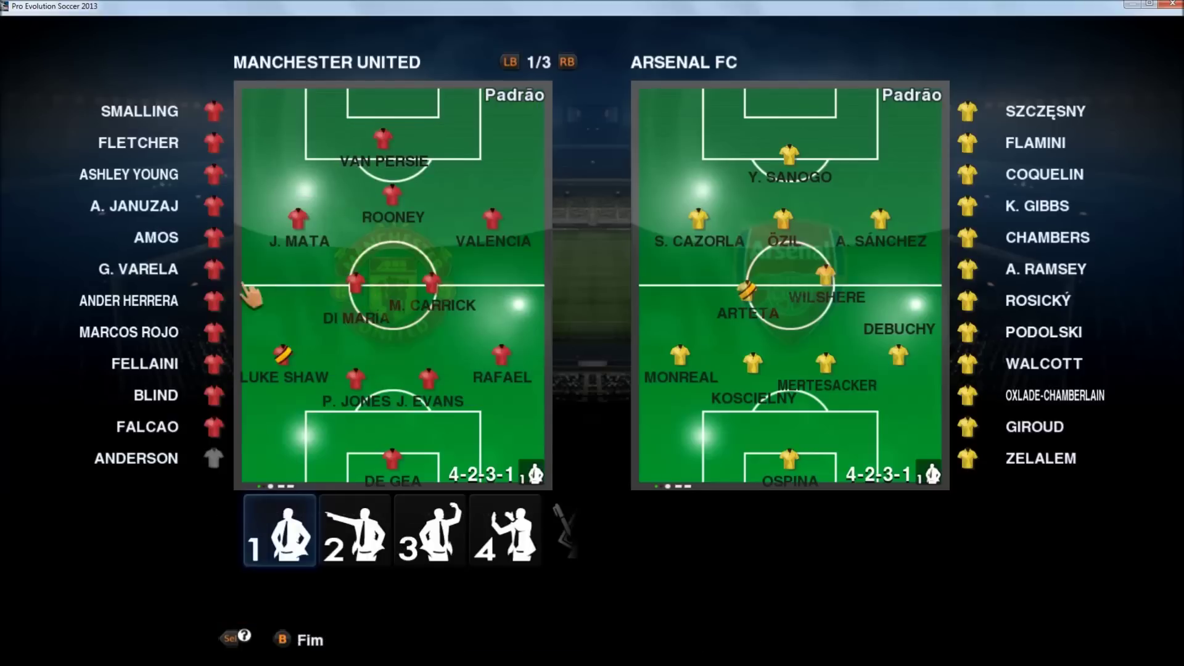
Step: Replace M. Carrick with Blind and Van Persie with Falcao in Manchester United's lineup
{"action": "key", "text": "Up"}
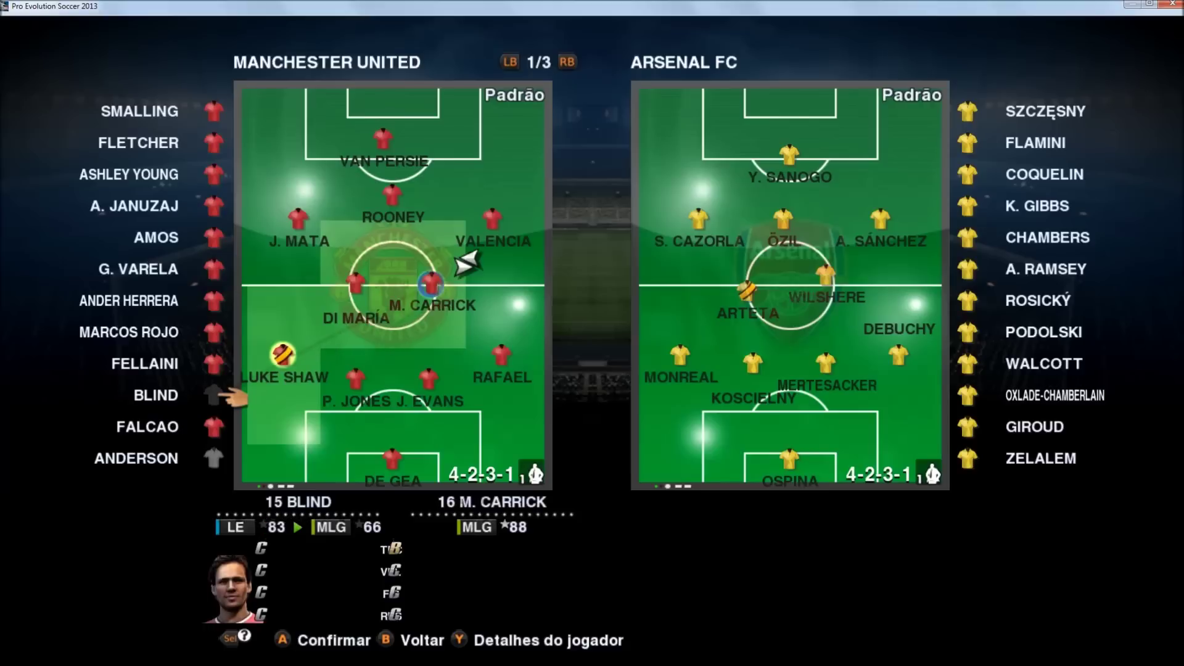
{"action": "key", "text": "Return"}
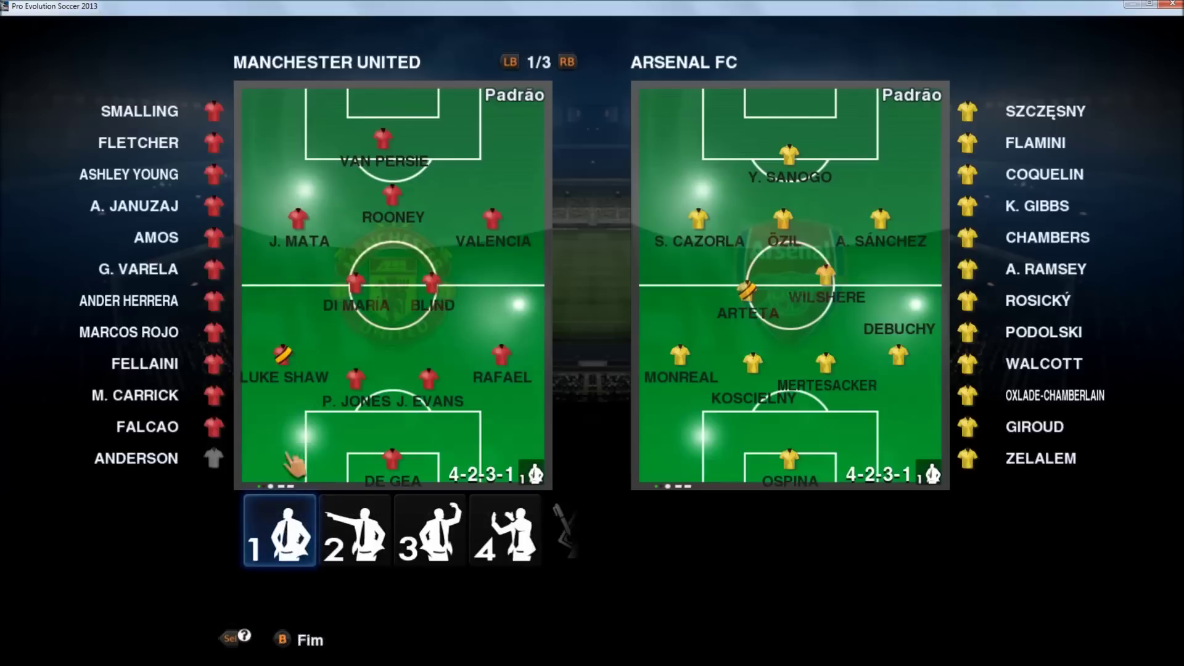
{"action": "key", "text": "Return"}
{"action": "key", "text": "Up"}
{"action": "key", "text": "Return"}
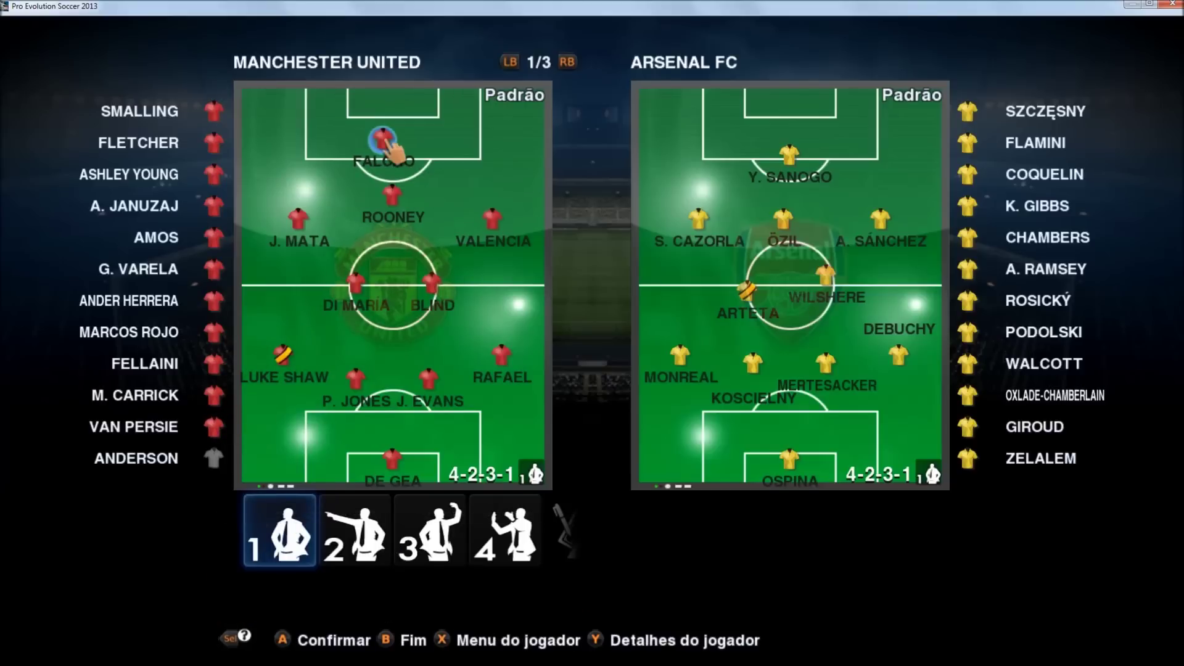
Step: Leave the game plan and go back to the team selection screen
{"action": "key", "text": "Up"}
{"action": "key", "text": "Up"}
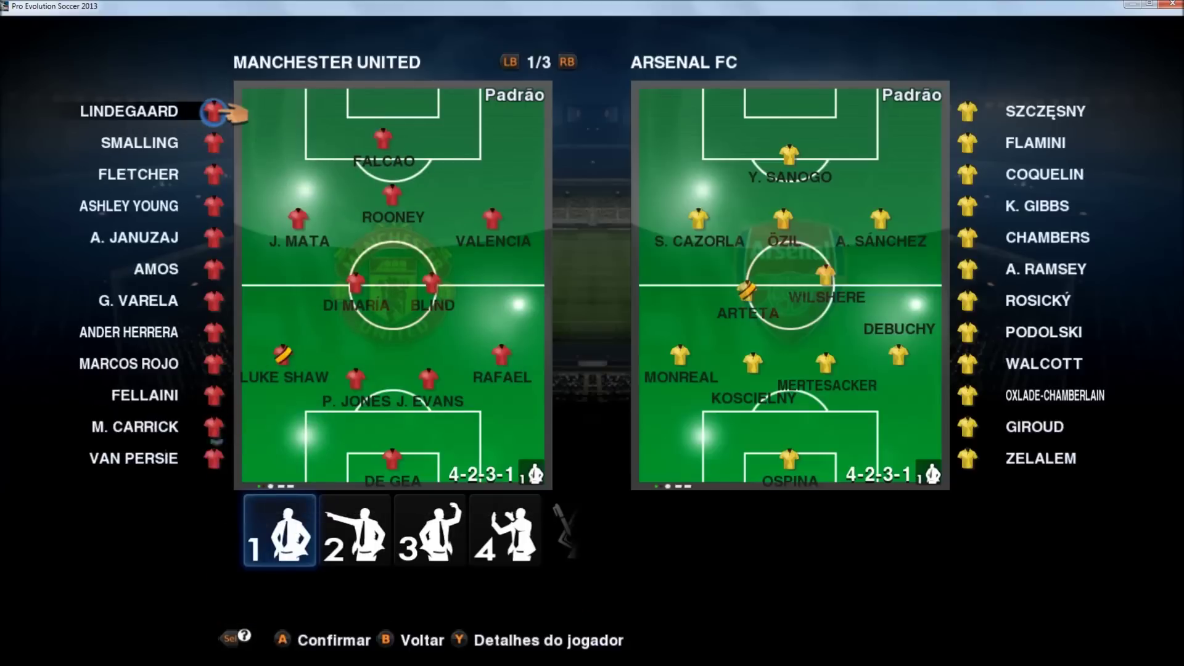
{"action": "key", "text": "Escape"}
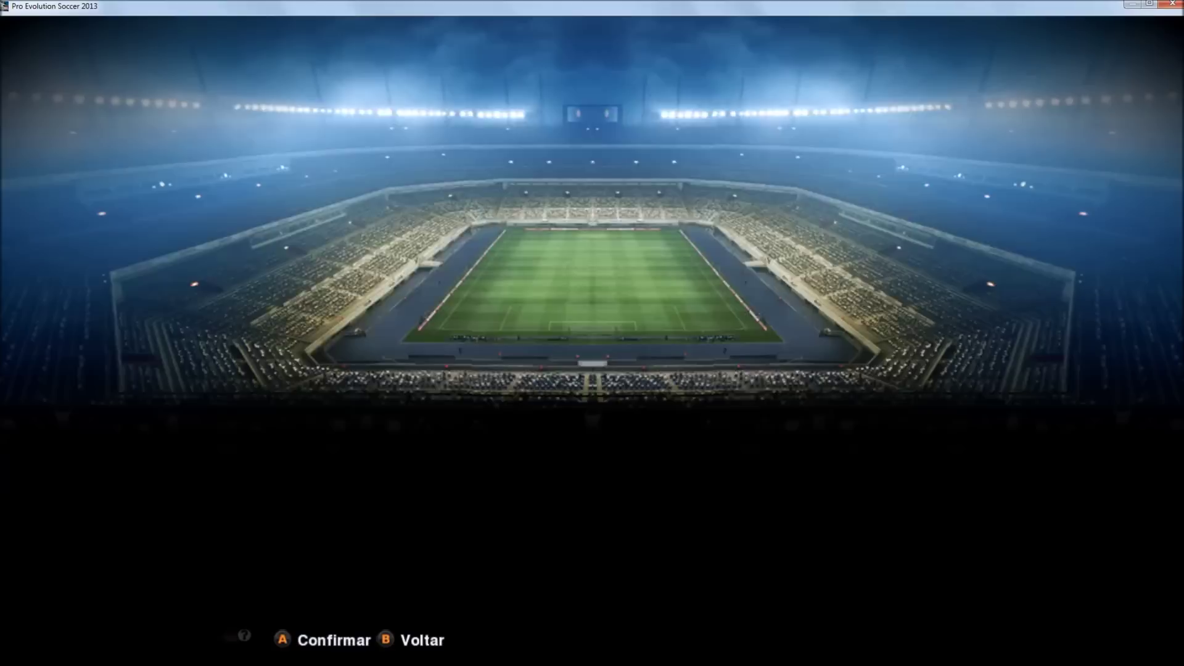
{"action": "key", "text": "Escape"}
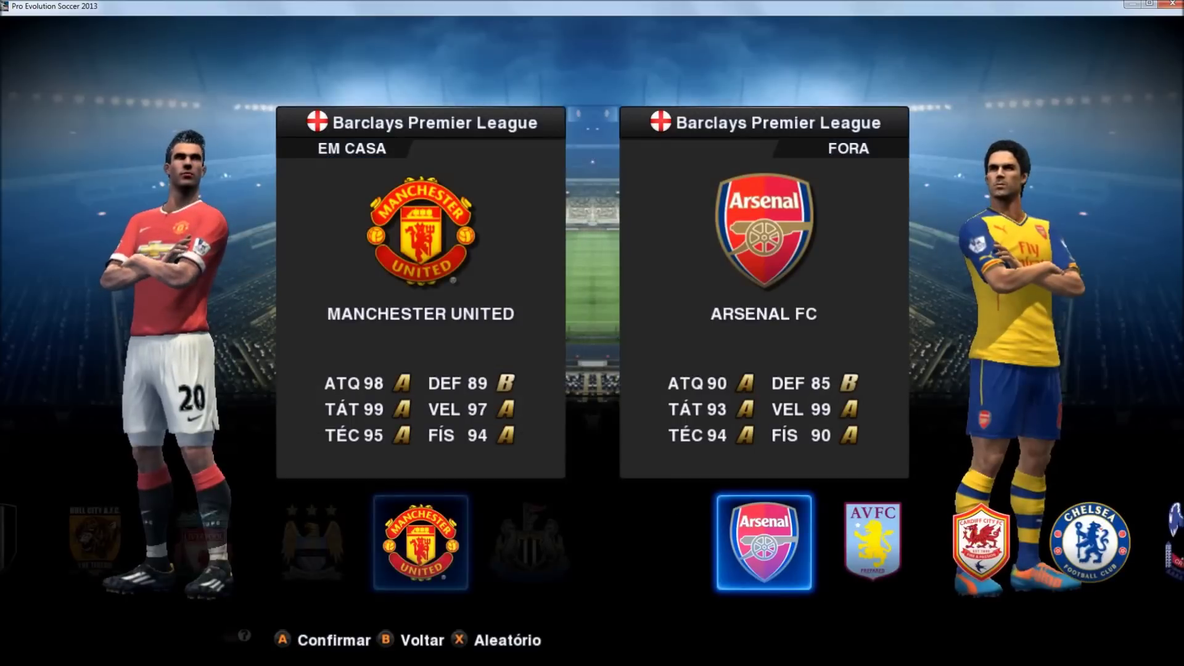